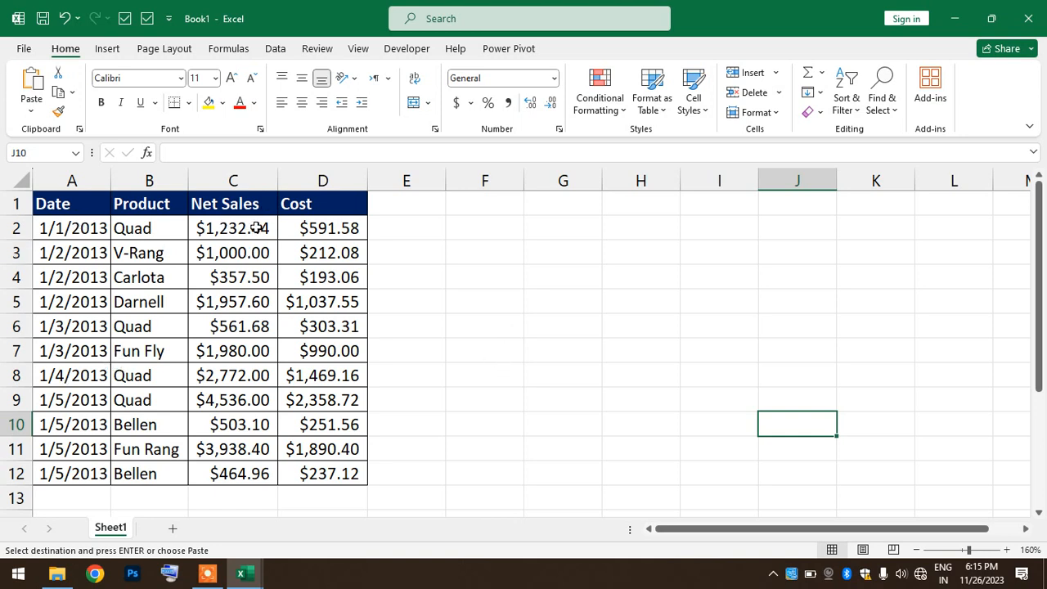
pyautogui.moveTo(256, 229)
pyautogui.mouseDown()
pyautogui.moveTo(255, 275)
pyautogui.moveTo(251, 233)
pyautogui.mouseUp()
pyautogui.click(245, 295)
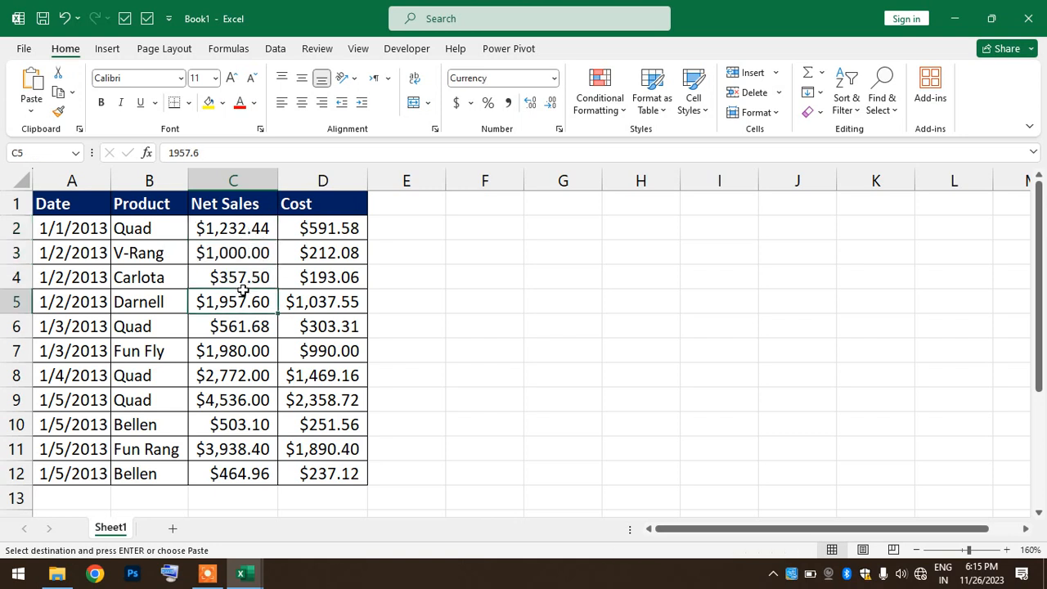
pyautogui.click(245, 446)
pyautogui.click(244, 495)
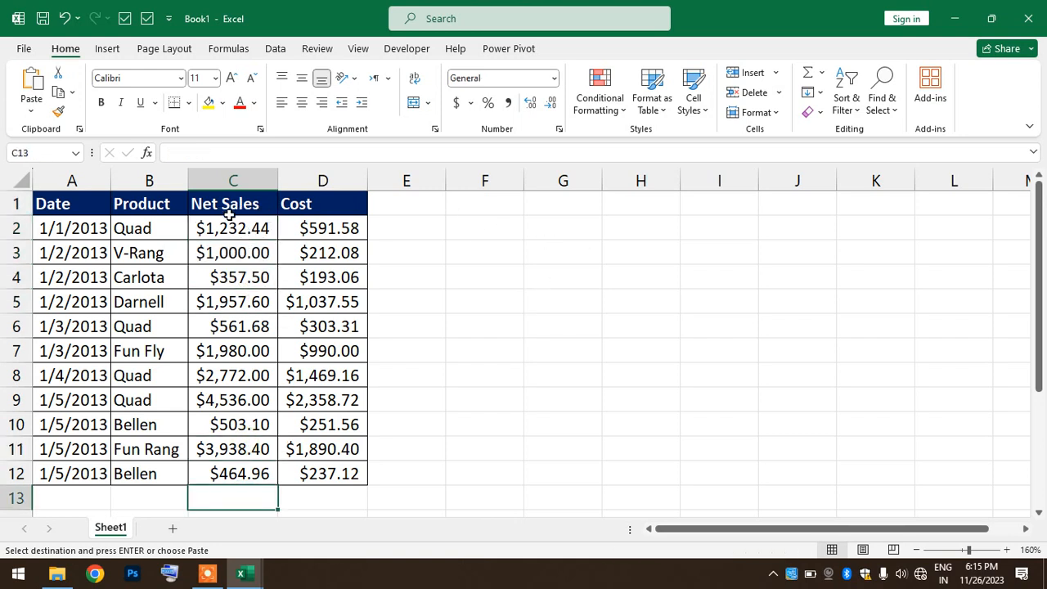
pyautogui.moveTo(236, 223); pyautogui.dragTo(237, 470)
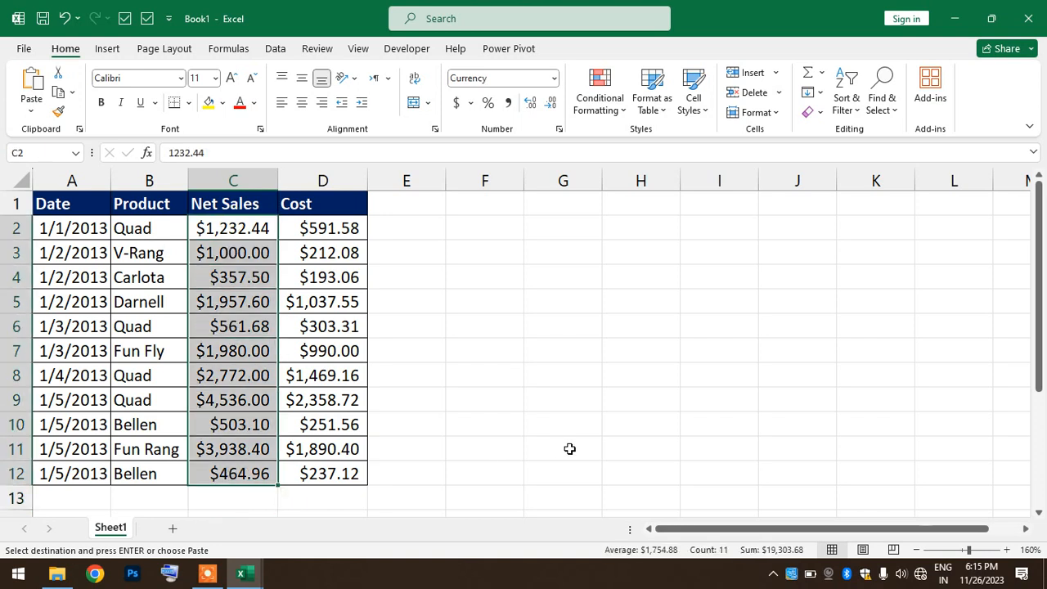
pyautogui.click(563, 449)
# - Fill the first Net Sales value, cell C2, with the standard orange colour
pyautogui.click(243, 220)
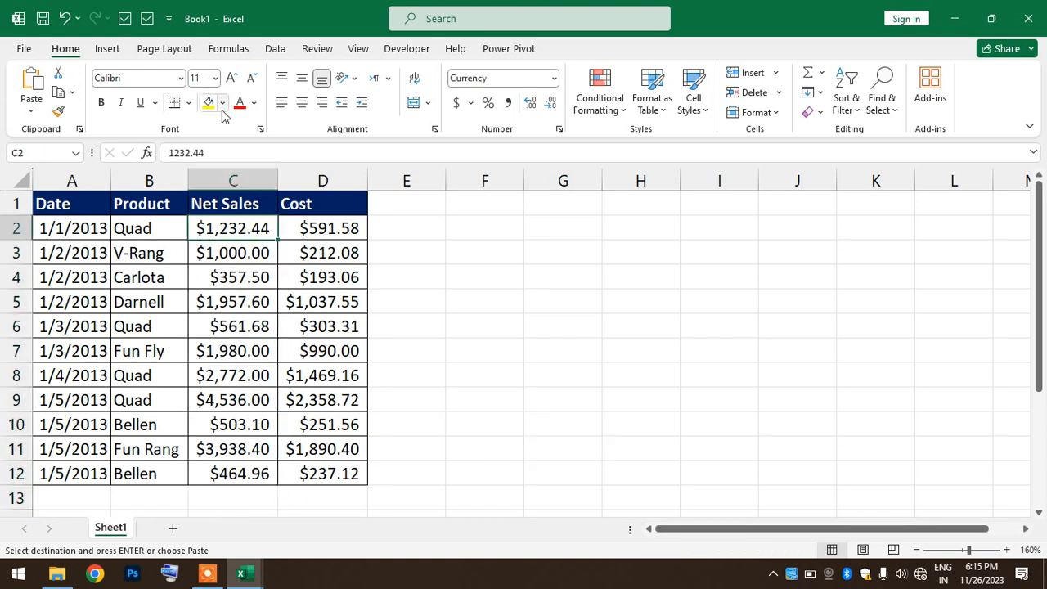
pyautogui.click(222, 102)
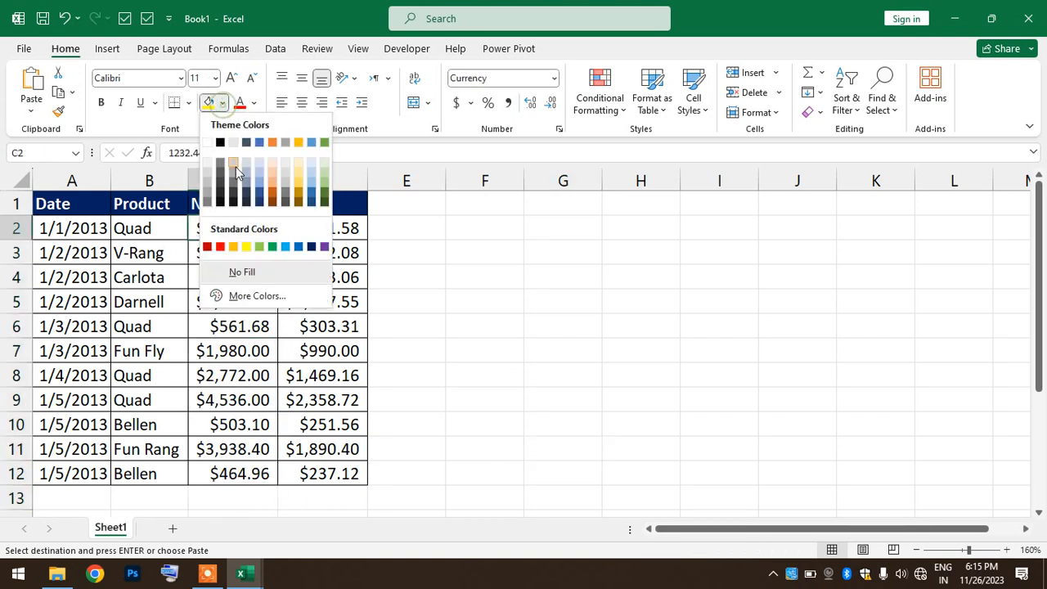
pyautogui.click(233, 247)
pyautogui.click(567, 309)
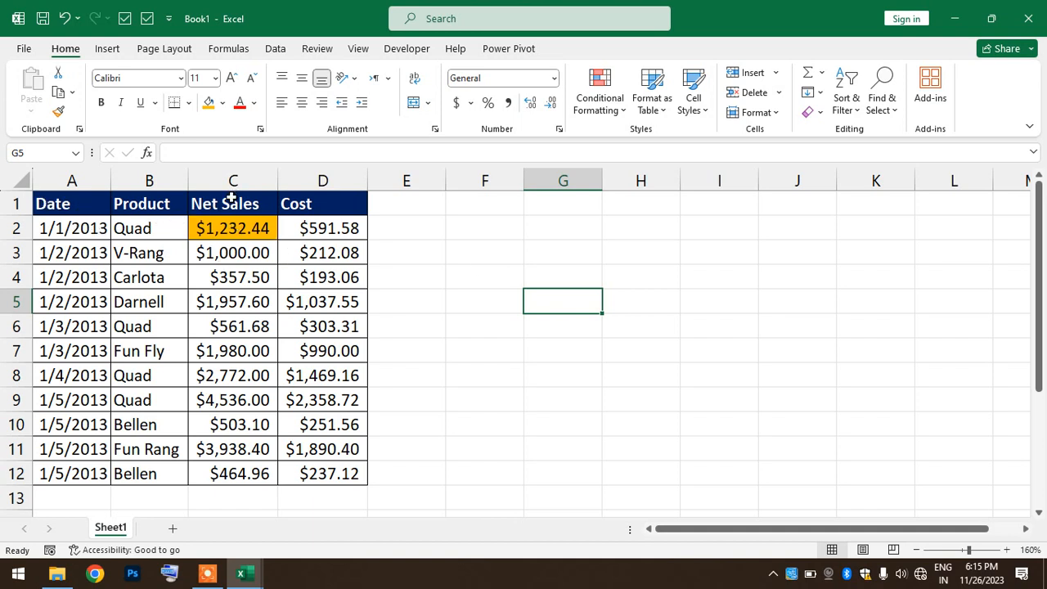
# - Start a Greater Than highlight rule for the Net Sales and Cost columns, range C1:D12
pyautogui.moveTo(232, 199); pyautogui.dragTo(340, 464)
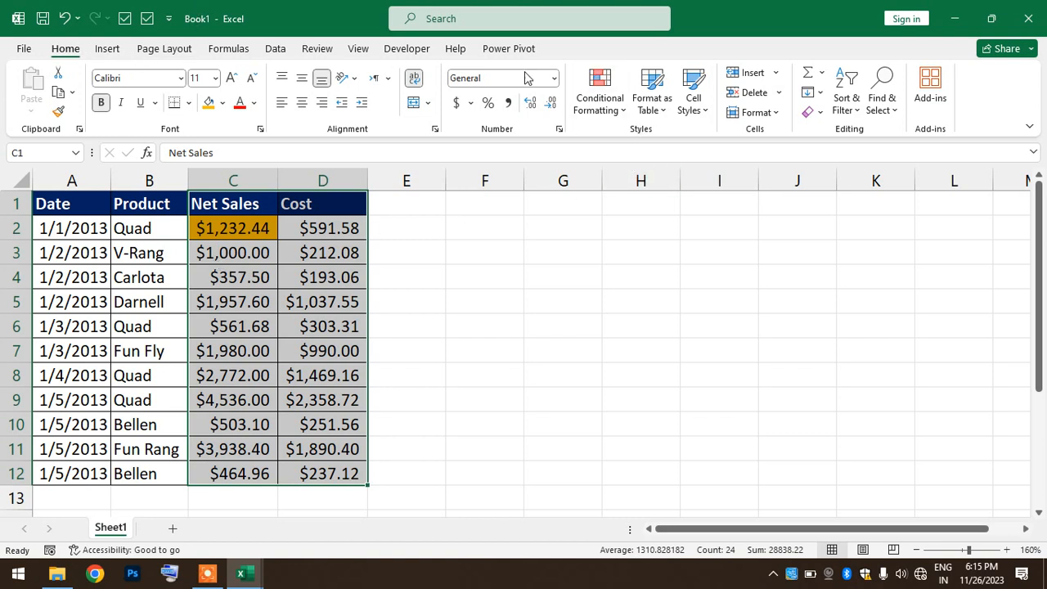
pyautogui.click(622, 118)
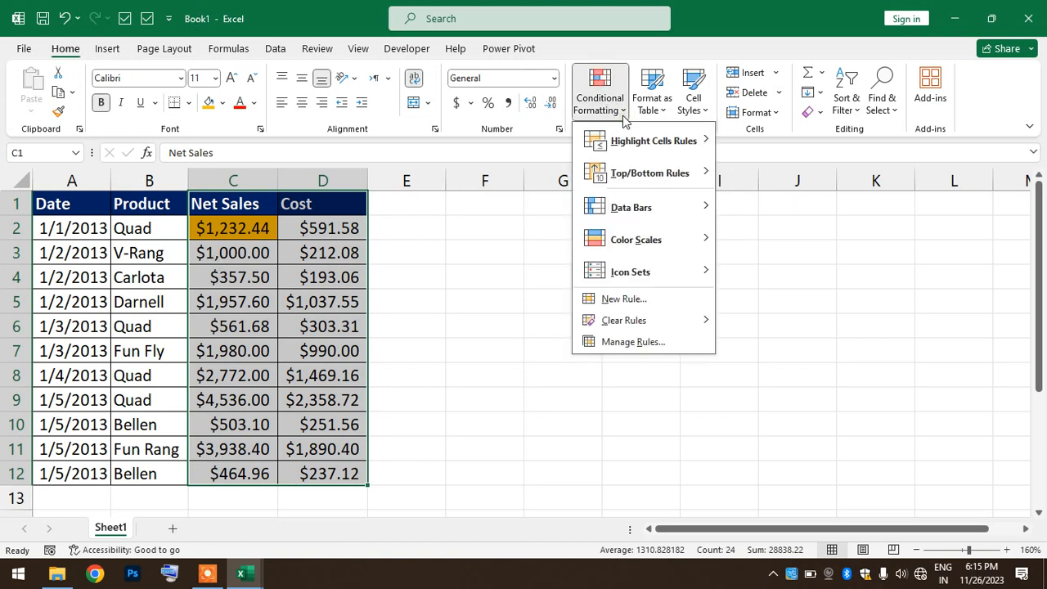
pyautogui.moveTo(643, 151)
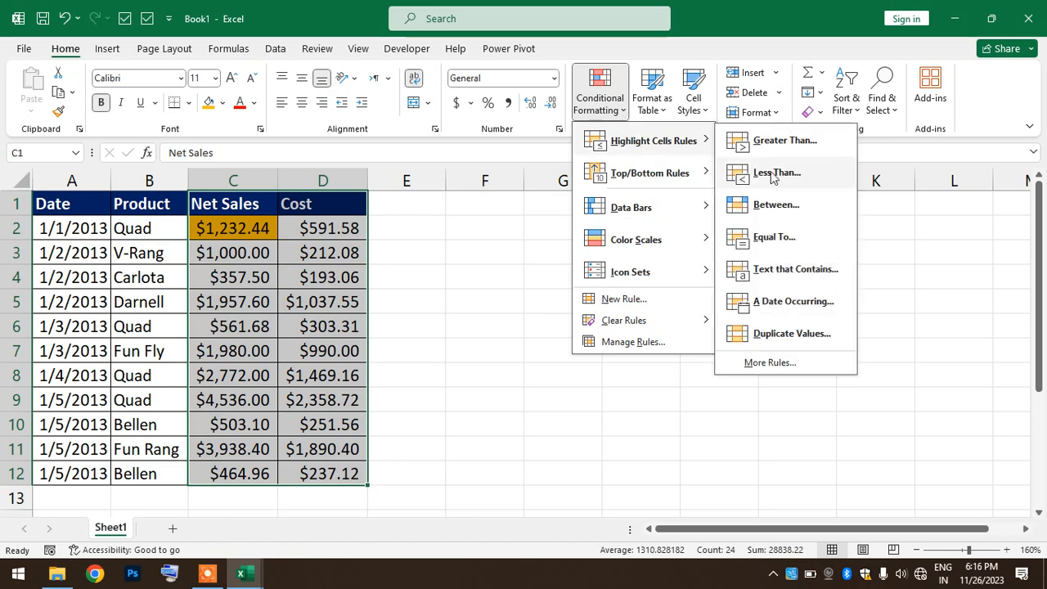
pyautogui.click(806, 148)
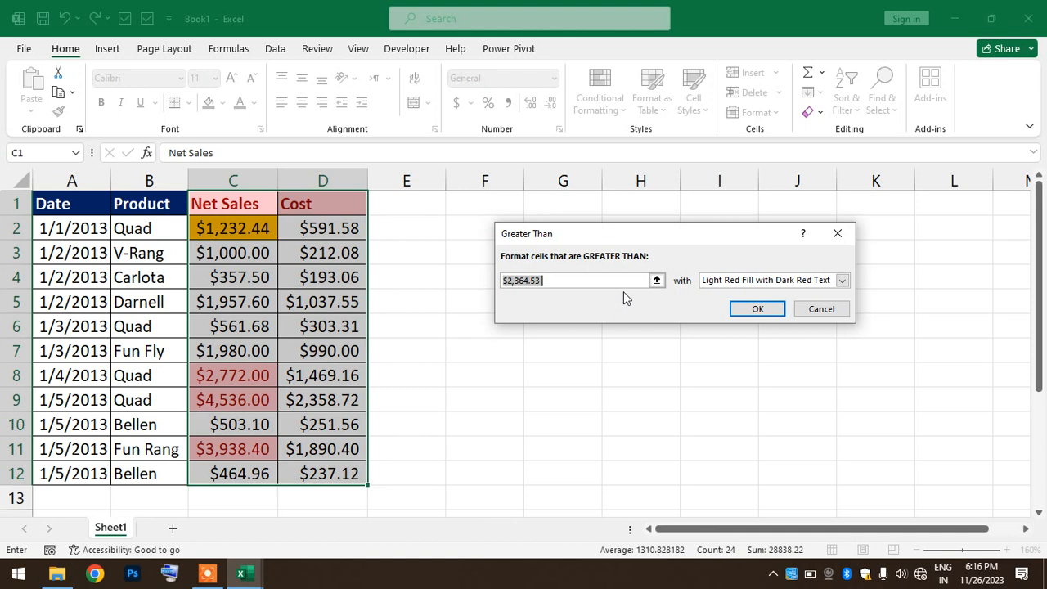
pyautogui.write('=')
pyautogui.press('Down')
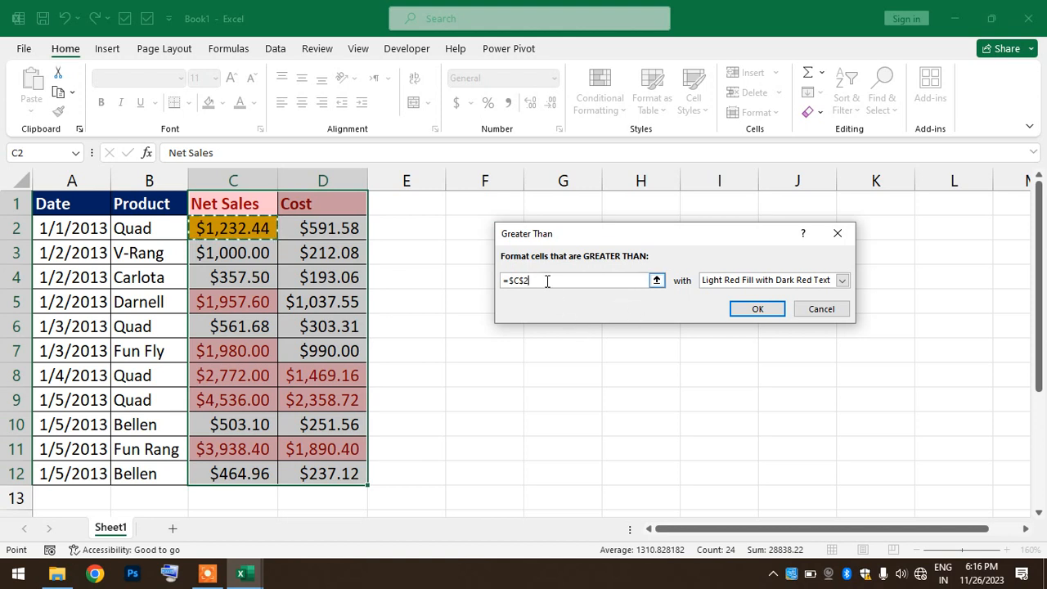
pyautogui.moveTo(544, 277); pyautogui.dragTo(504, 277)
pyautogui.press('BackSpace')
pyautogui.press('Down')
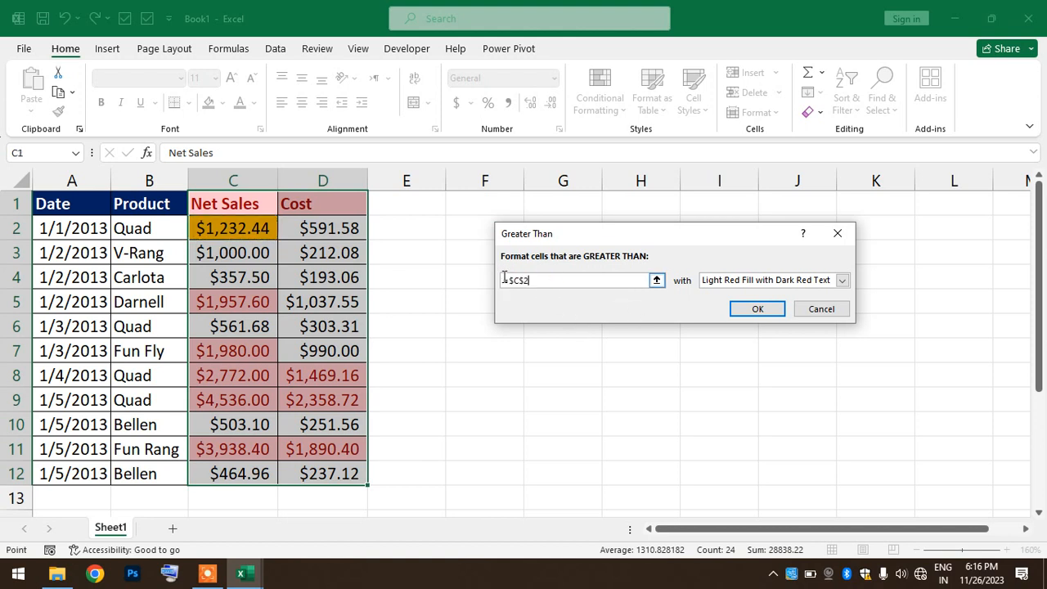
# - Replace the Greater Than threshold with a reference to cell C3 (=$C$3)
pyautogui.moveTo(562, 282); pyautogui.dragTo(458, 270)
pyautogui.press('BackSpace')
pyautogui.click(237, 254)
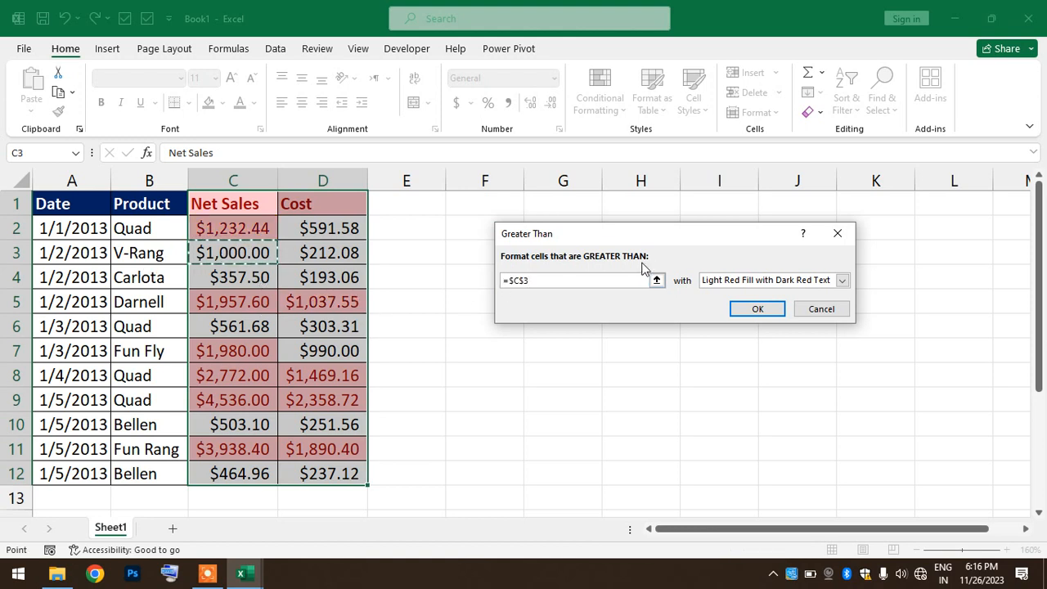
# - Give the Greater Than rule a custom format with a standard orange fill and apply it
pyautogui.click(843, 280)
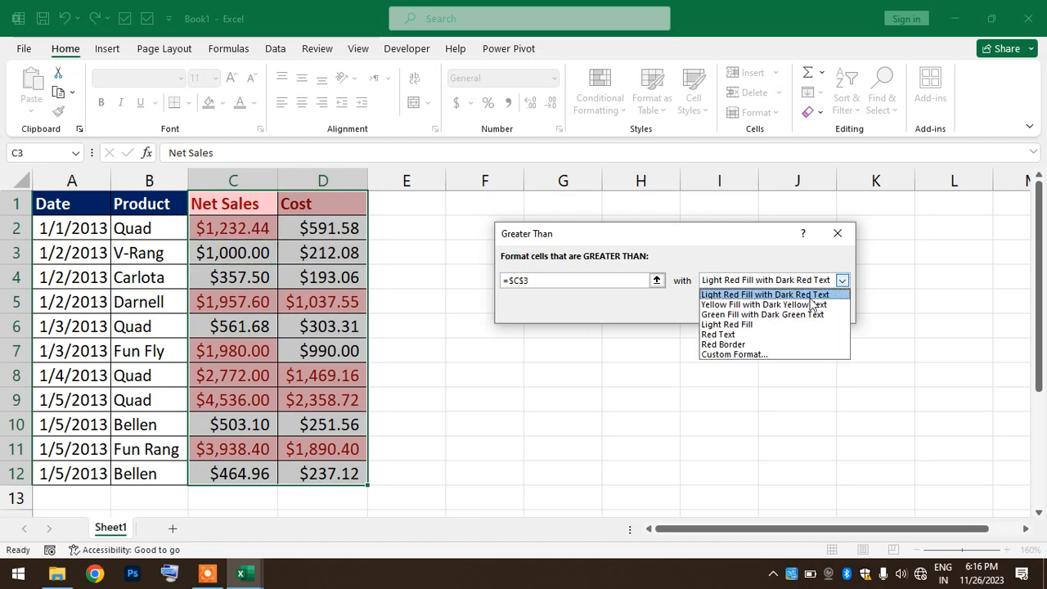
pyautogui.click(743, 355)
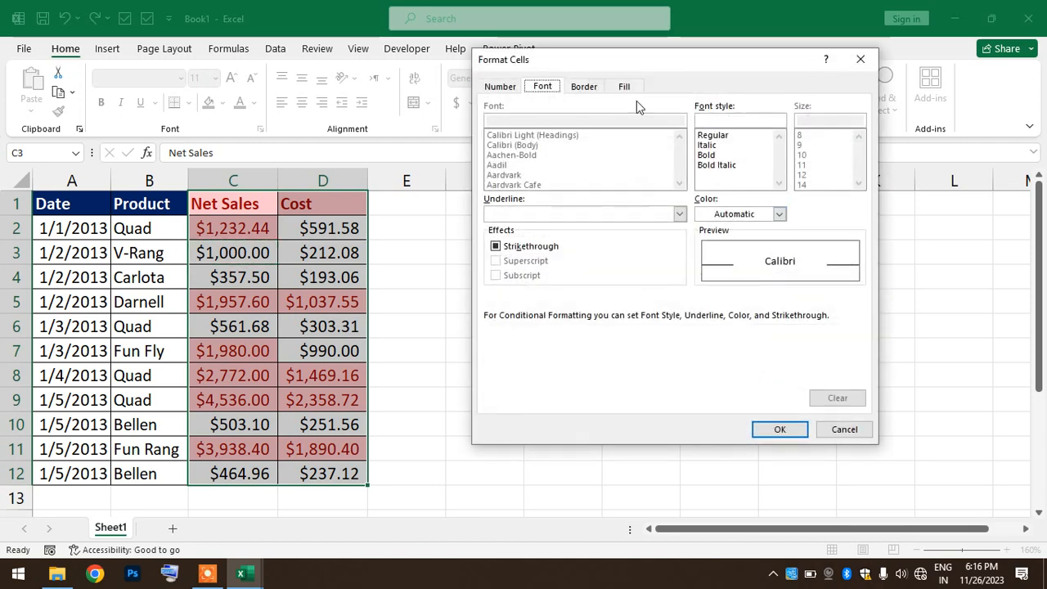
pyautogui.click(625, 88)
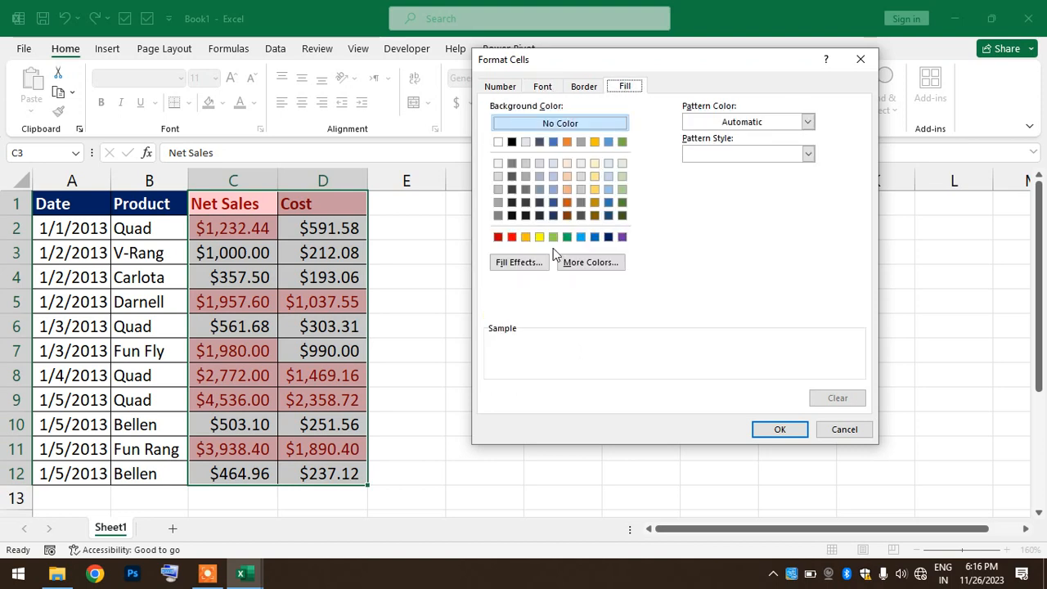
pyautogui.click(526, 237)
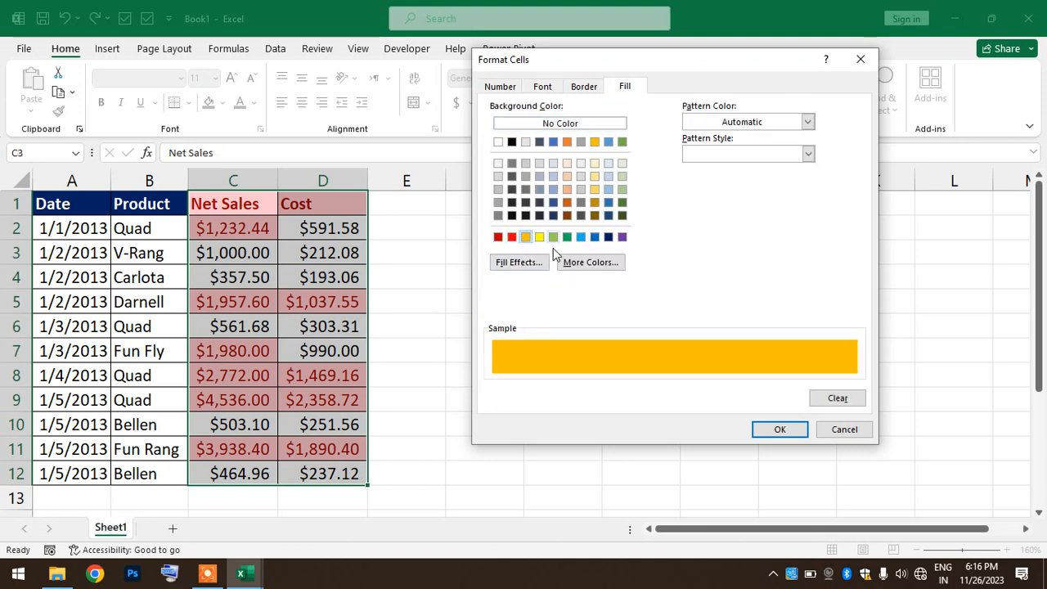
pyautogui.click(786, 429)
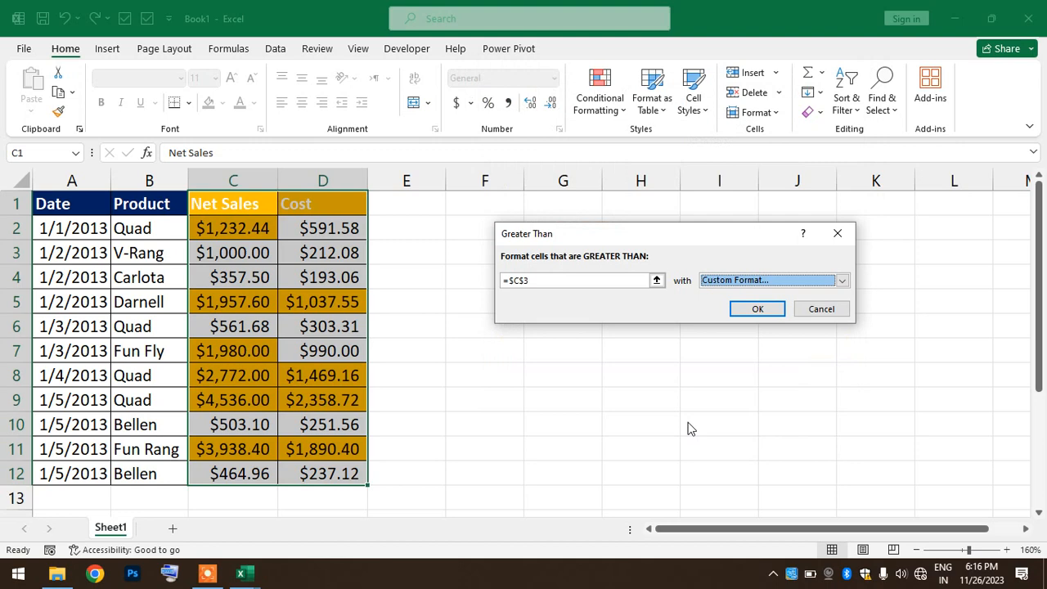
pyautogui.click(766, 317)
pyautogui.click(488, 365)
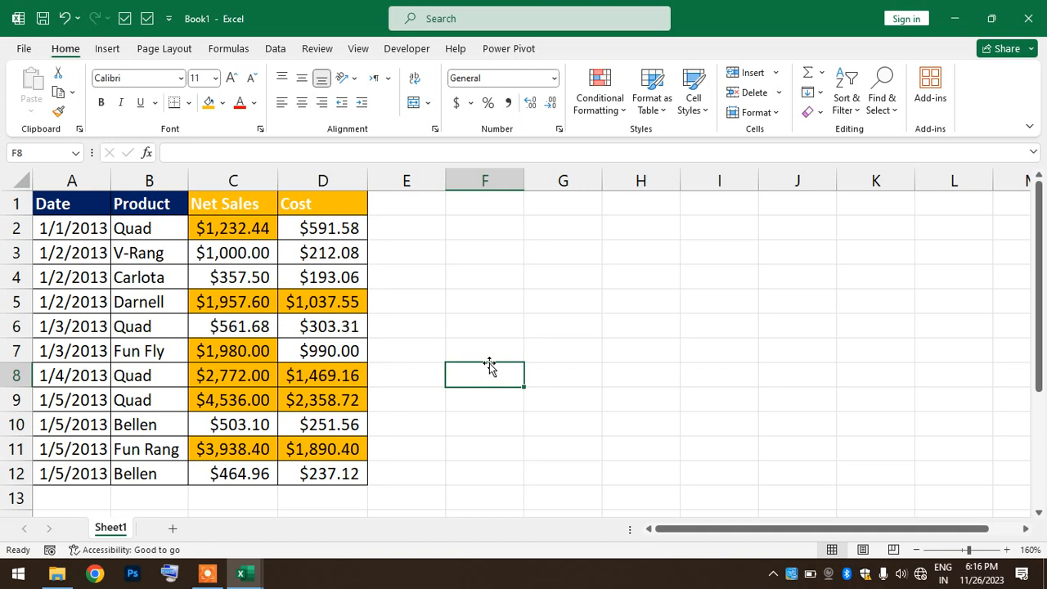
pyautogui.click(479, 298)
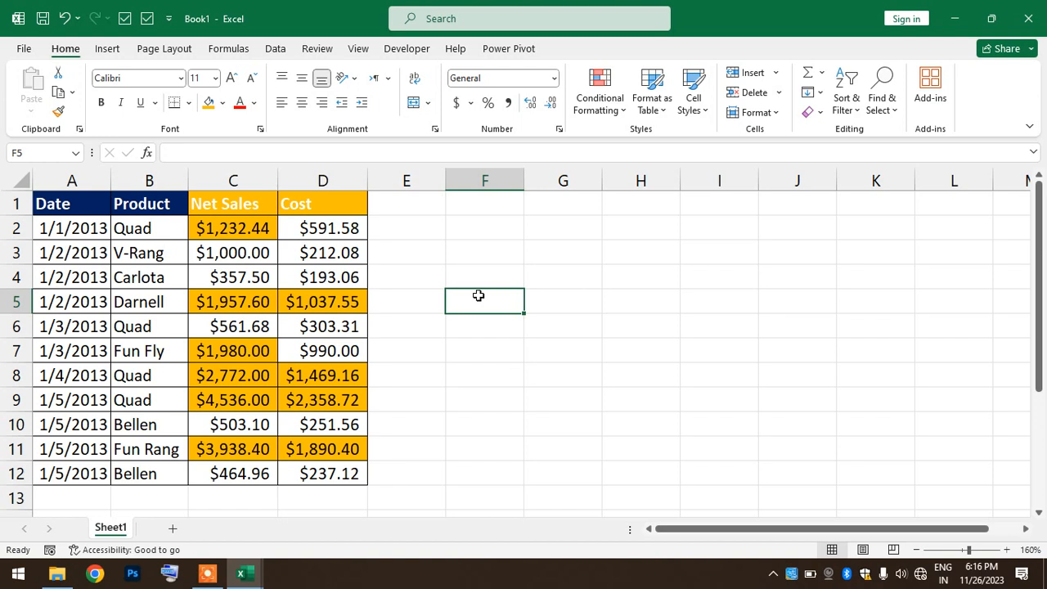
# - Start a Less Than highlight rule for C1:D12 and set its threshold to 500
pyautogui.moveTo(221, 204); pyautogui.dragTo(316, 475)
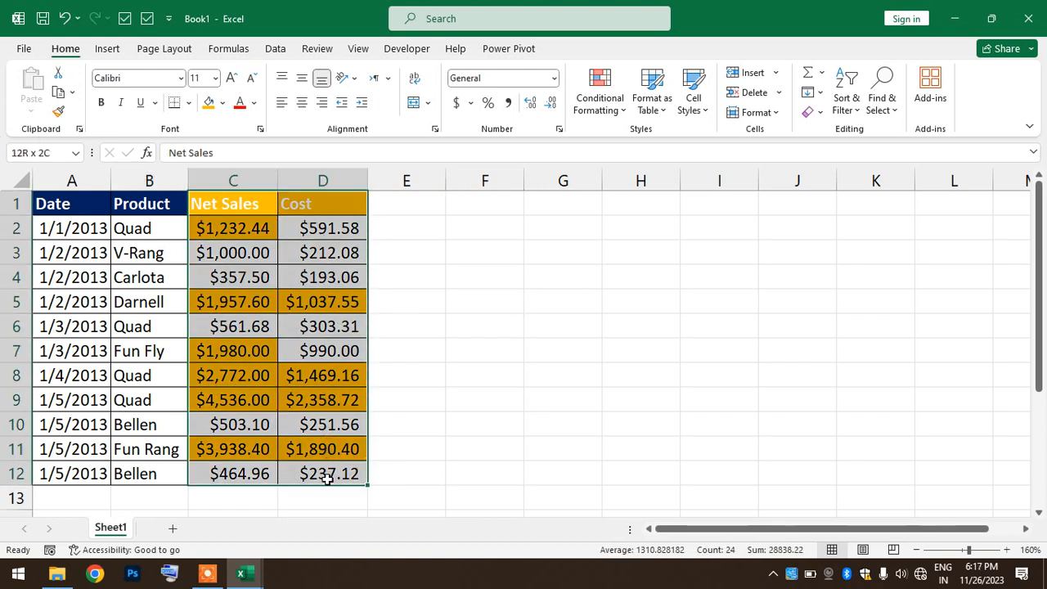
pyautogui.click(615, 114)
pyautogui.moveTo(619, 150)
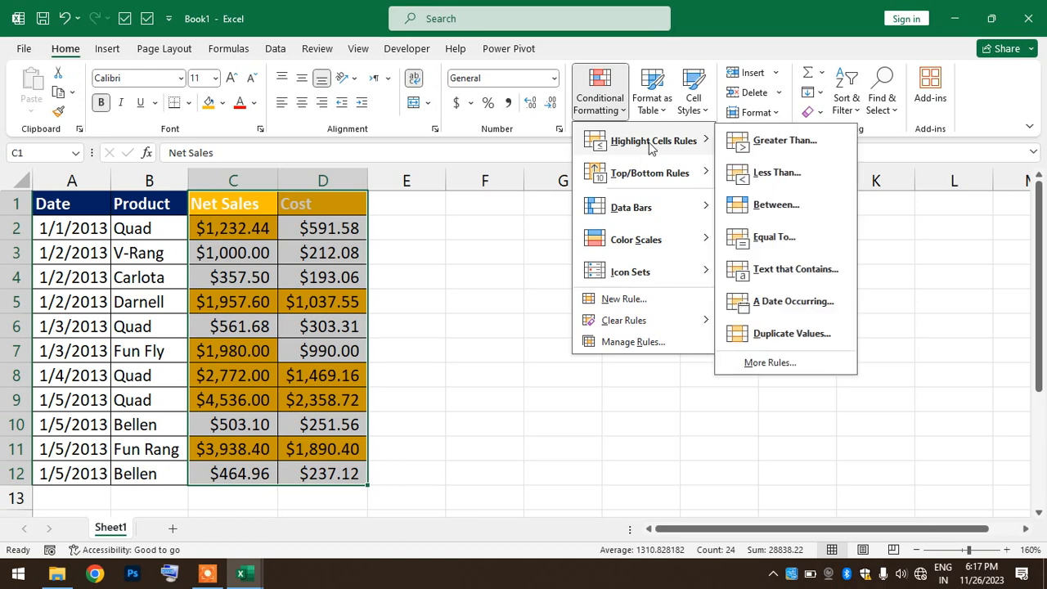
pyautogui.click(782, 172)
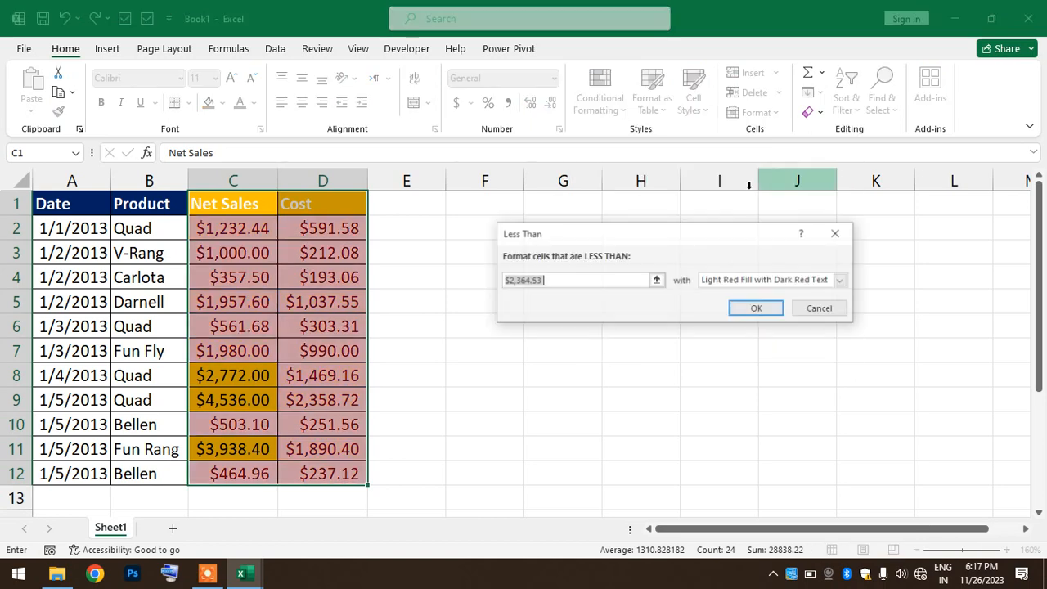
pyautogui.click(588, 279)
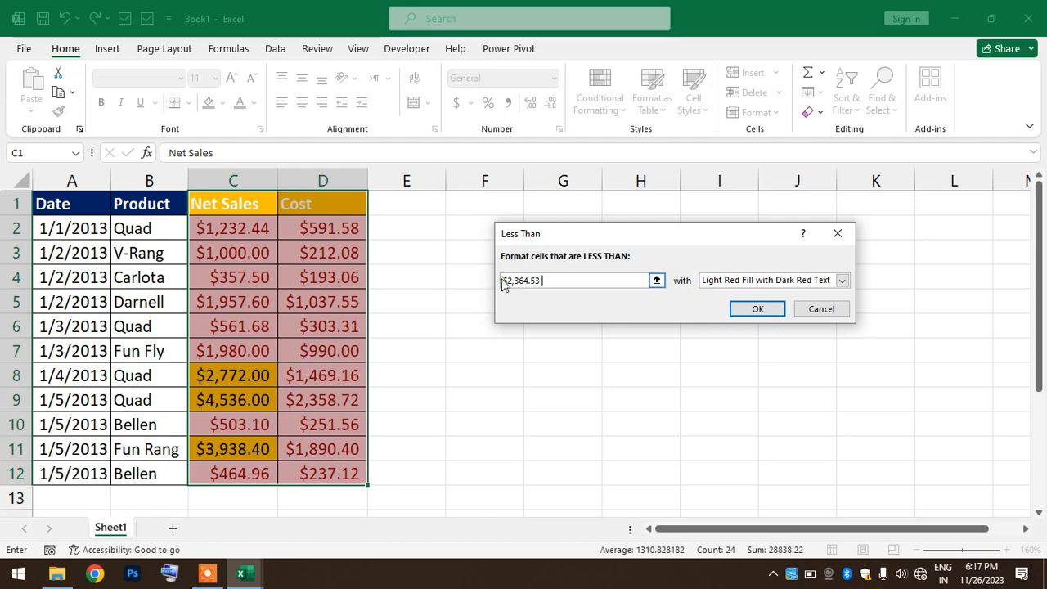
pyautogui.moveTo(505, 281); pyautogui.dragTo(550, 282)
pyautogui.press('Delete')
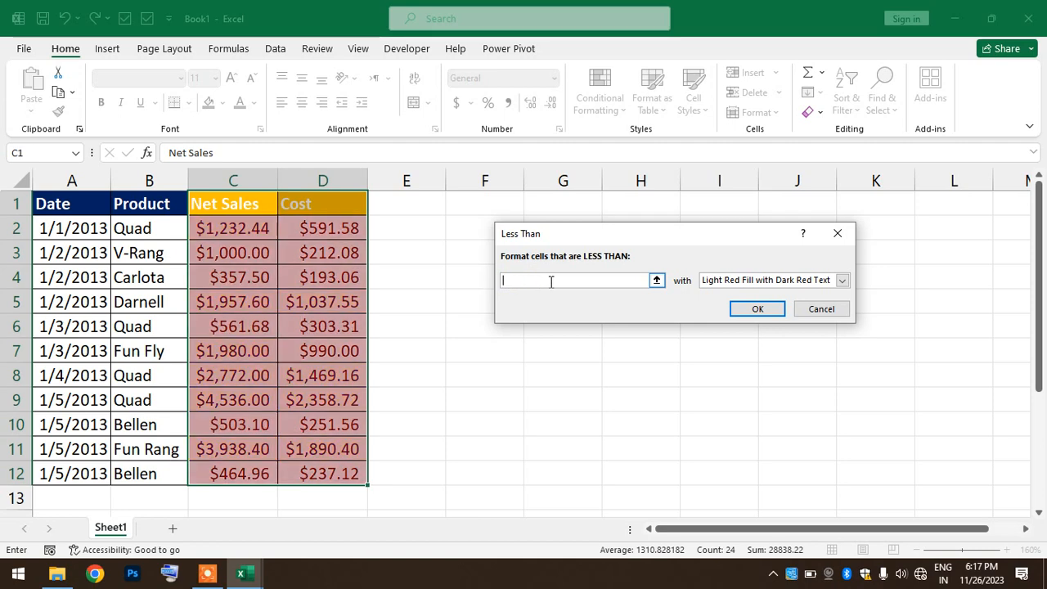
pyautogui.write('50')
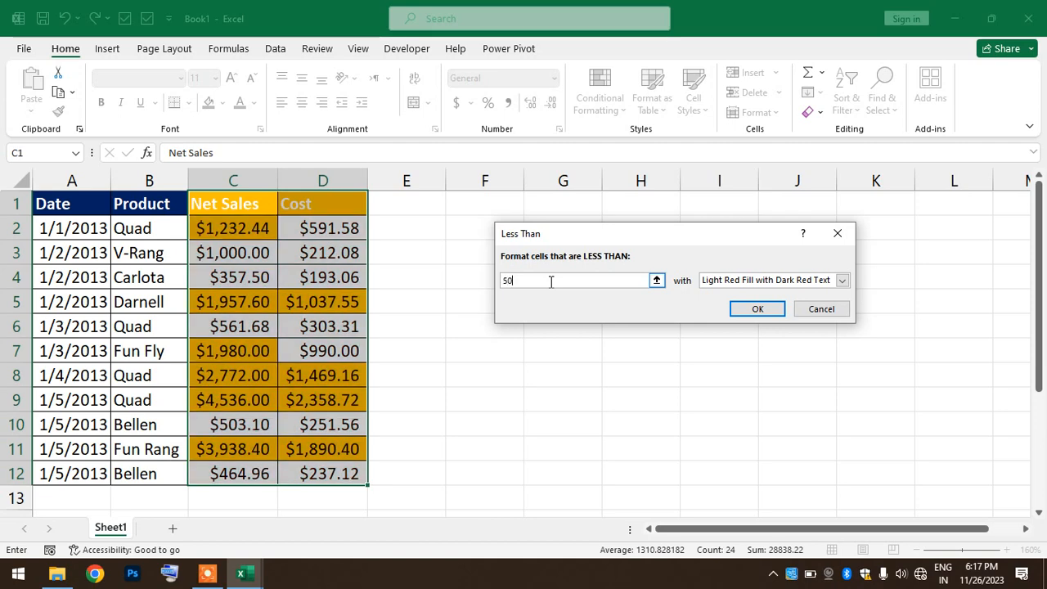
pyautogui.write('0')
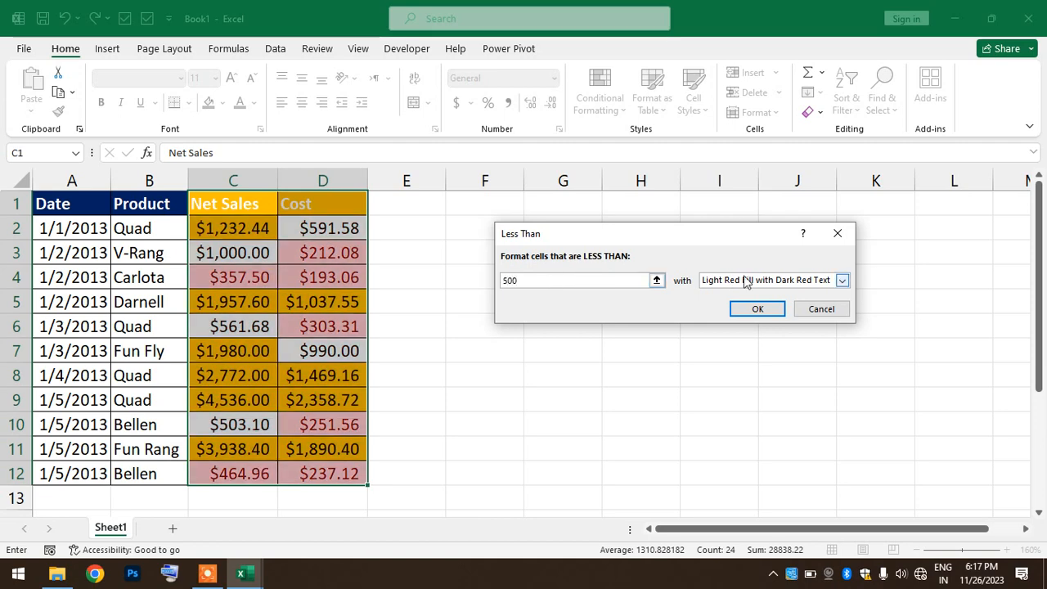
# - Give the Less Than rule a custom format with a standard green fill and apply it
pyautogui.click(842, 280)
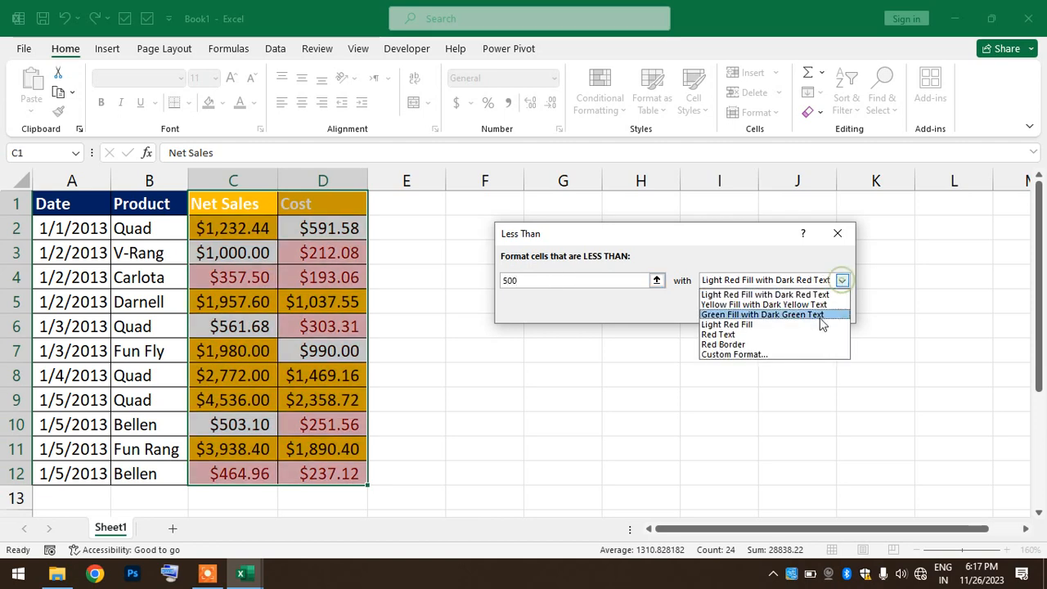
pyautogui.click(744, 354)
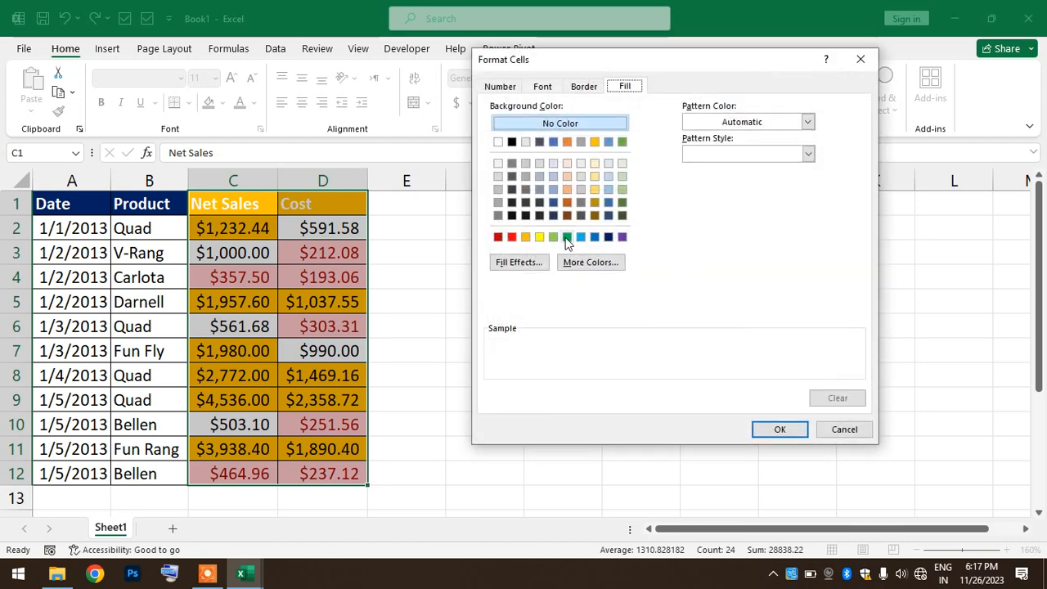
pyautogui.click(567, 237)
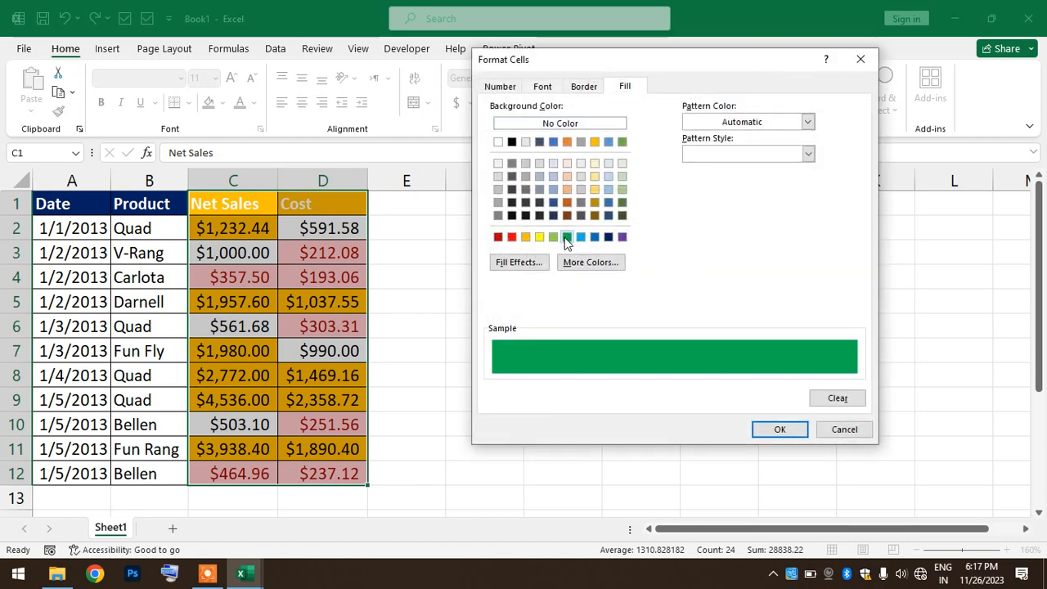
pyautogui.click(761, 432)
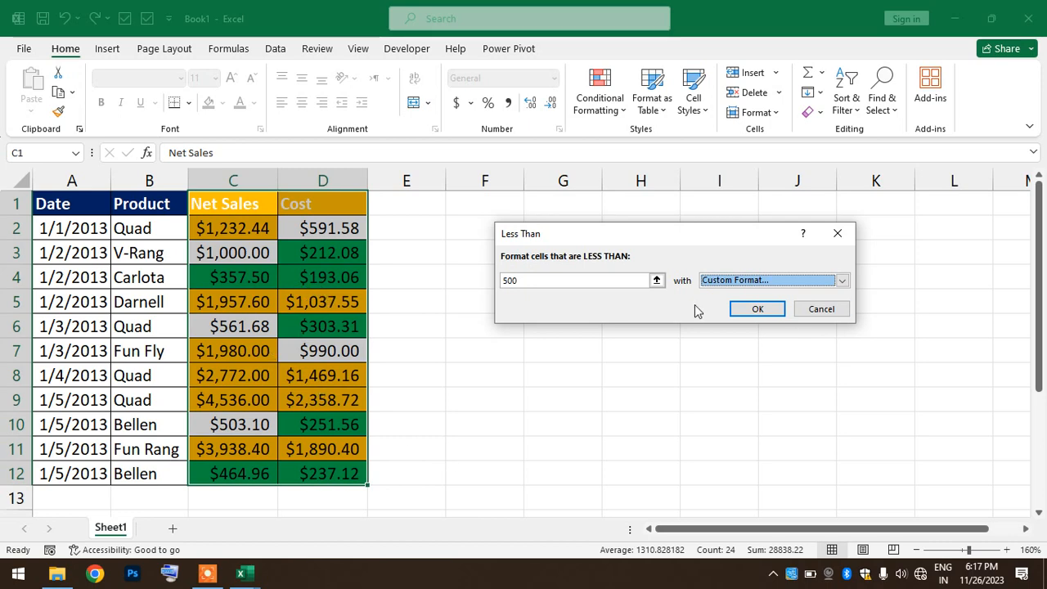
pyautogui.click(769, 308)
pyautogui.click(609, 372)
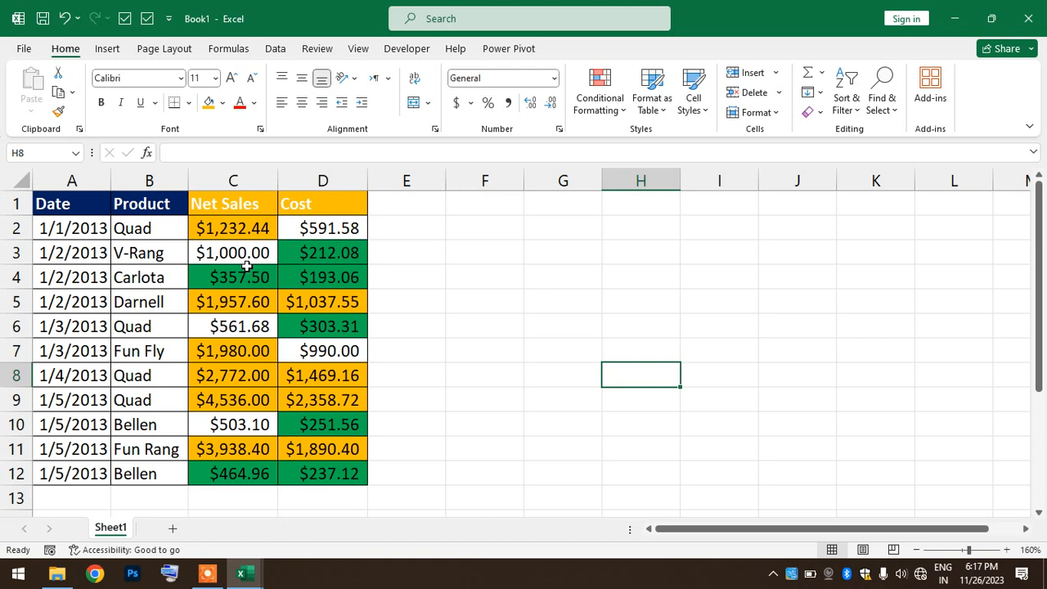
pyautogui.click(346, 256)
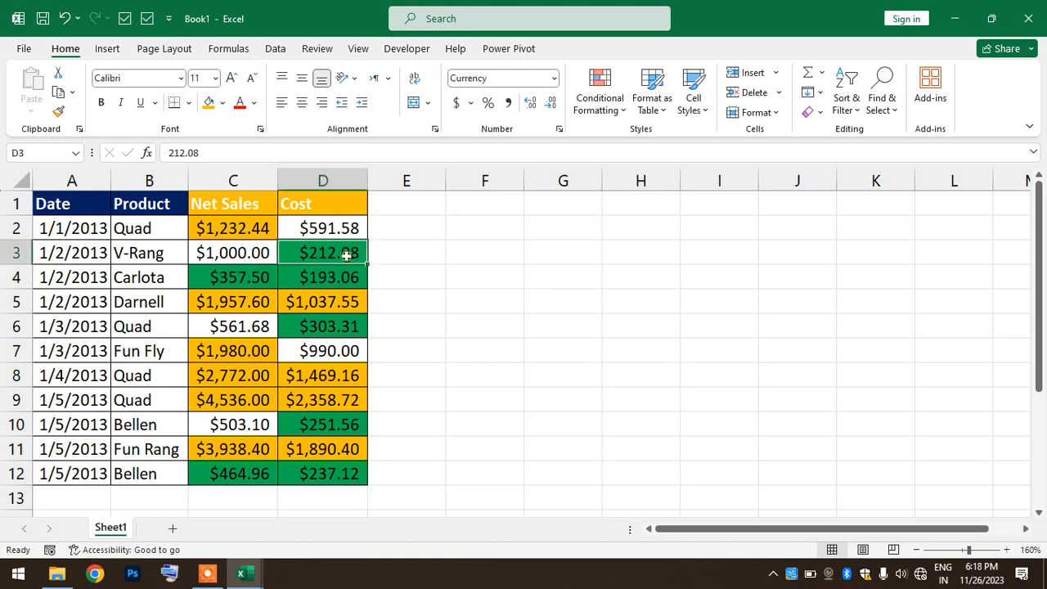
pyautogui.click(489, 277)
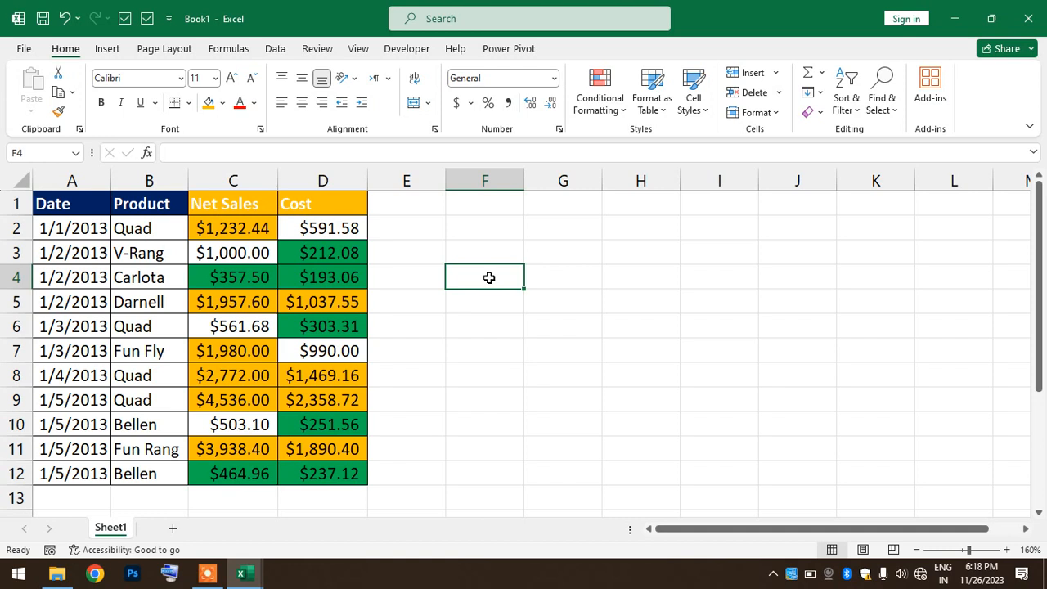
pyautogui.click(337, 235)
pyautogui.click(217, 252)
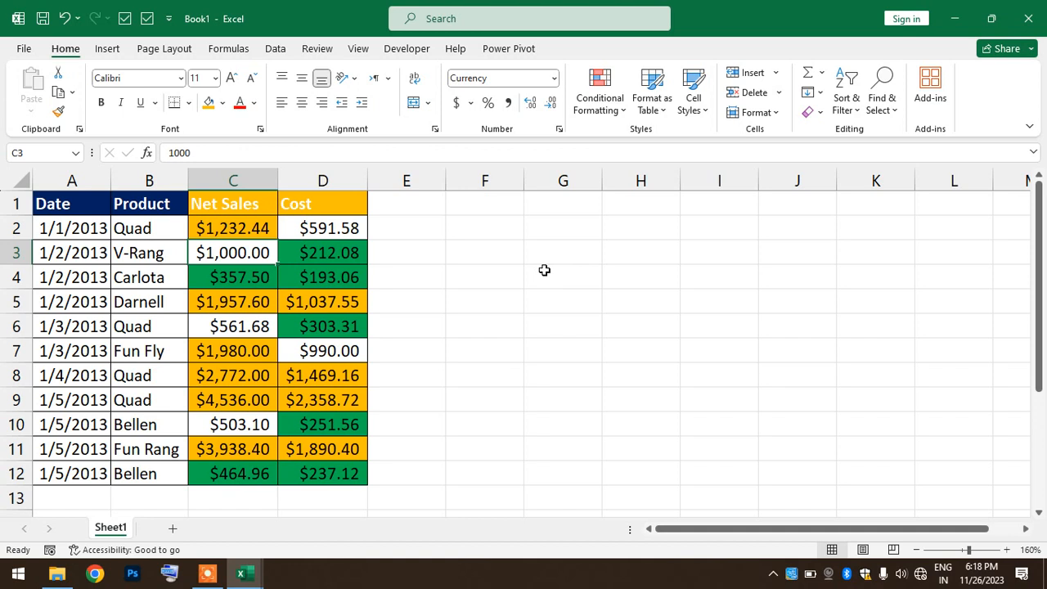
pyautogui.click(219, 235)
pyautogui.click(503, 284)
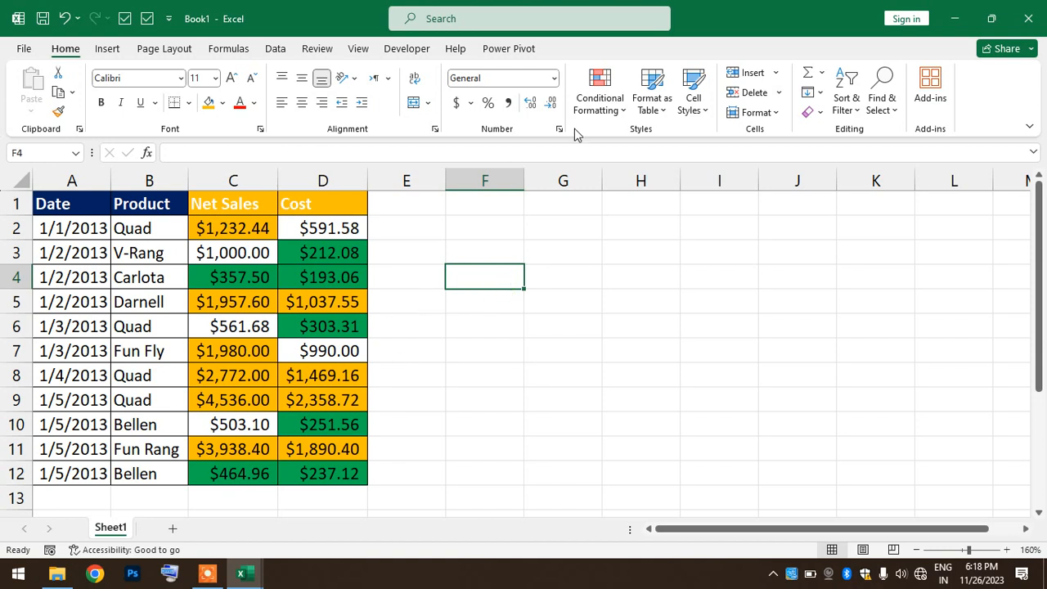
pyautogui.click(598, 105)
pyautogui.moveTo(698, 141)
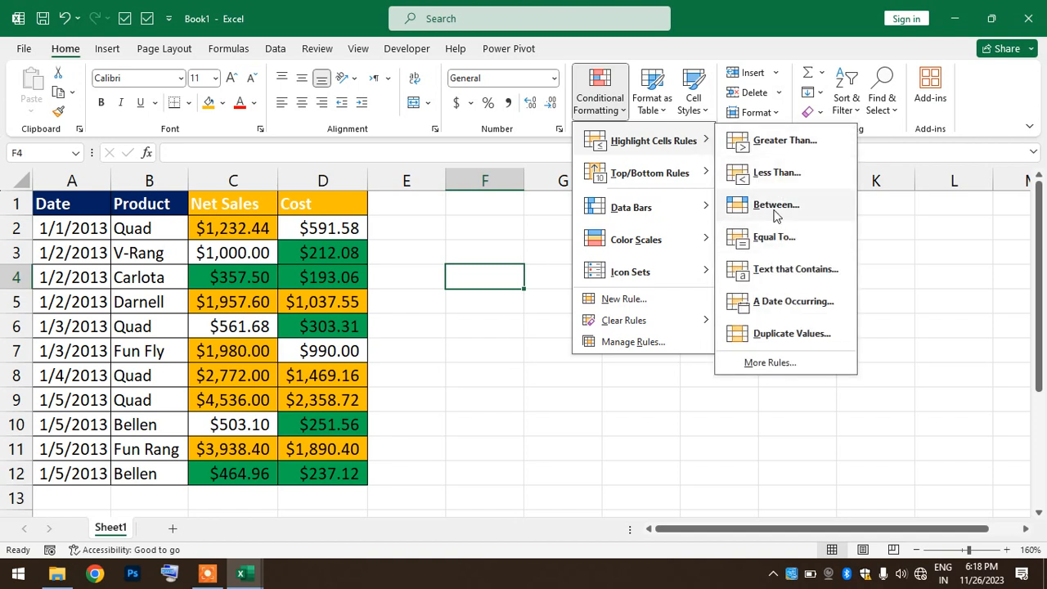
pyautogui.click(406, 365)
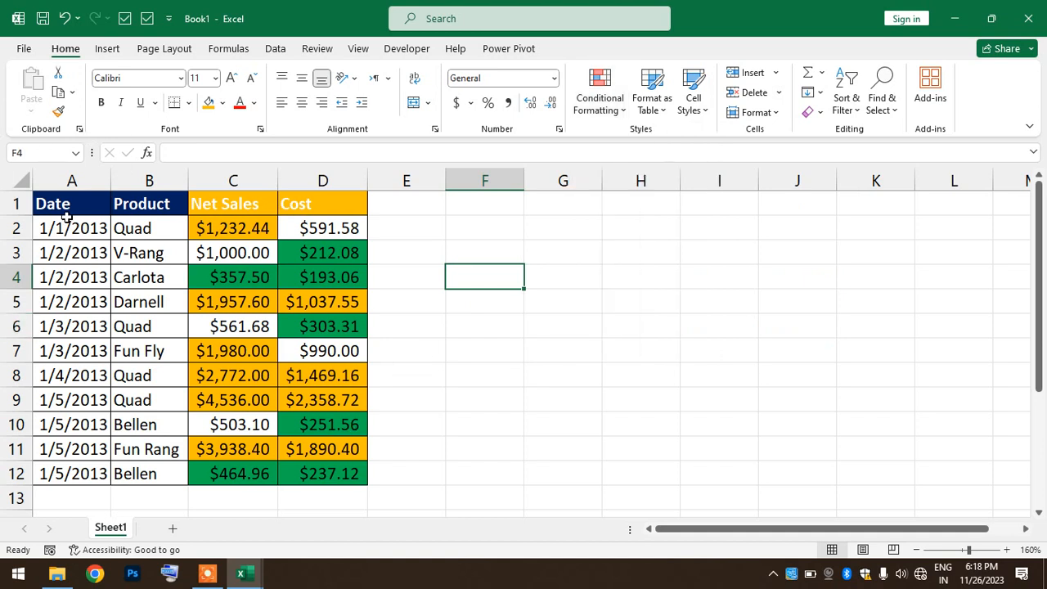
# - Copy the table A1:D12 and paste it as values only at A1 of a new sheet
pyautogui.moveTo(58, 207); pyautogui.dragTo(320, 466)
pyautogui.hotkey('ctrl', 'c')
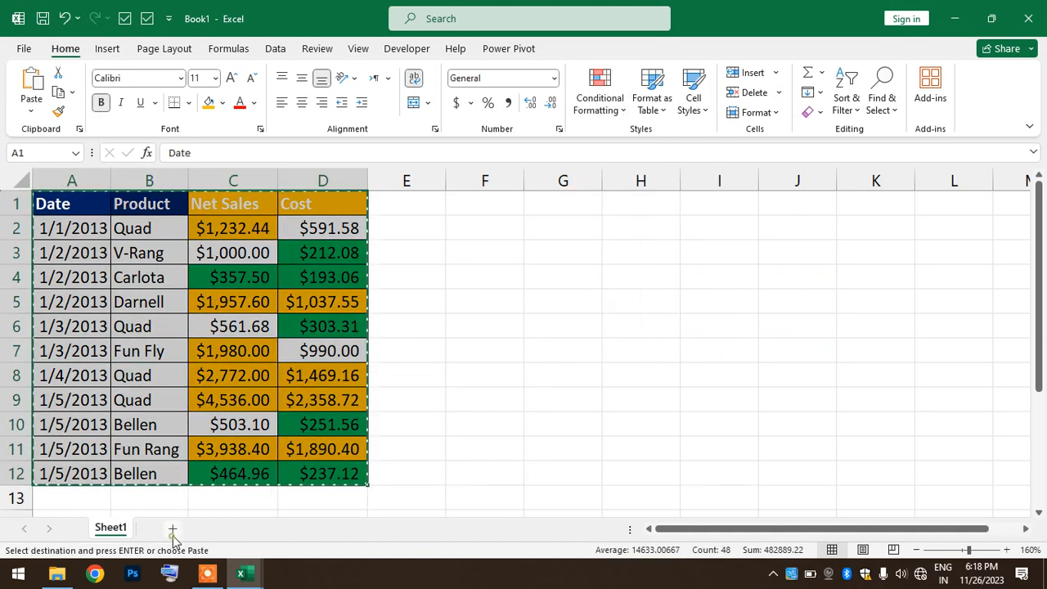
pyautogui.click(172, 529)
pyautogui.click(44, 205)
pyautogui.scroll(3, 45, 205)
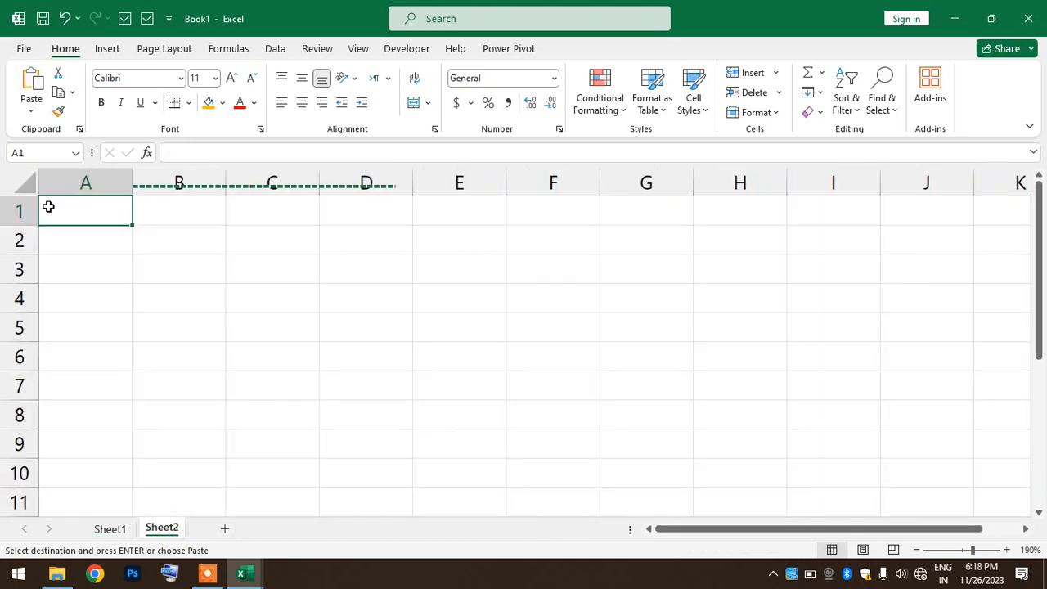
pyautogui.click(31, 113)
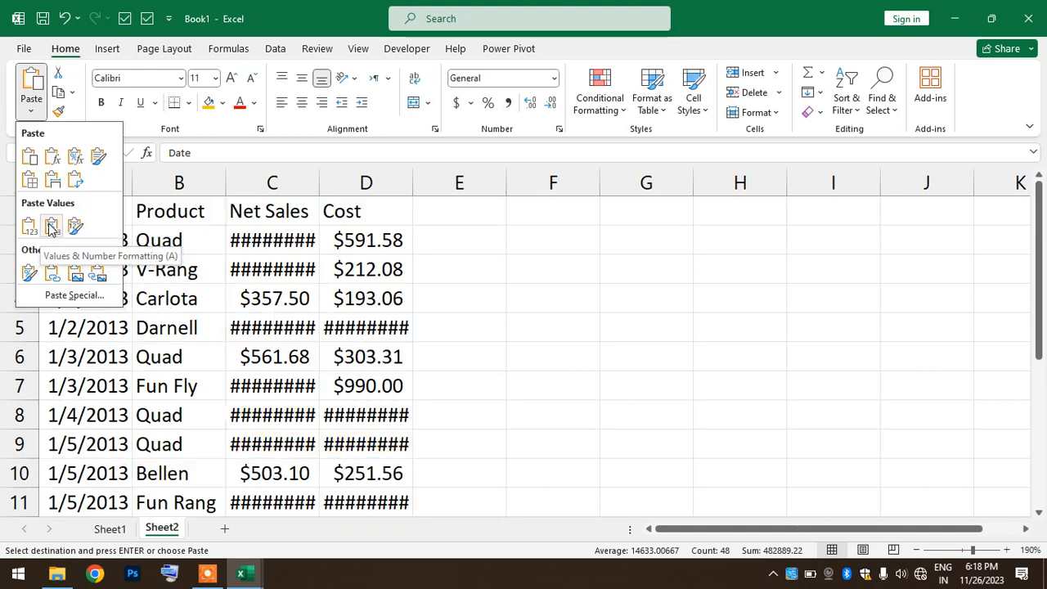
pyautogui.click(30, 226)
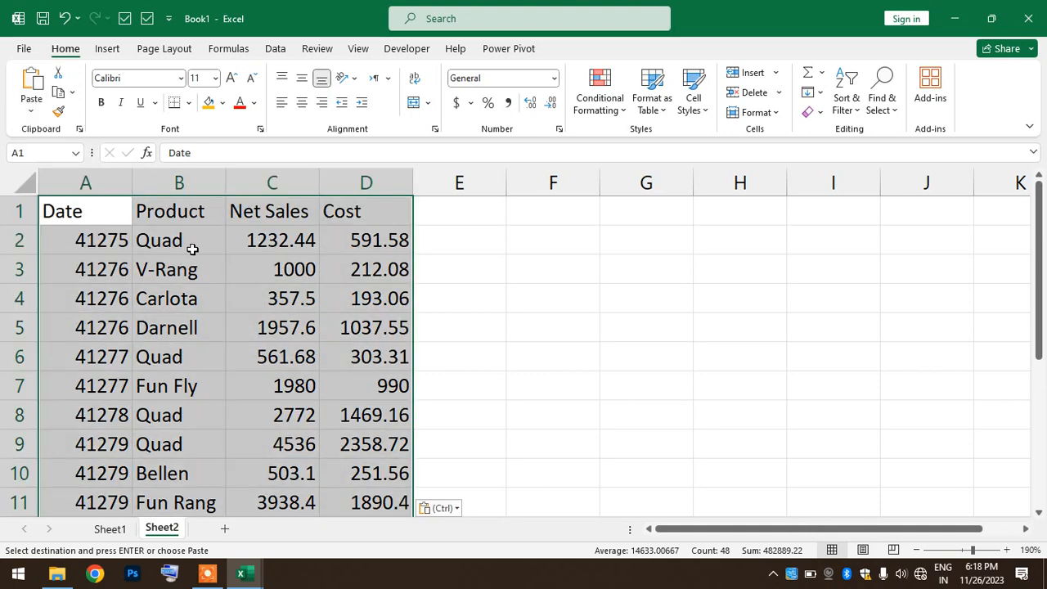
pyautogui.scroll(-3, 299, 284)
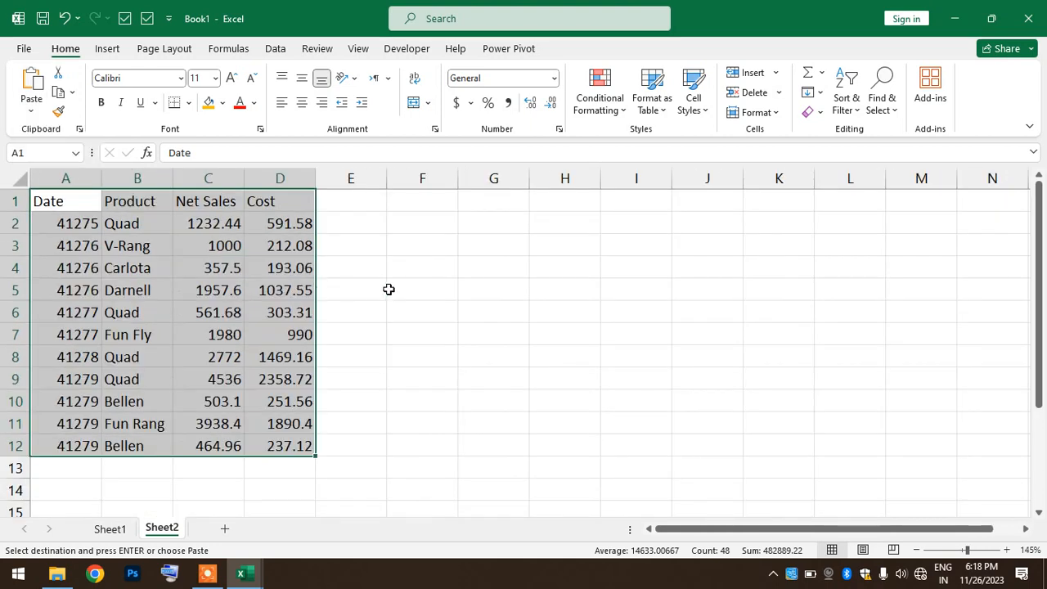
pyautogui.scroll(1, 388, 289)
pyautogui.click(407, 309)
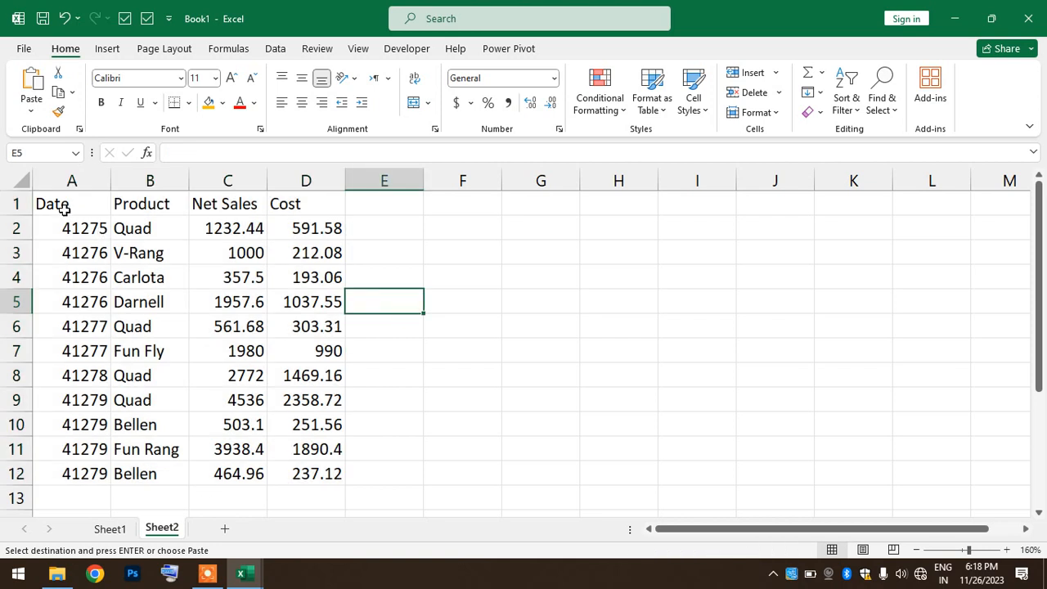
pyautogui.moveTo(65, 206); pyautogui.dragTo(324, 405)
pyautogui.moveTo(325, 468); pyautogui.dragTo(326, 469)
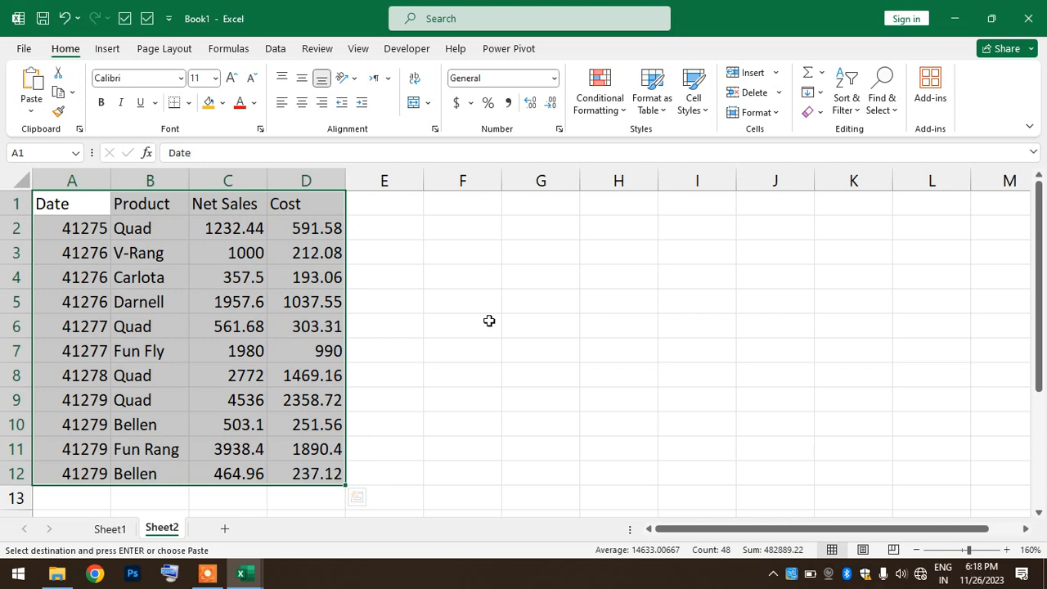
pyautogui.click(245, 228)
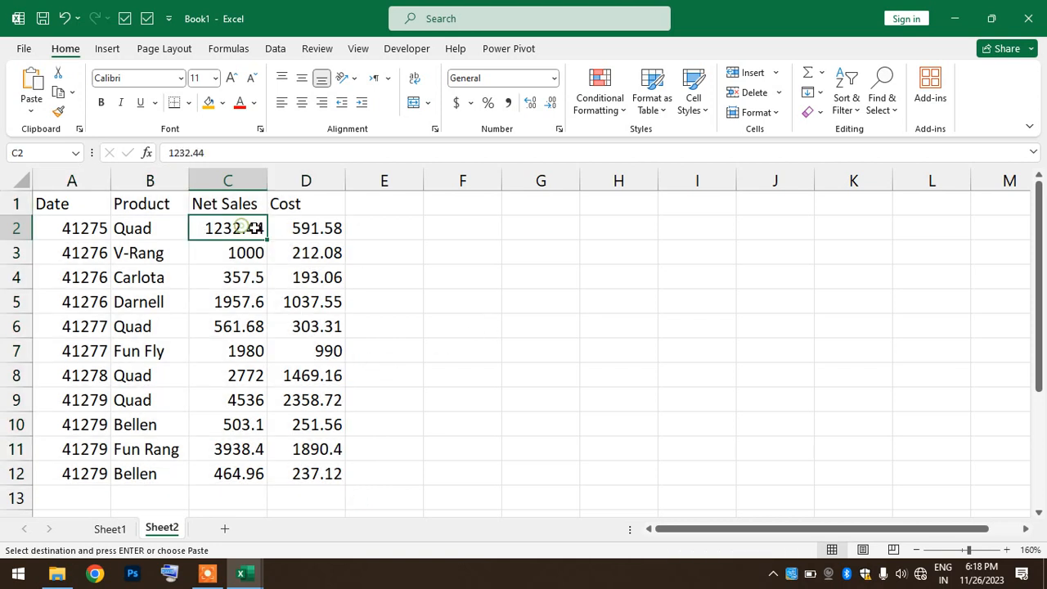
pyautogui.click(387, 319)
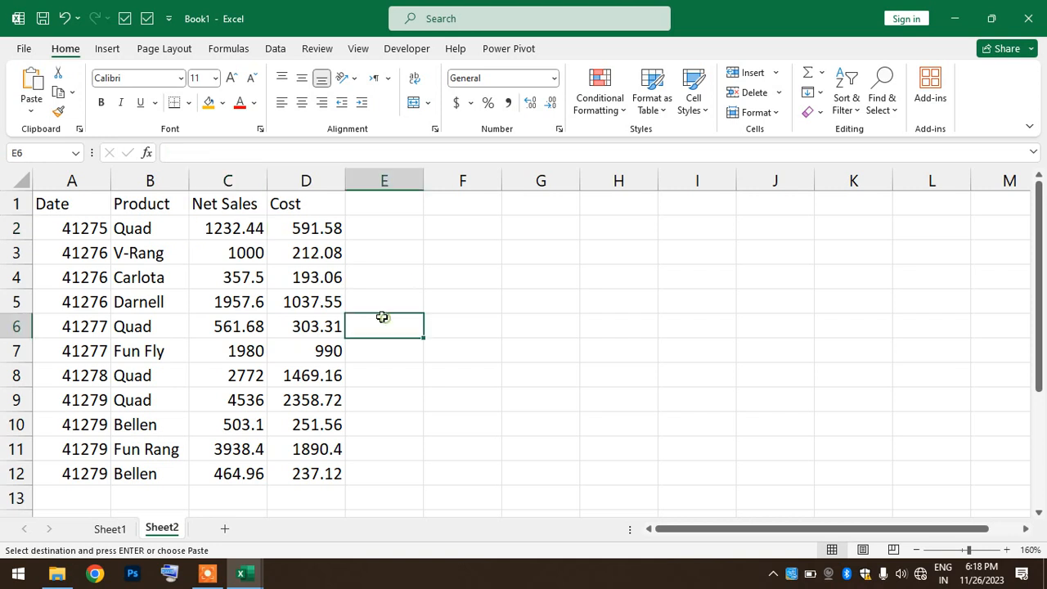
pyautogui.moveTo(238, 230); pyautogui.dragTo(319, 468)
pyautogui.click(482, 251)
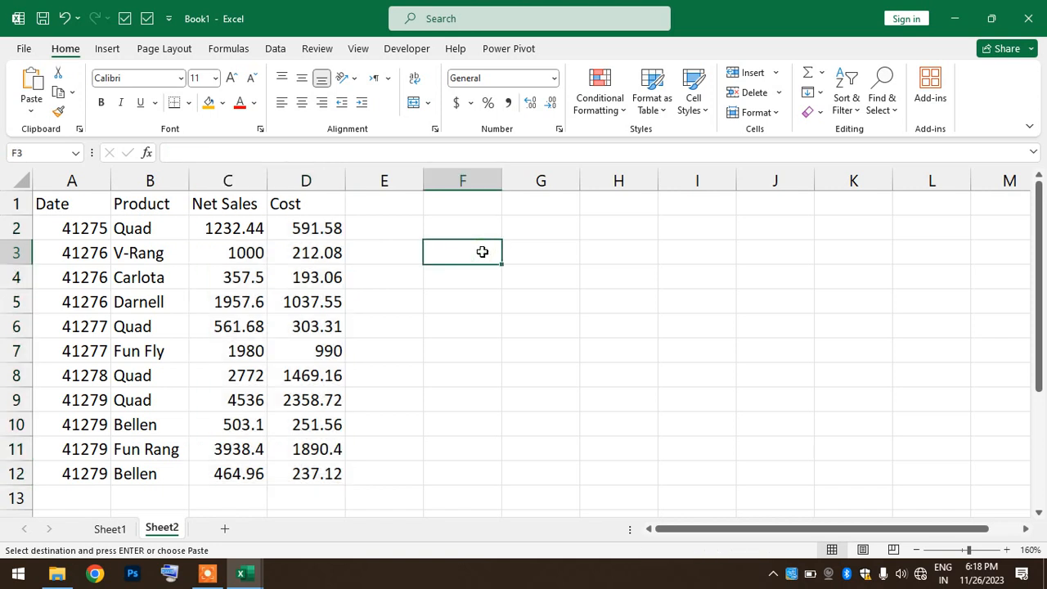
pyautogui.write('500')
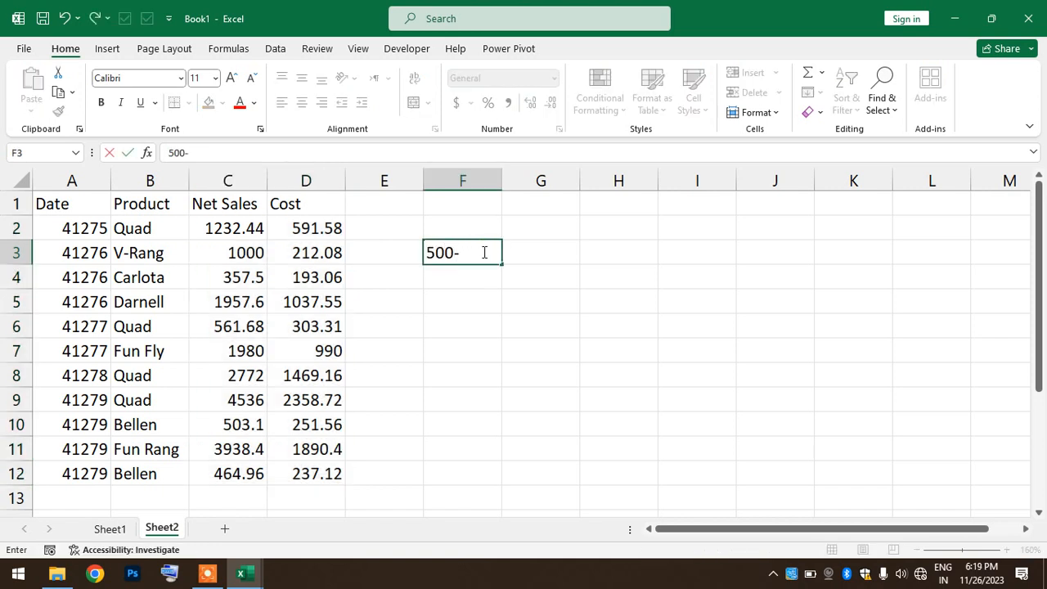
pyautogui.write('-0')
pyautogui.moveTo(462, 248); pyautogui.dragTo(417, 253)
pyautogui.press('BackSpace')
pyautogui.moveTo(217, 571)
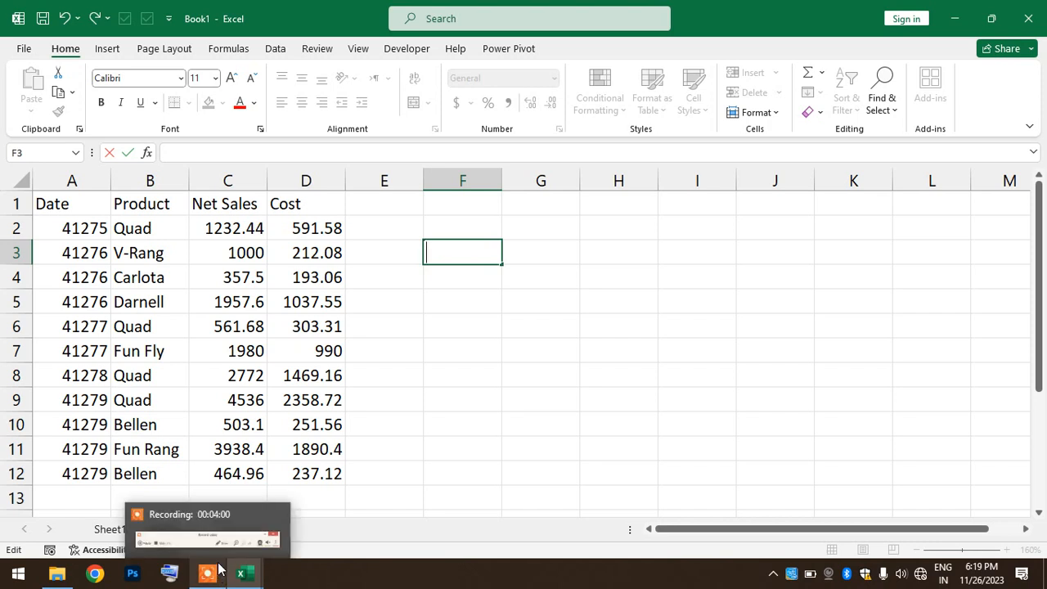
pyautogui.click(217, 533)
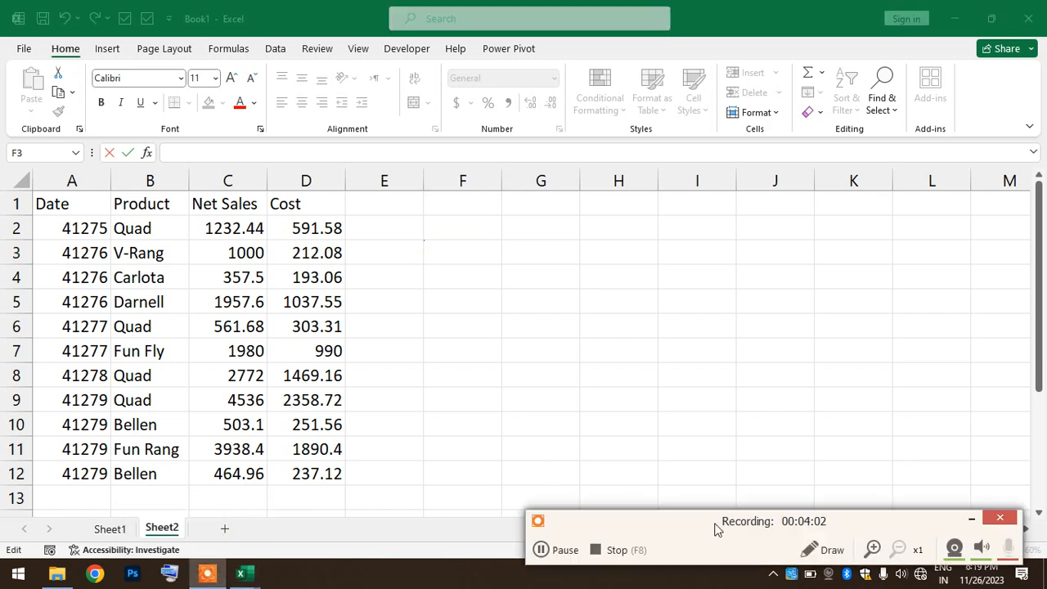
pyautogui.click(565, 550)
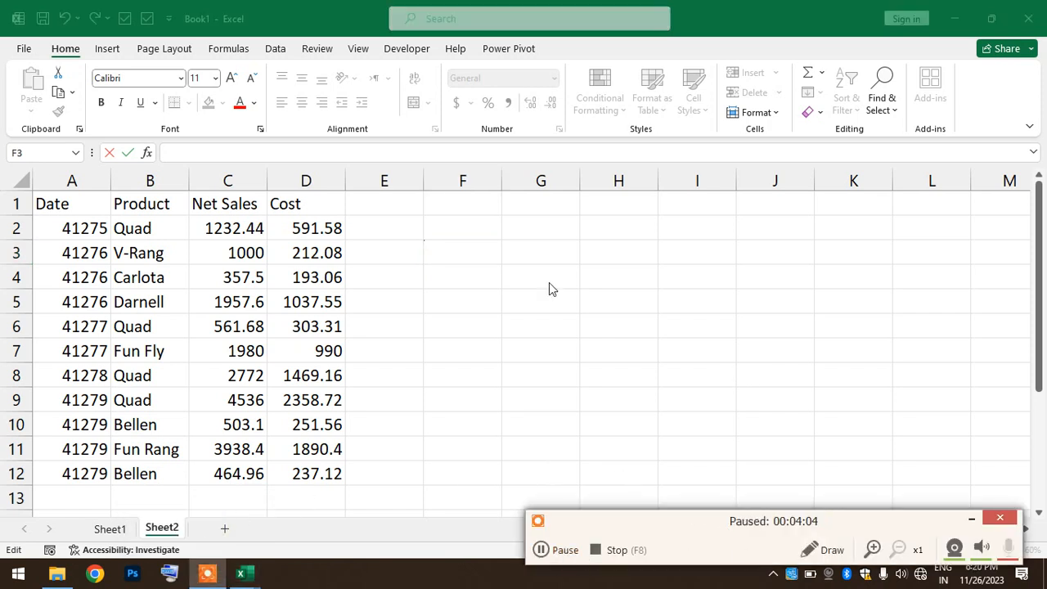
# - Enter the range label 500-1000 in cell F3
pyautogui.click(494, 254)
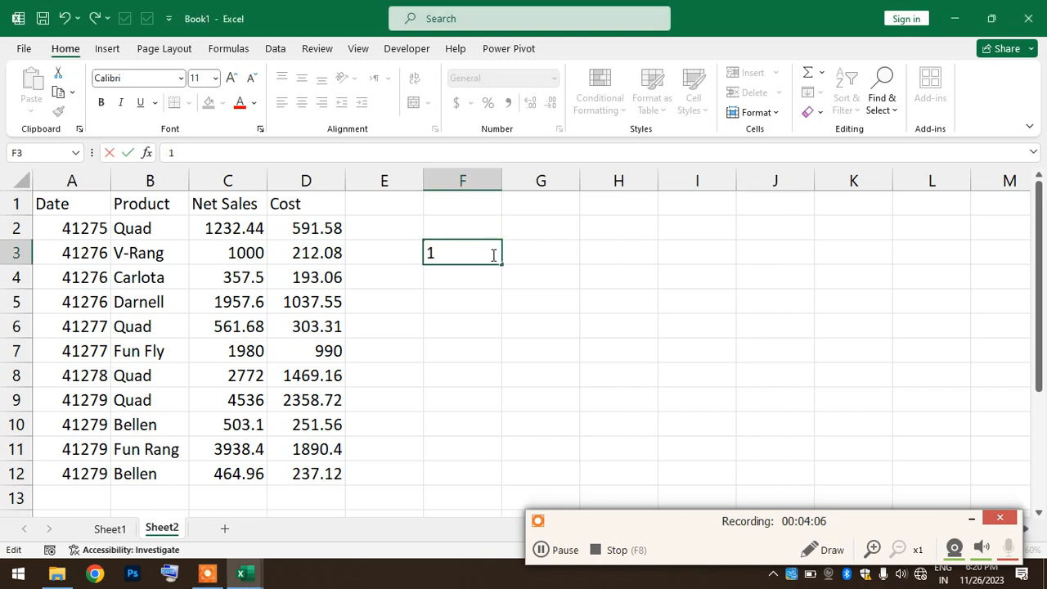
pyautogui.write('500-1000')
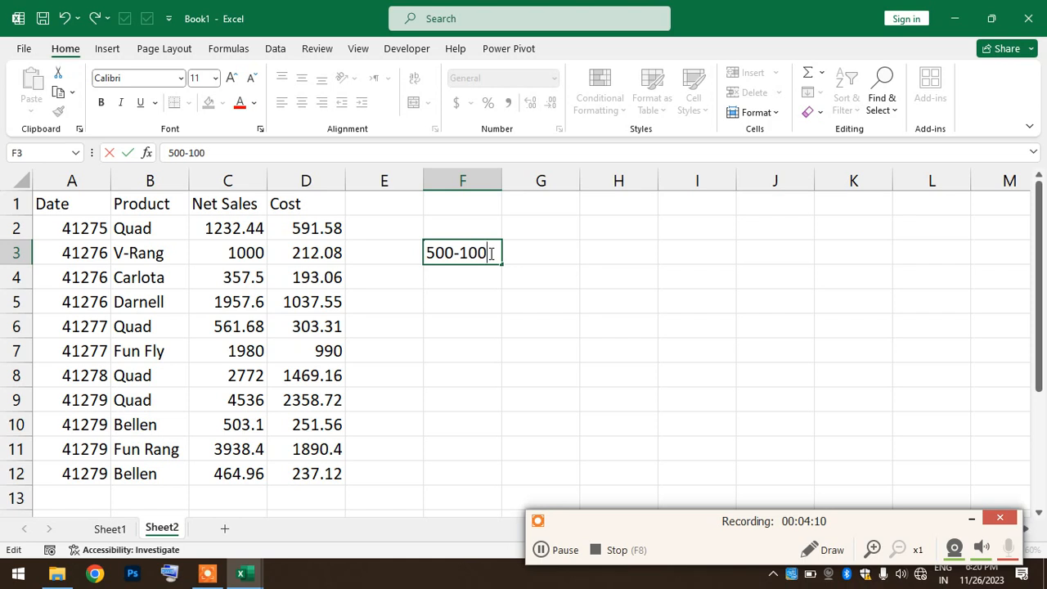
pyautogui.press('Return')
pyautogui.click(484, 254)
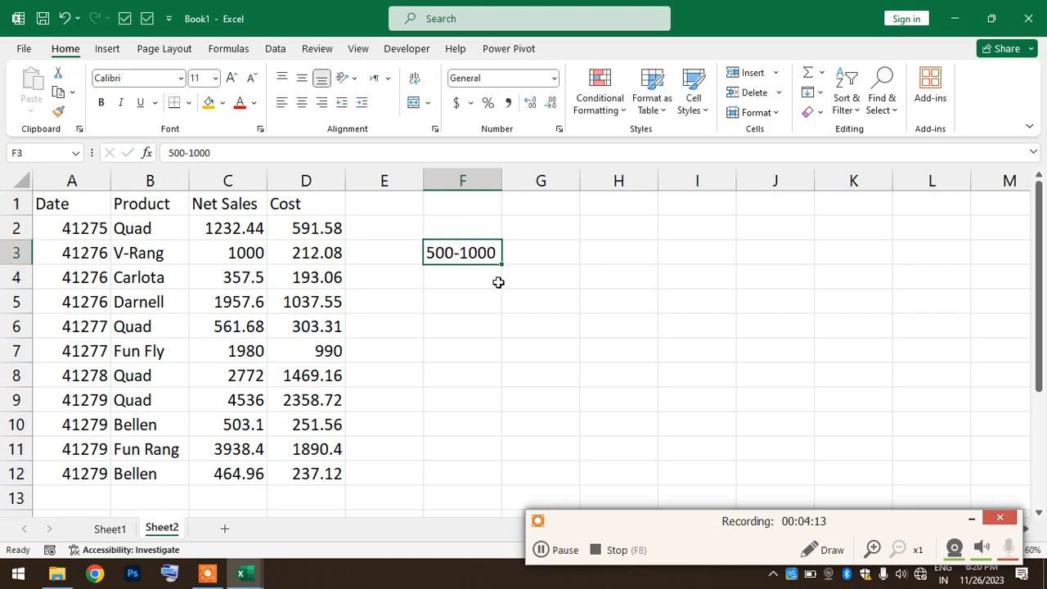
# - Start a Between highlight rule for C2:D11 with the limits 500 and 1000
pyautogui.moveTo(240, 228); pyautogui.dragTo(323, 454)
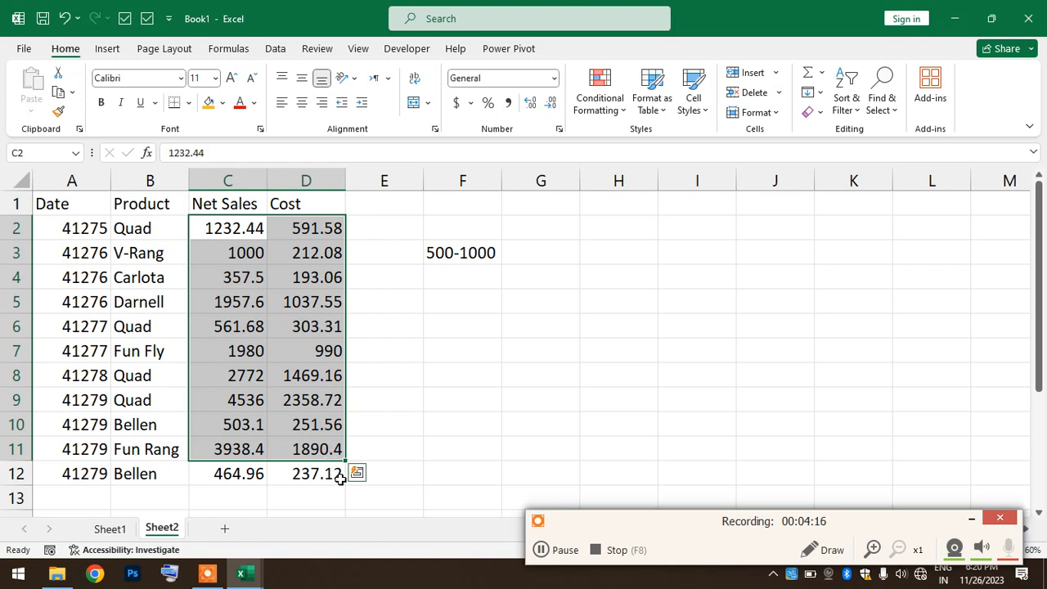
pyautogui.click(620, 115)
pyautogui.moveTo(636, 141)
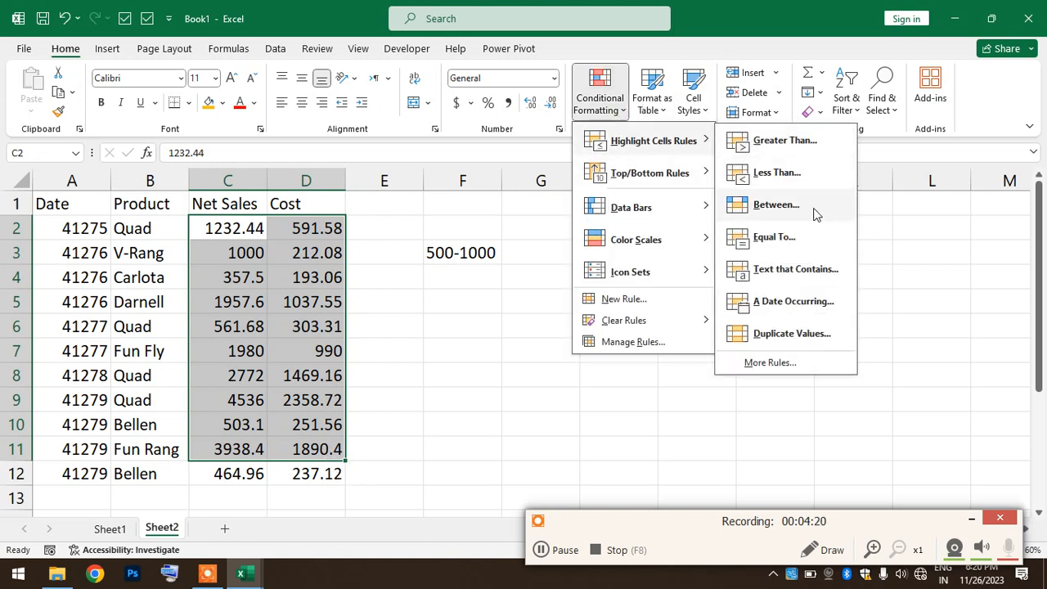
pyautogui.click(814, 214)
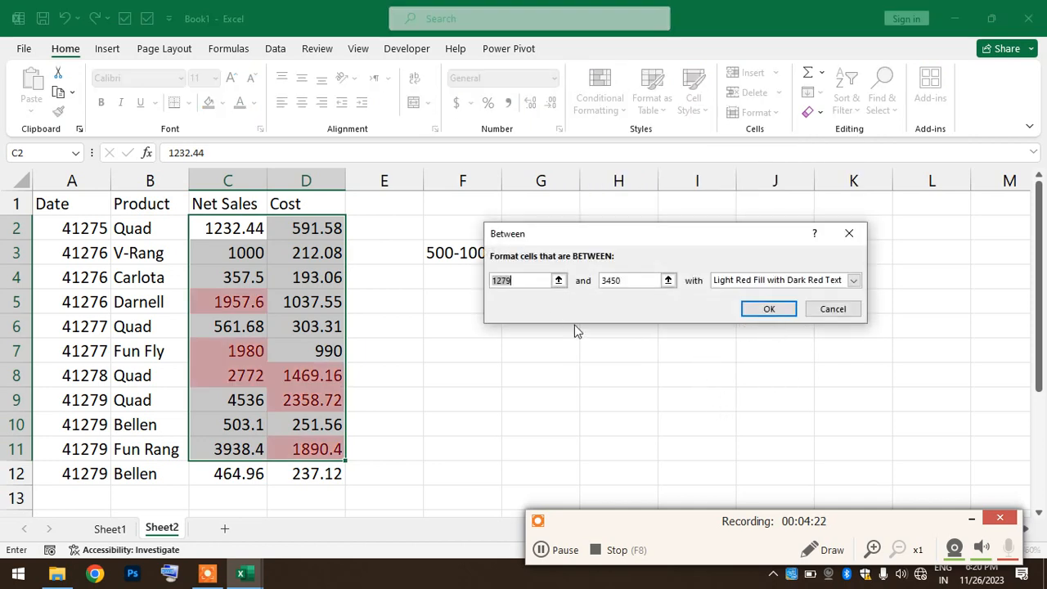
pyautogui.write('500')
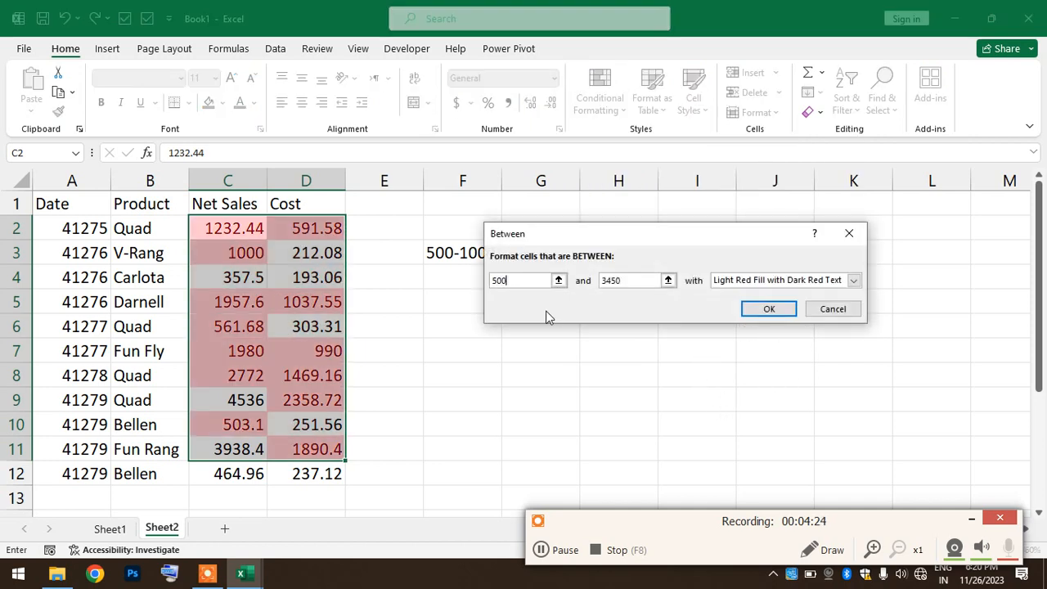
pyautogui.doubleClick(635, 279)
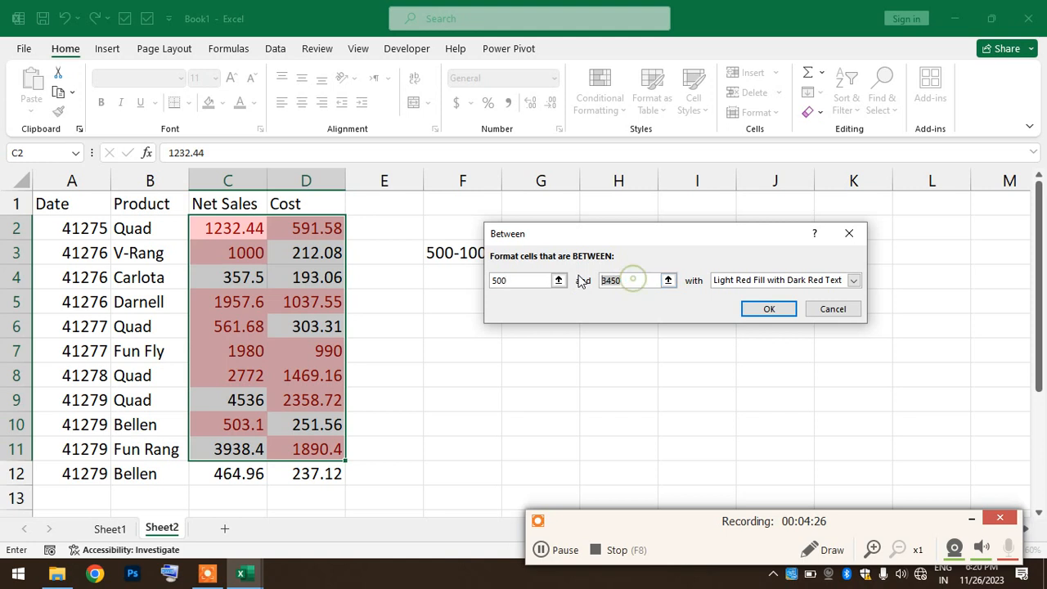
pyautogui.write('1000')
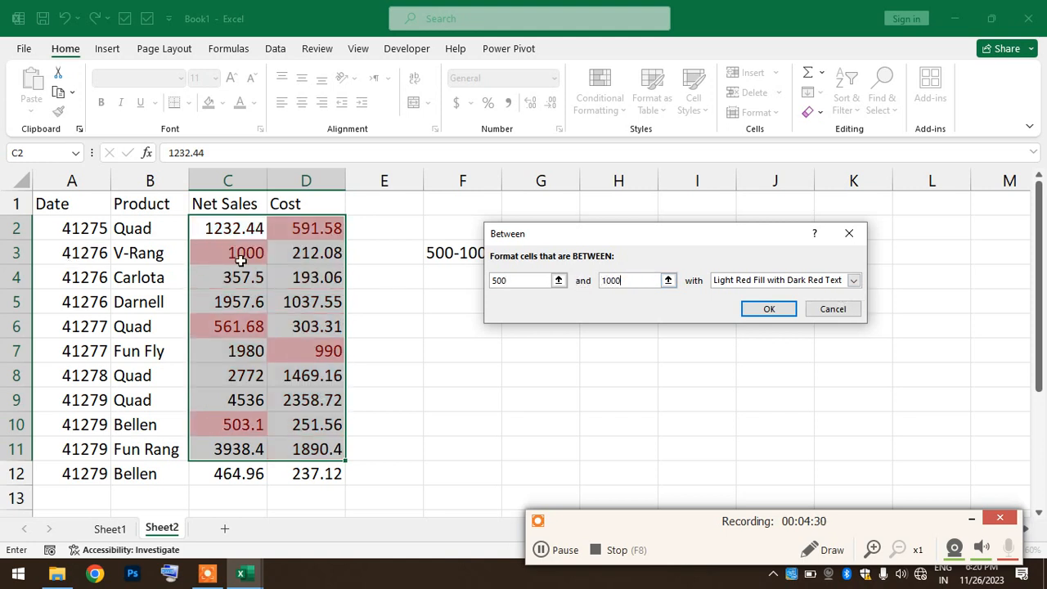
# - Give the Between rule a custom format with a standard red font colour and apply it
pyautogui.click(853, 281)
pyautogui.click(733, 353)
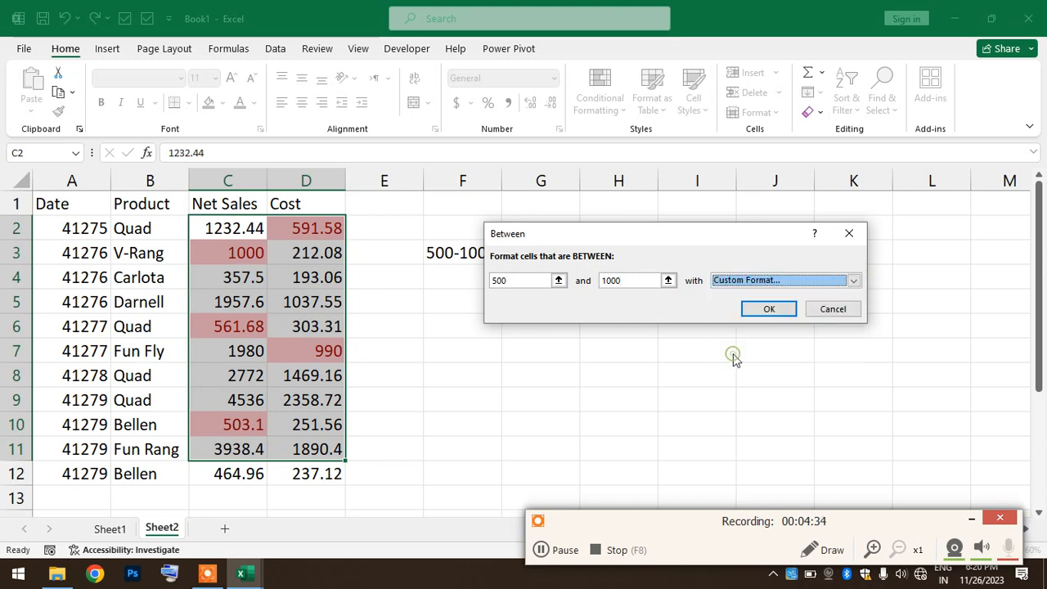
pyautogui.click(545, 91)
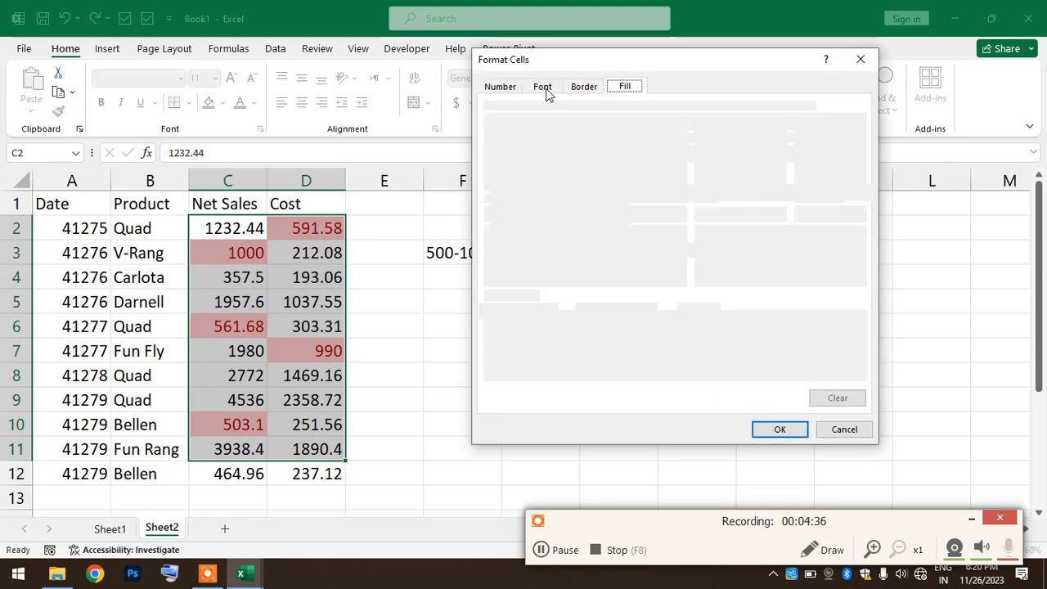
pyautogui.click(779, 213)
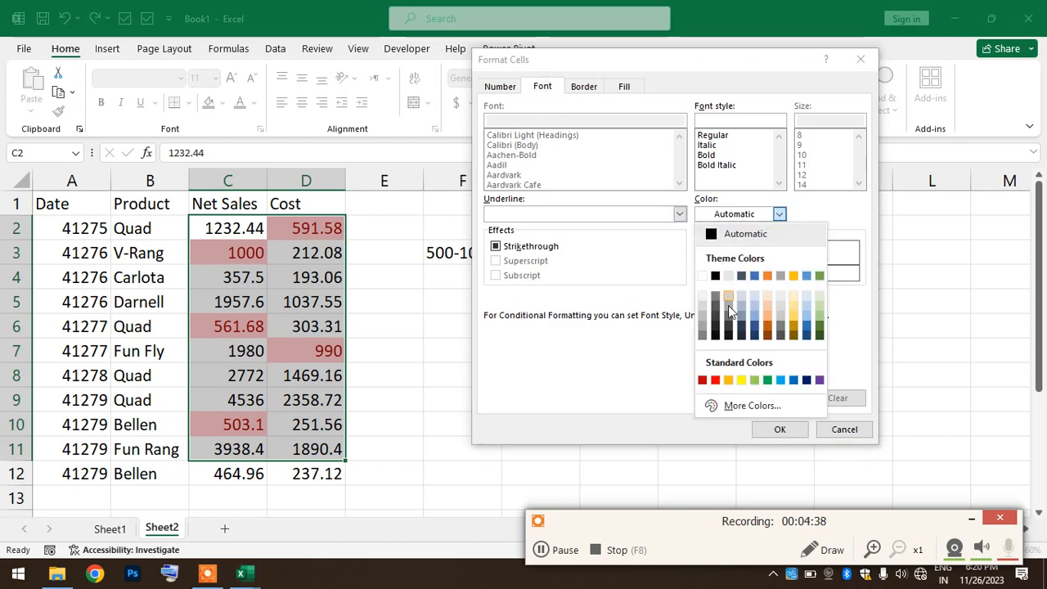
pyautogui.click(716, 381)
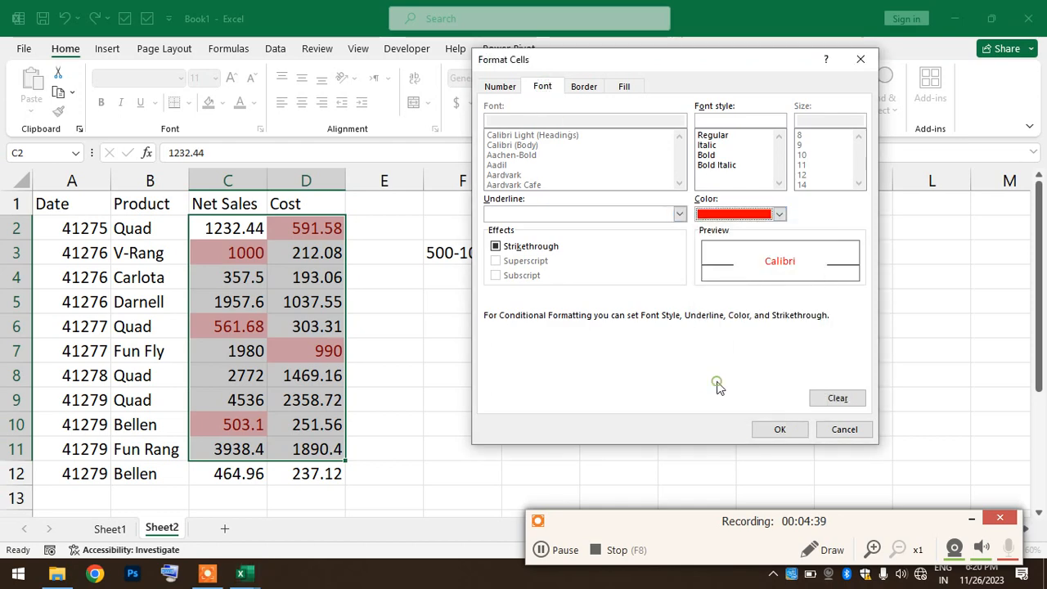
pyautogui.click(781, 433)
pyautogui.click(767, 306)
pyautogui.click(514, 325)
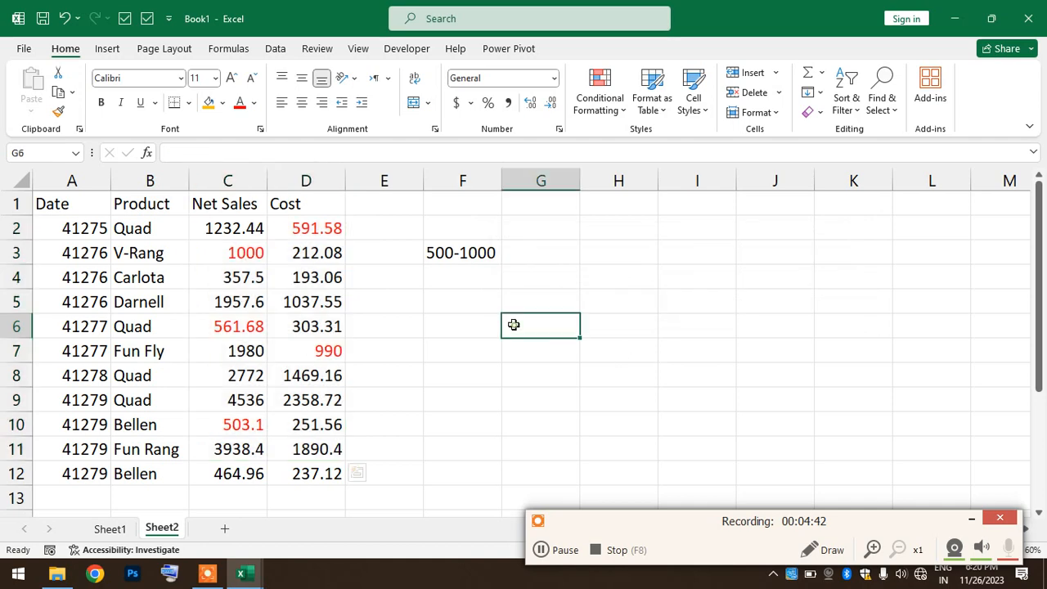
# - Colour the 500-1000 label in F3 with a red font
pyautogui.click(444, 253)
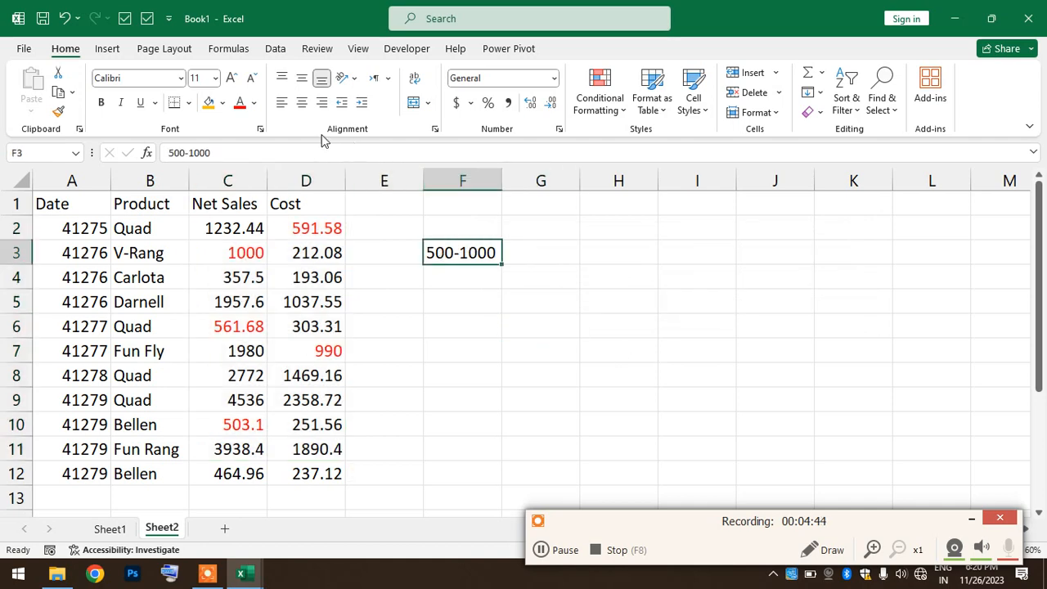
pyautogui.click(239, 103)
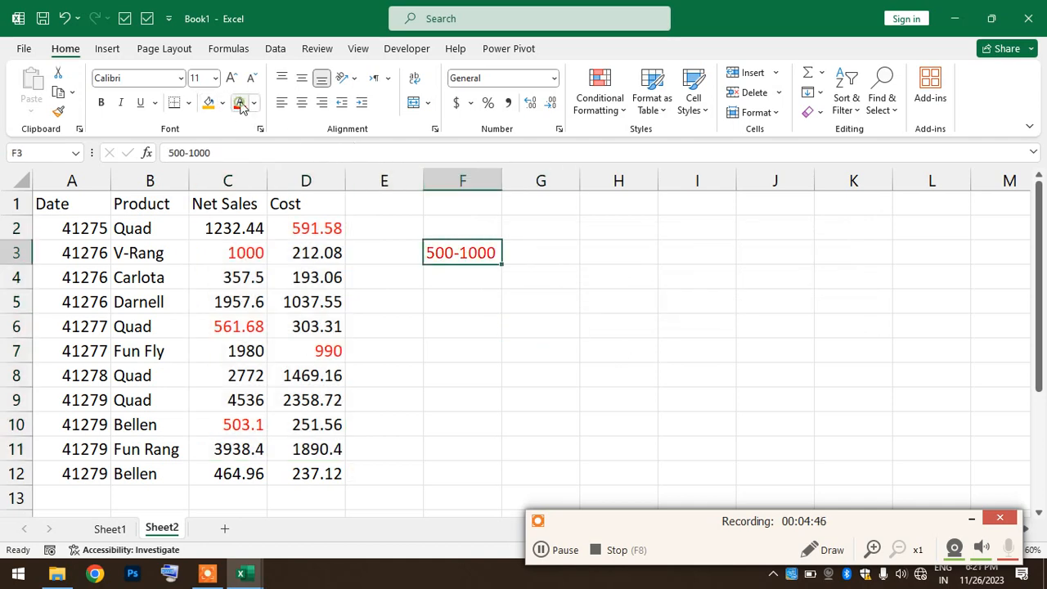
pyautogui.click(698, 276)
# - Enter the range label 1000-1500 in cell F4
pyautogui.click(478, 281)
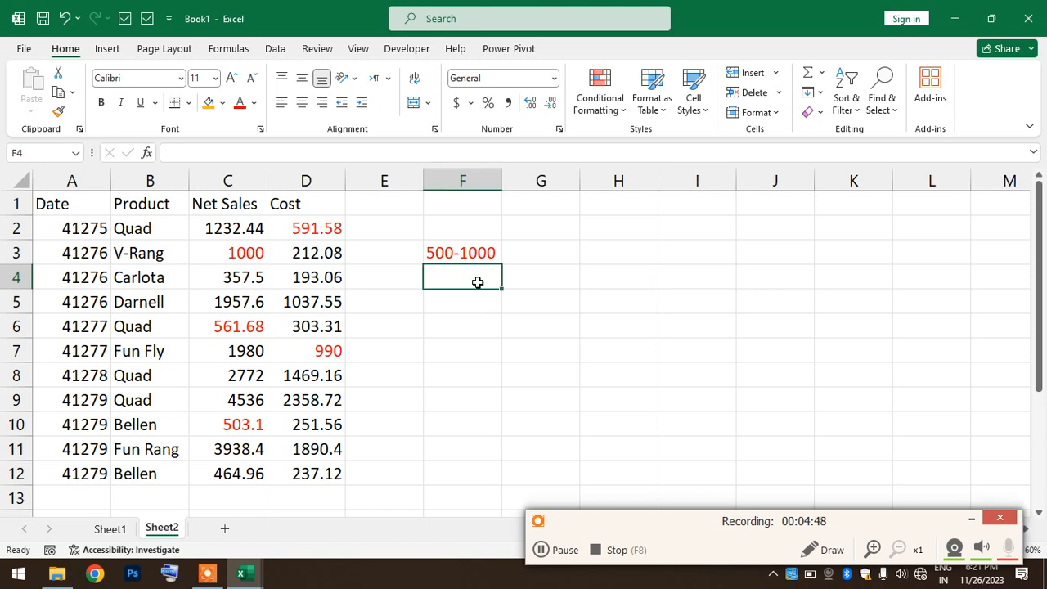
pyautogui.write('1000-')
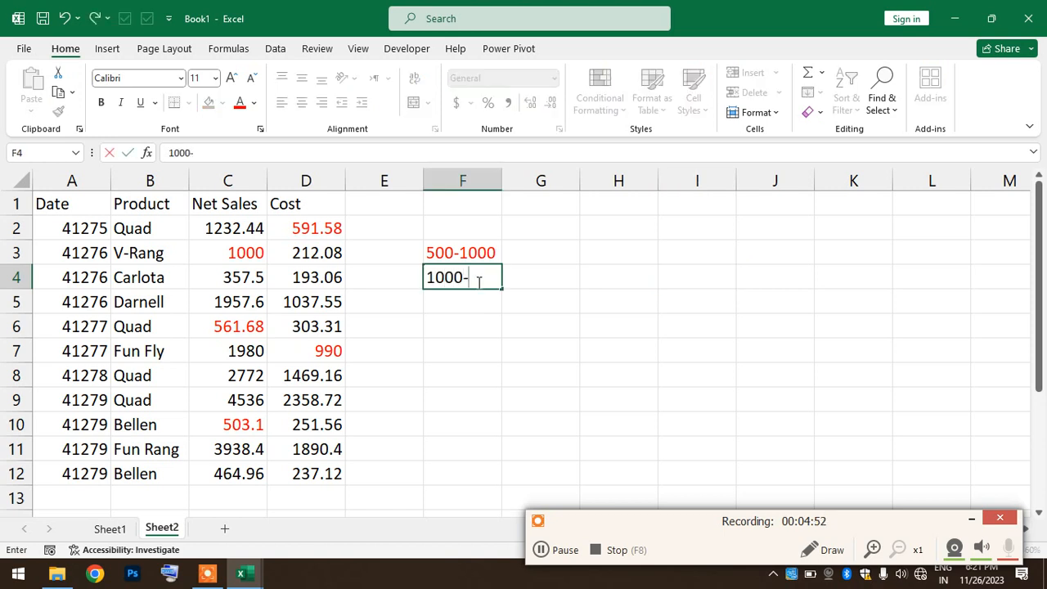
pyautogui.write('1500')
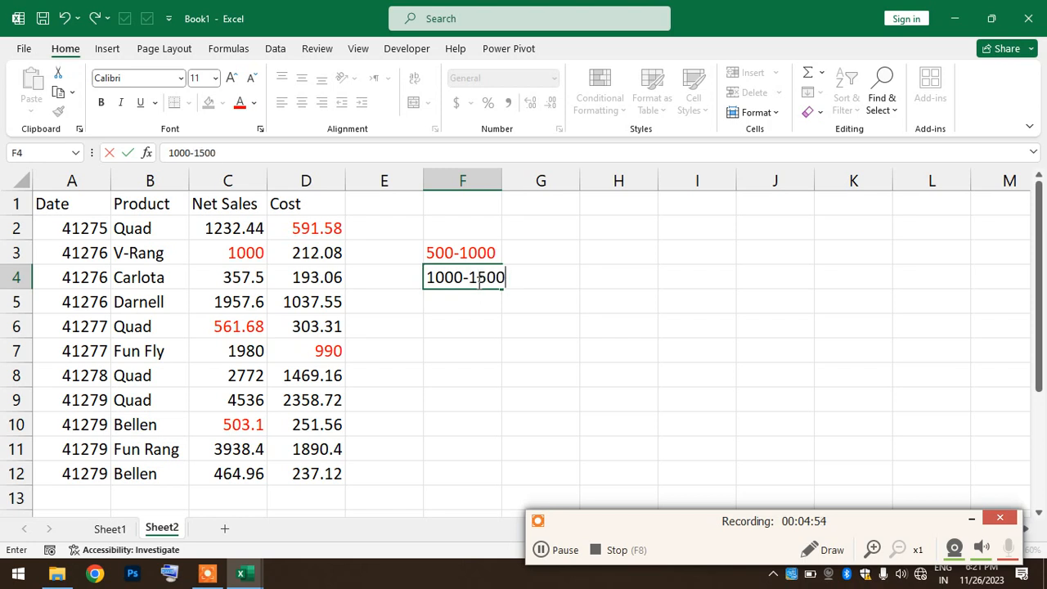
pyautogui.click(469, 320)
# - Colour the 1000-1500 label in F4 with the standard green font colour
pyautogui.click(488, 278)
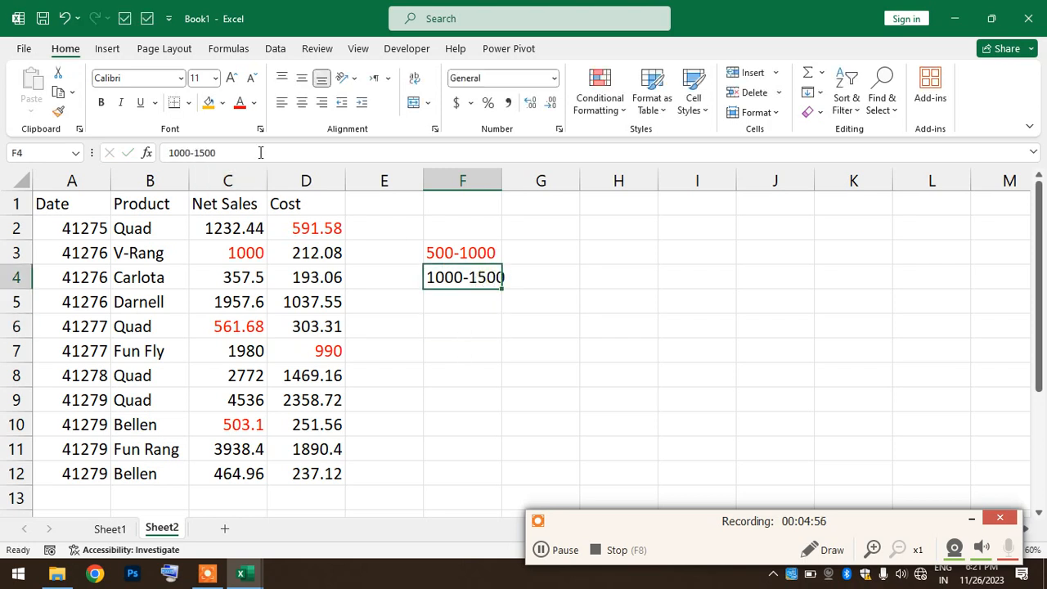
pyautogui.click(253, 102)
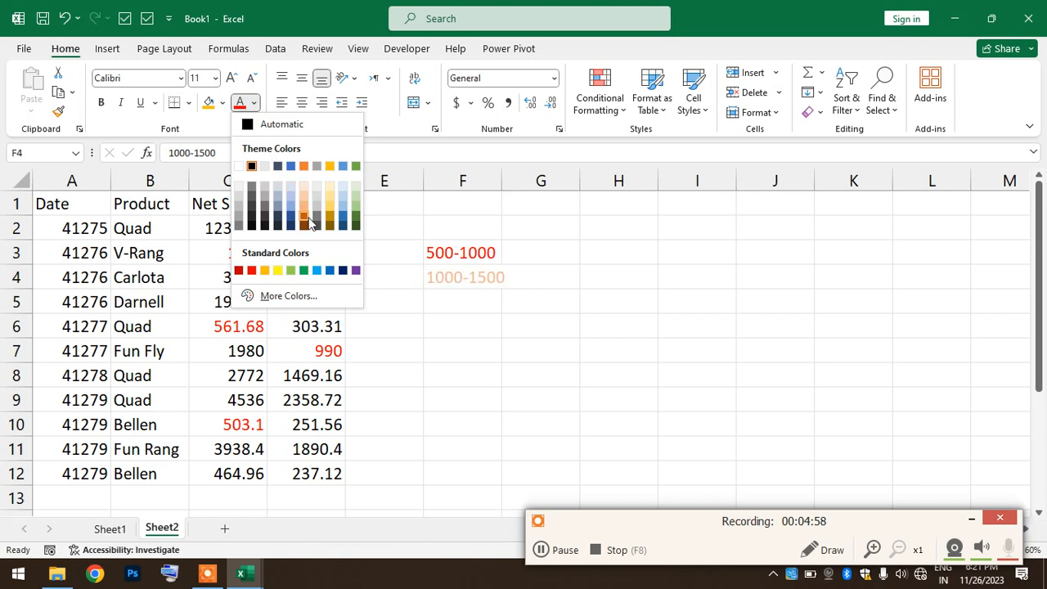
pyautogui.click(304, 270)
pyautogui.click(519, 330)
# - Start a Between highlight rule for C2:D12 with the limits 1000 and 1500
pyautogui.moveTo(217, 228); pyautogui.dragTo(328, 477)
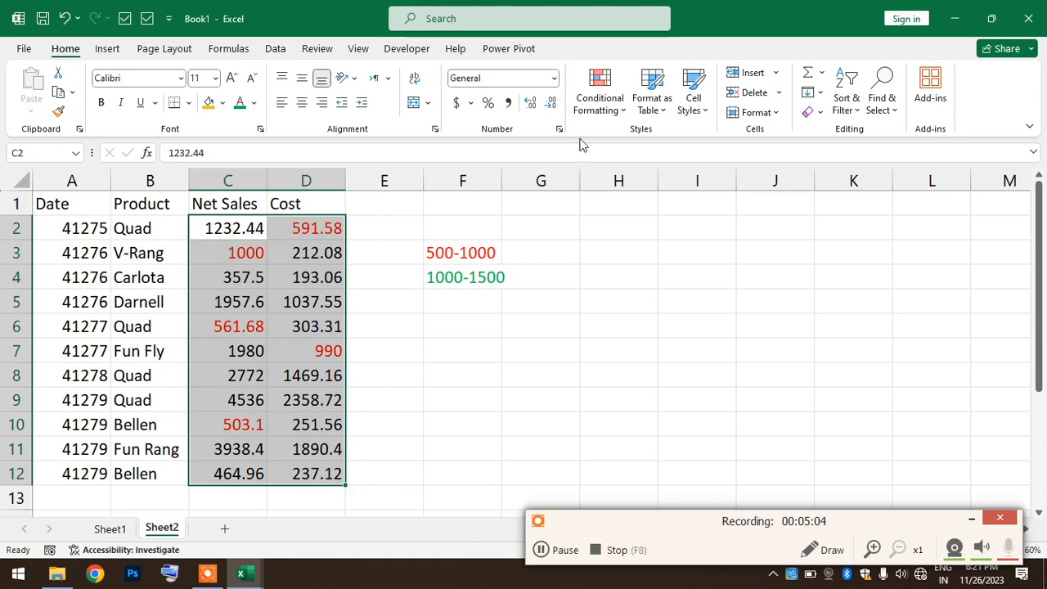
pyautogui.click(624, 117)
pyautogui.moveTo(623, 145)
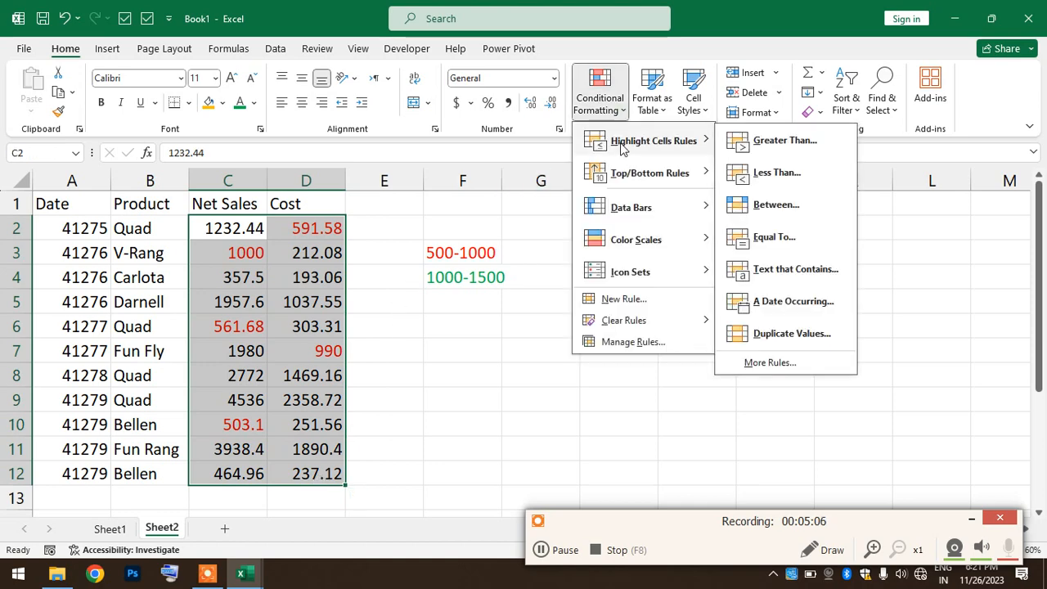
pyautogui.click(776, 205)
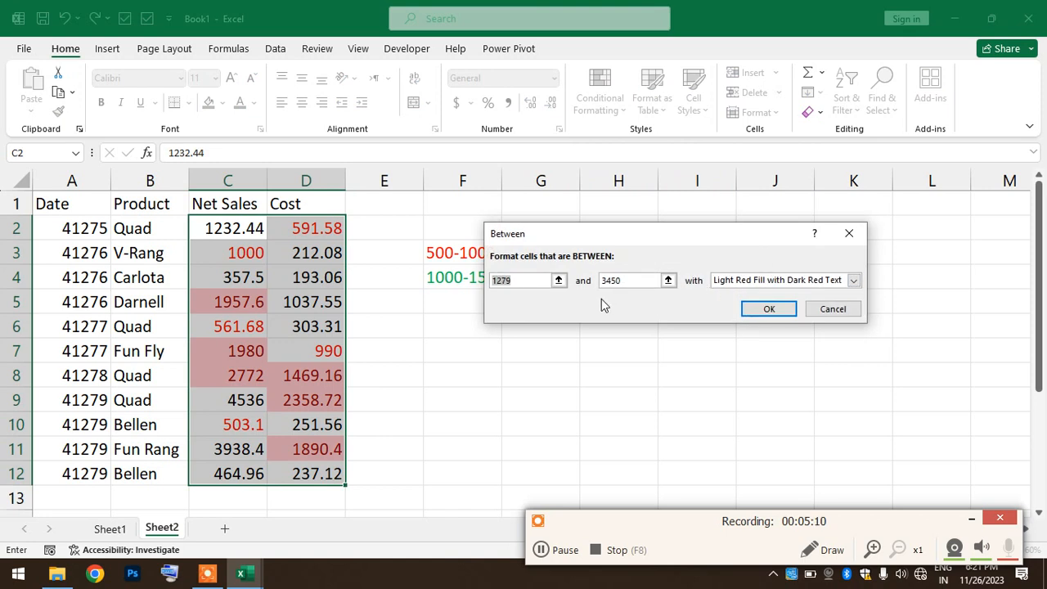
pyautogui.write('1000')
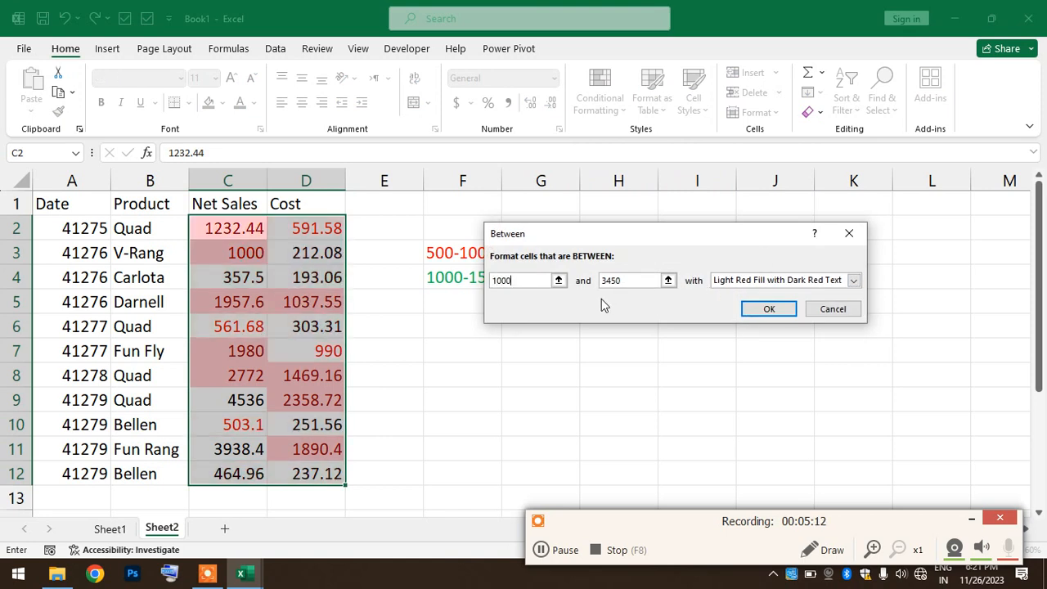
pyautogui.click(669, 279)
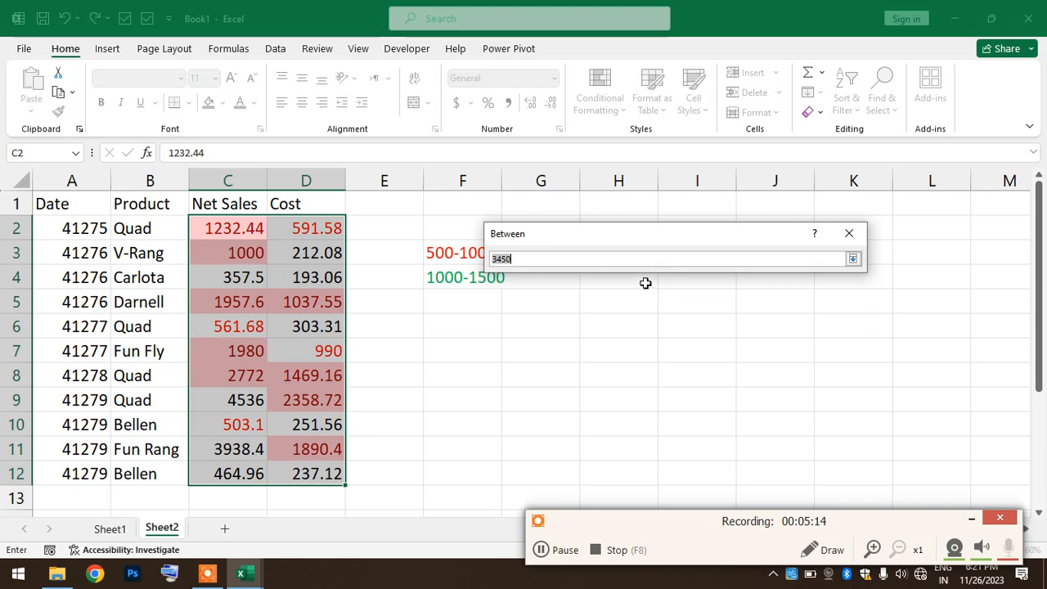
pyautogui.click(851, 260)
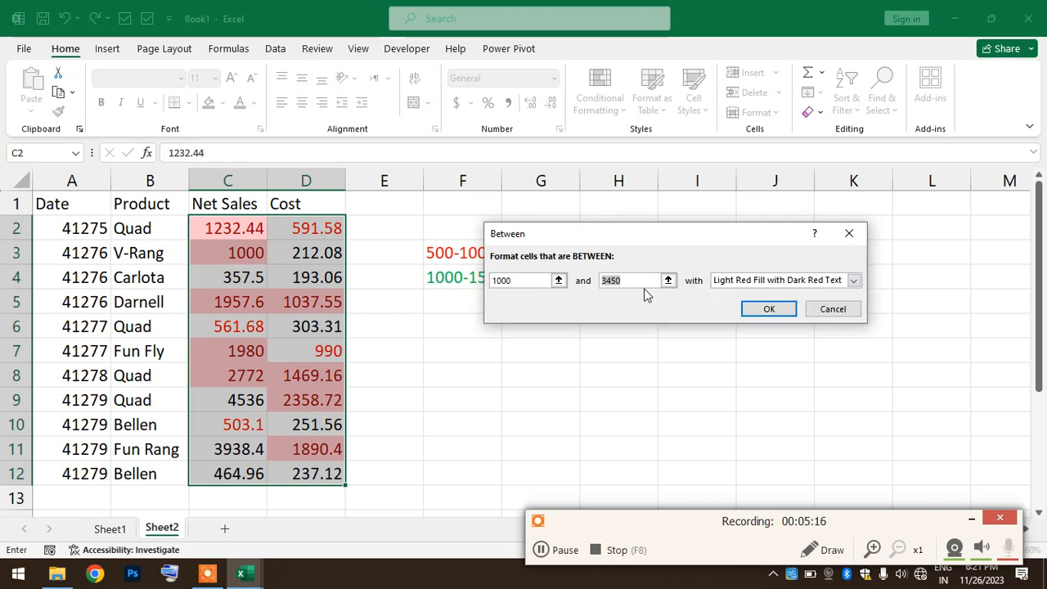
pyautogui.write('1500')
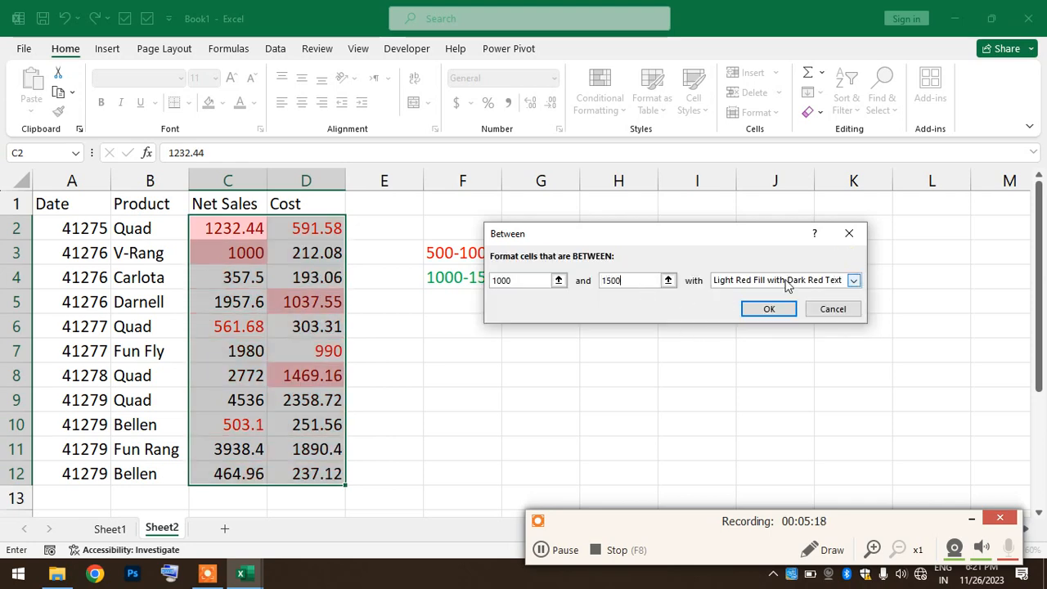
# - Give the 1000 to 1500 Between rule a custom format with a standard green font colour and apply it
pyautogui.click(854, 280)
pyautogui.click(753, 355)
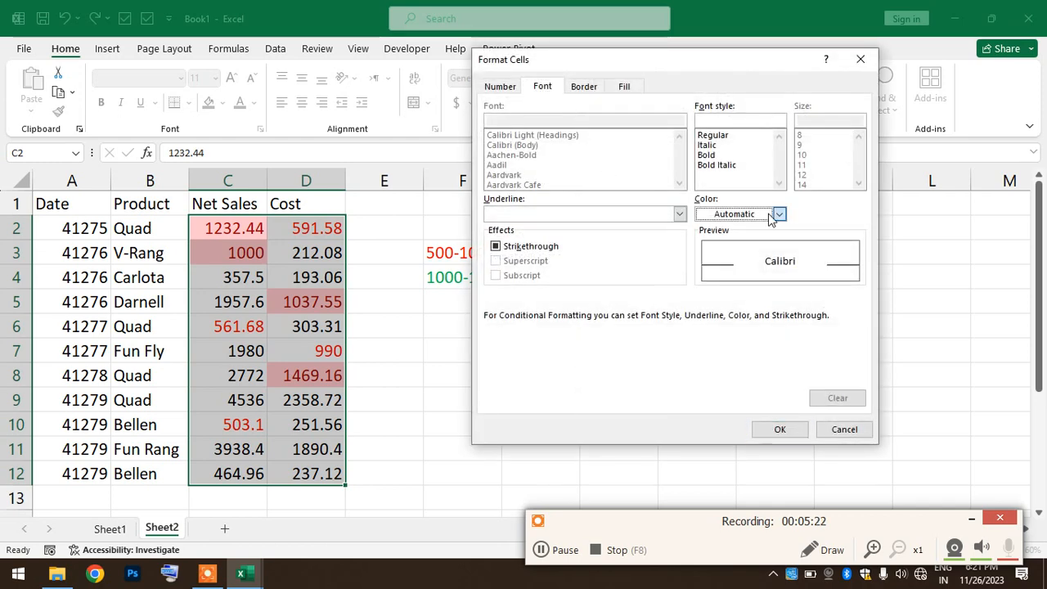
pyautogui.click(778, 213)
pyautogui.click(767, 379)
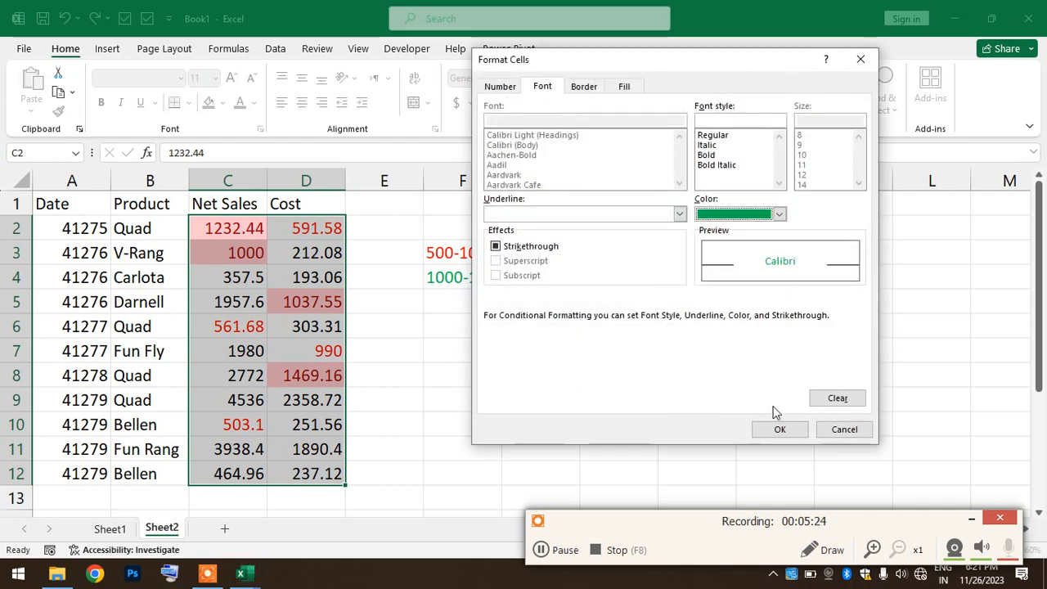
pyautogui.click(780, 428)
pyautogui.click(769, 310)
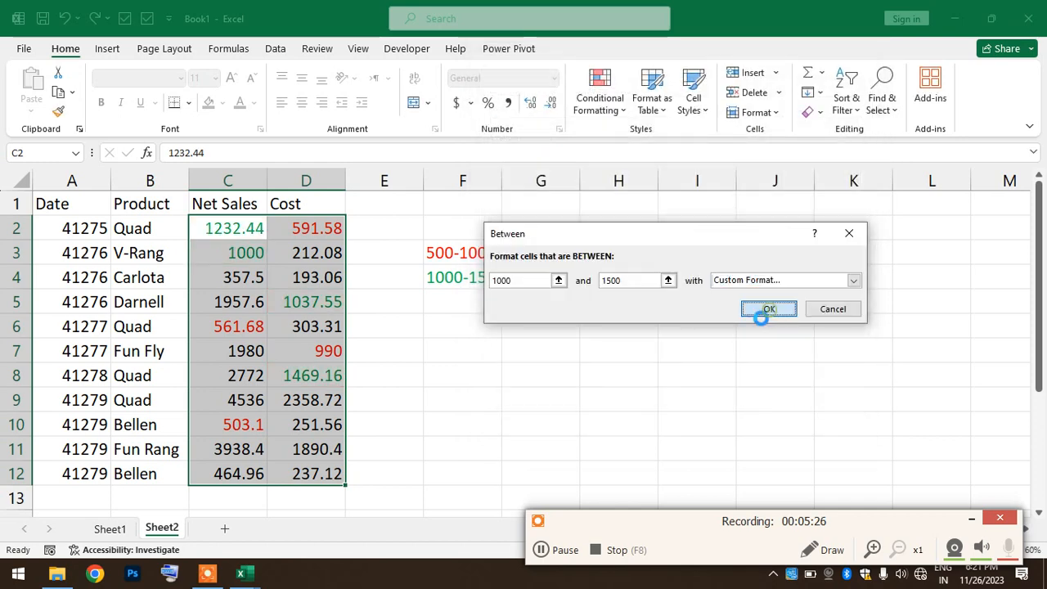
pyautogui.click(635, 389)
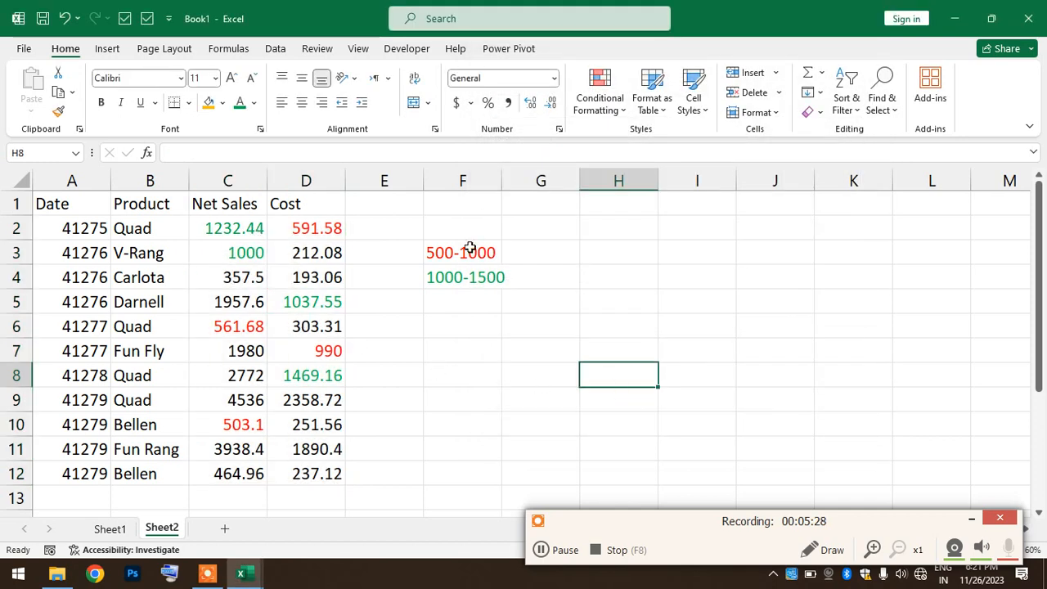
# - Widen column F slightly to fit its labels and enter the range label 1500-2500 in cell F5
pyautogui.moveTo(503, 181); pyautogui.dragTo(512, 182)
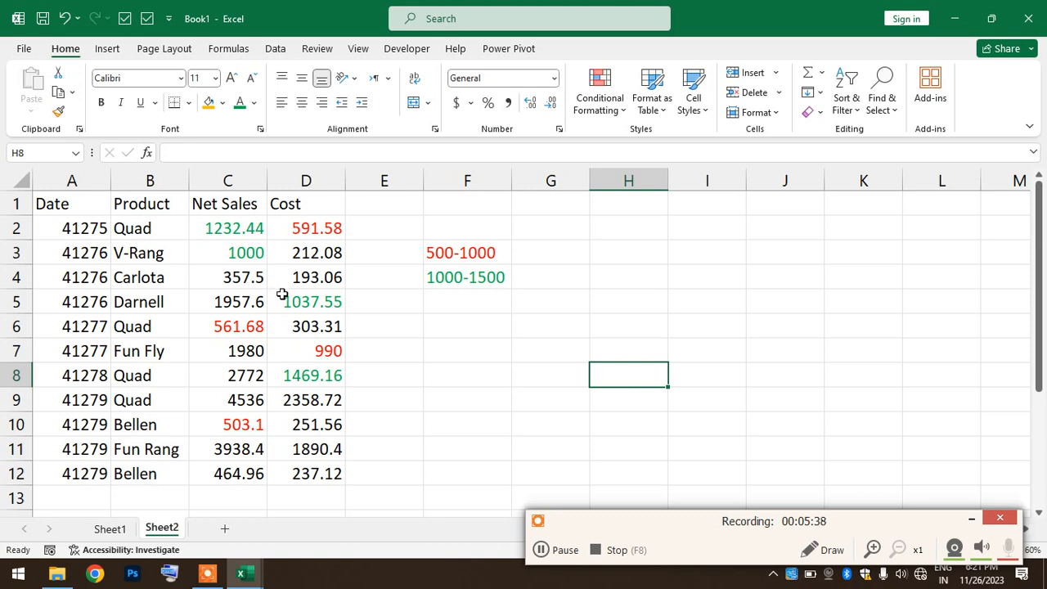
pyautogui.click(446, 297)
pyautogui.write('150')
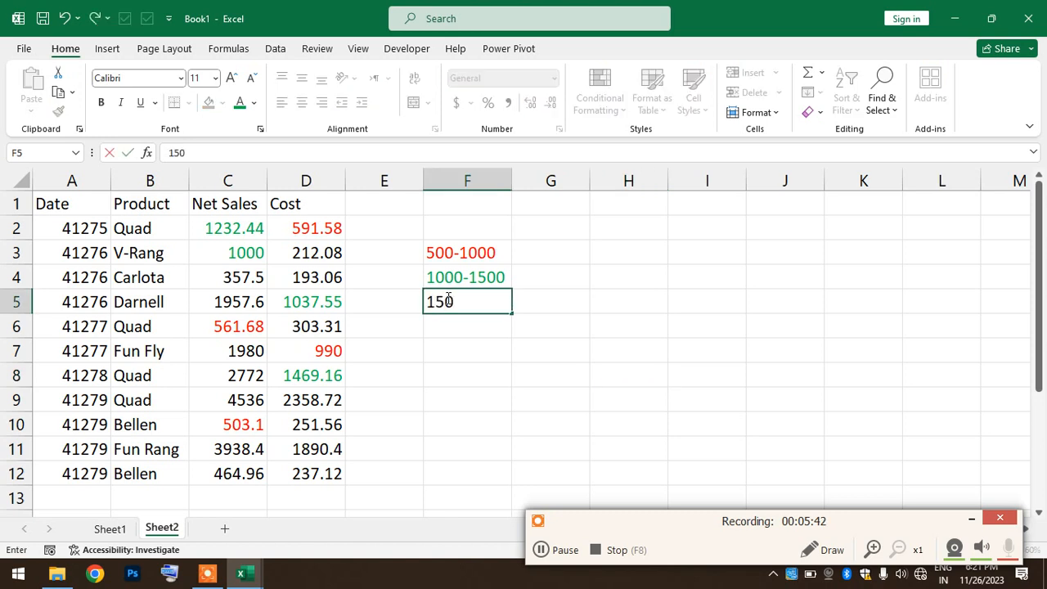
pyautogui.write('0-25')
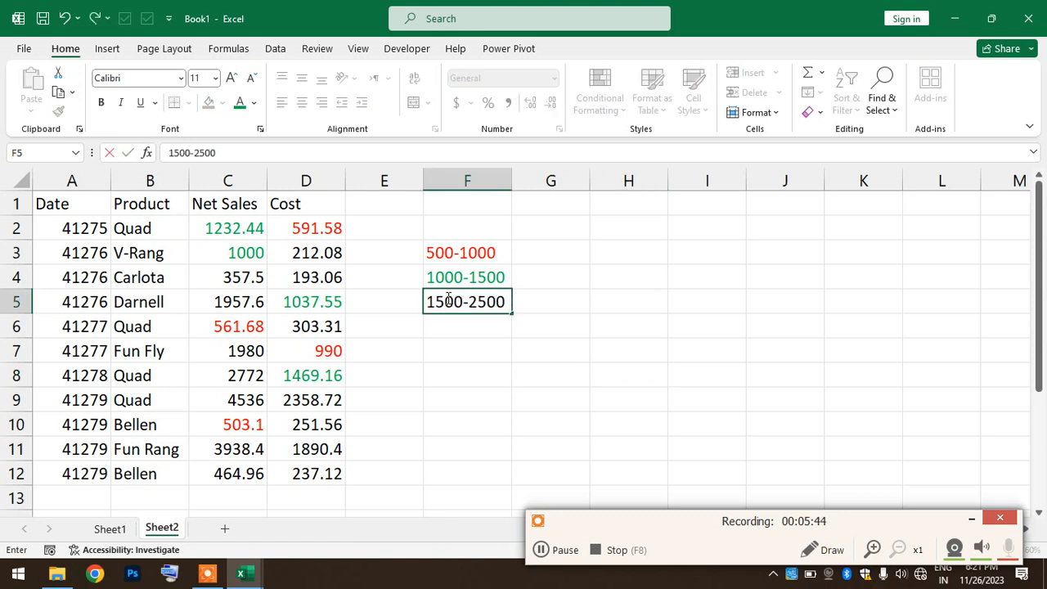
pyautogui.write('00')
pyautogui.click(455, 357)
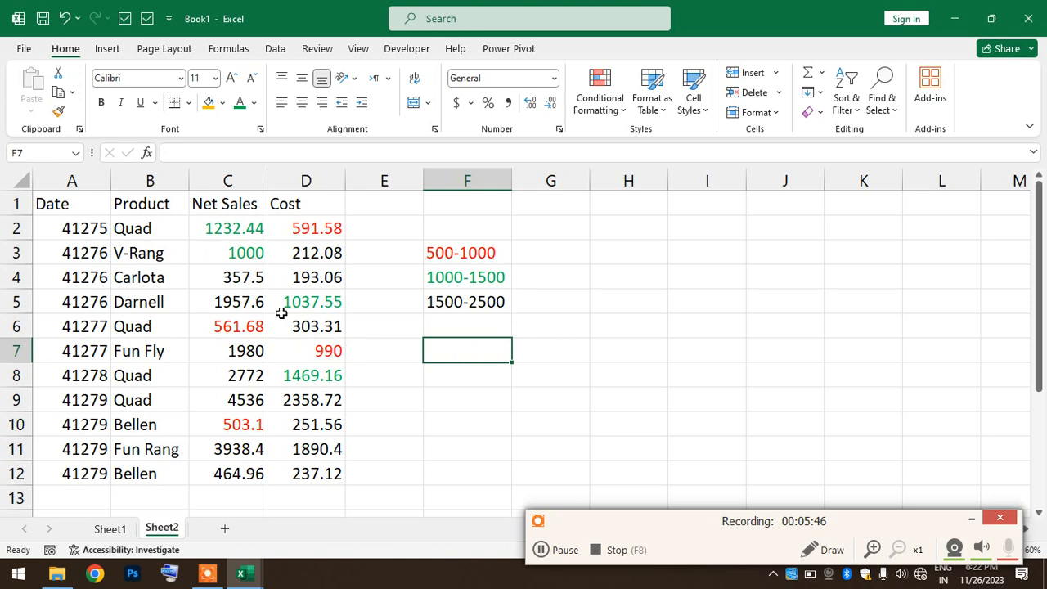
# - Give the 1500-2500 label in F5 a standard yellow cell fill
pyautogui.click(442, 302)
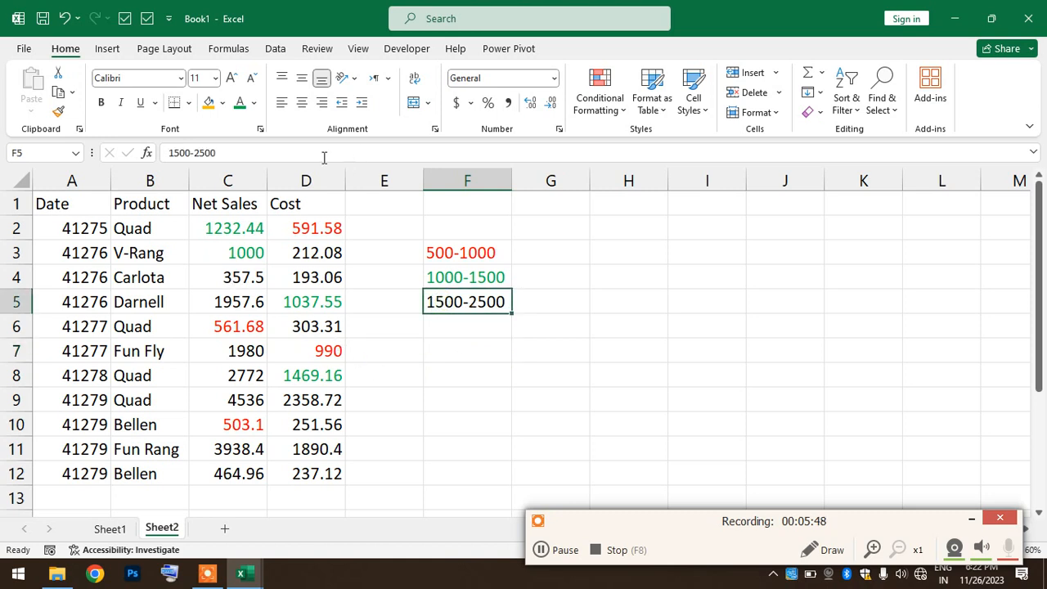
pyautogui.click(255, 103)
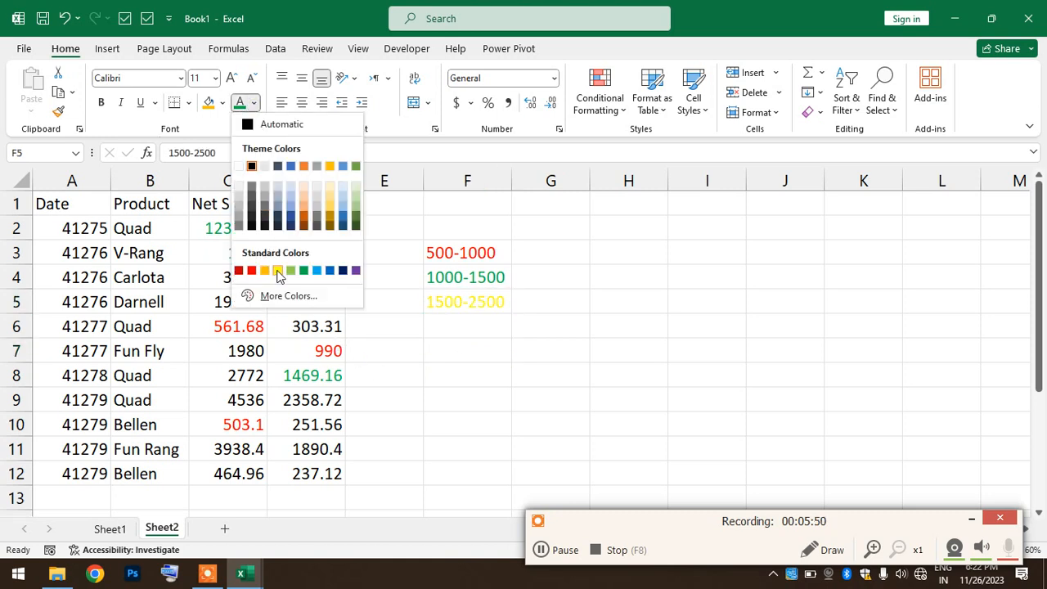
pyautogui.click(222, 105)
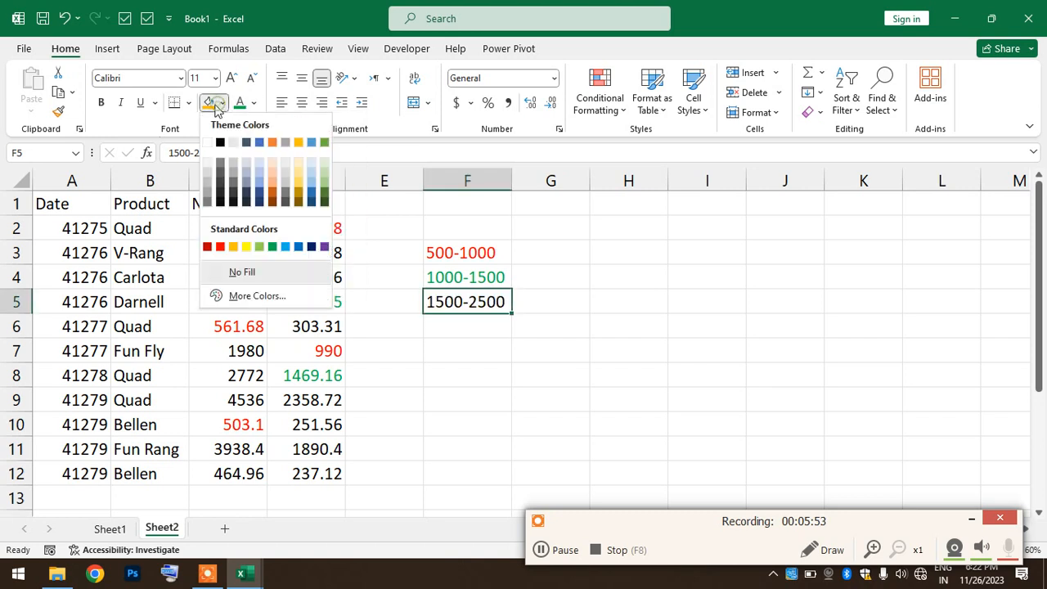
pyautogui.click(248, 248)
pyautogui.click(506, 369)
# - Start a Between highlight rule for C2:D12 with the limits 1500 and 2500
pyautogui.moveTo(220, 228); pyautogui.dragTo(321, 476)
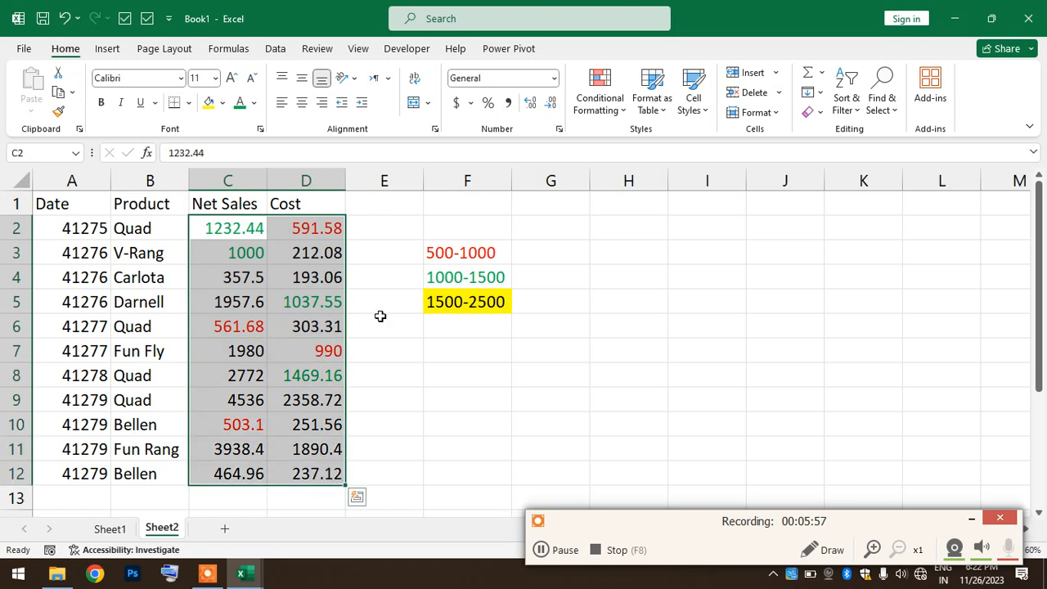
pyautogui.click(603, 102)
pyautogui.moveTo(646, 143)
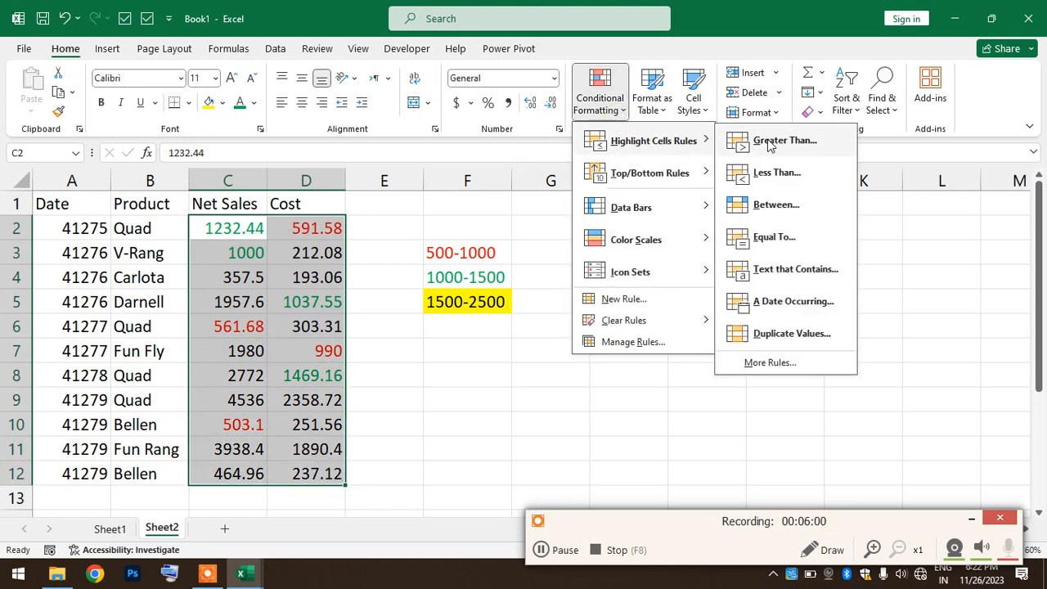
pyautogui.click(806, 211)
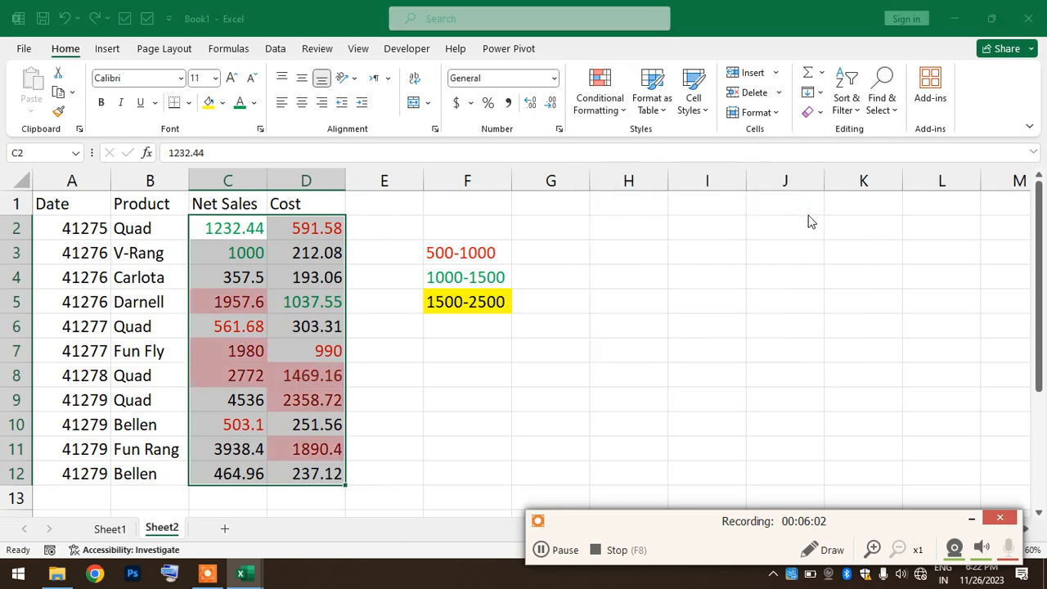
pyautogui.write('1500')
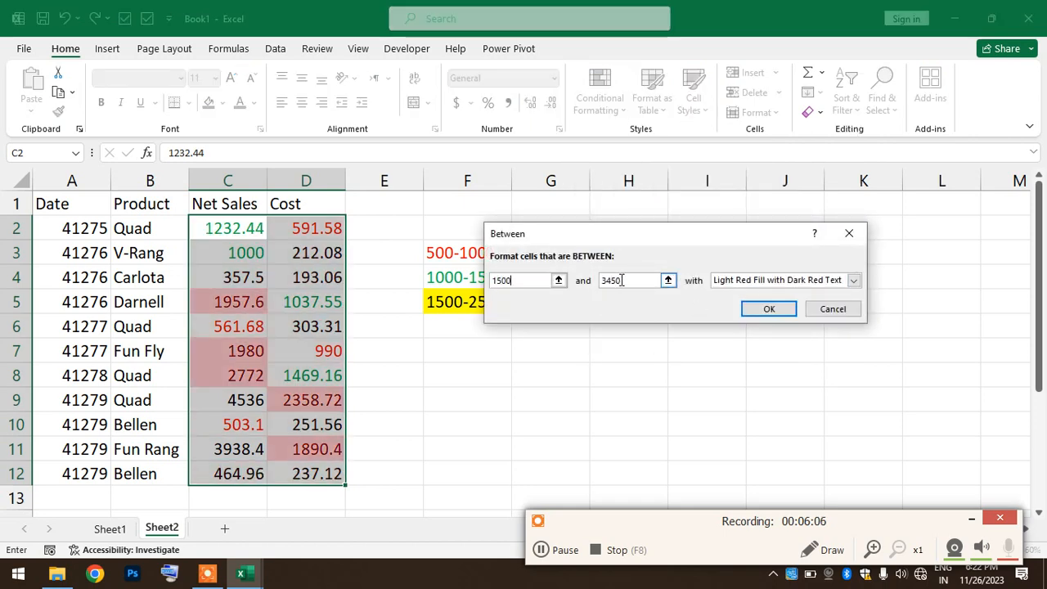
pyautogui.press('Tab')
pyautogui.write('2500')
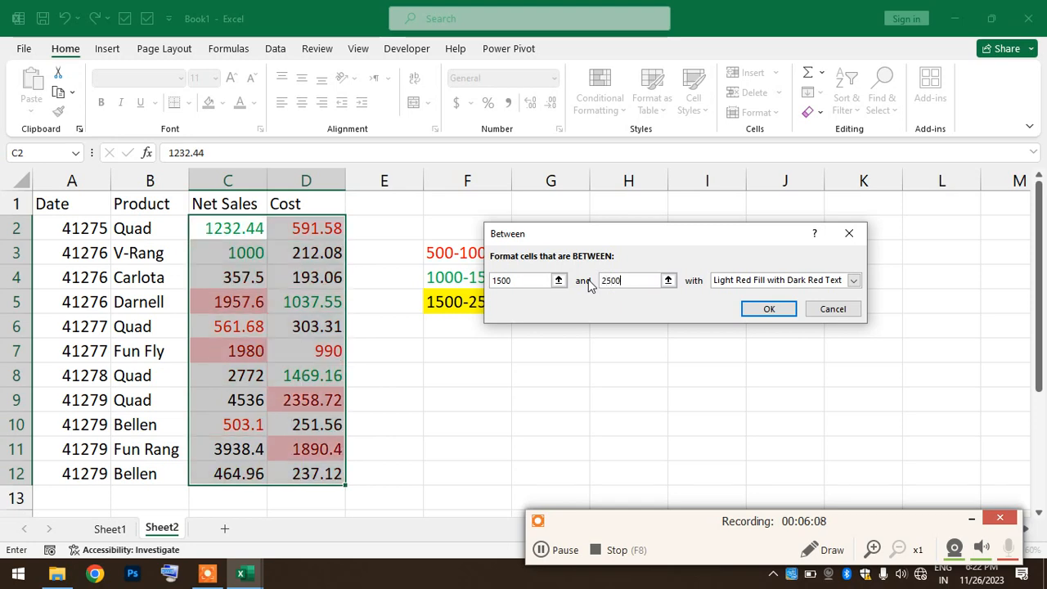
# - Give the 1500 to 2500 Between rule a custom format with a standard yellow fill and apply it
pyautogui.click(825, 281)
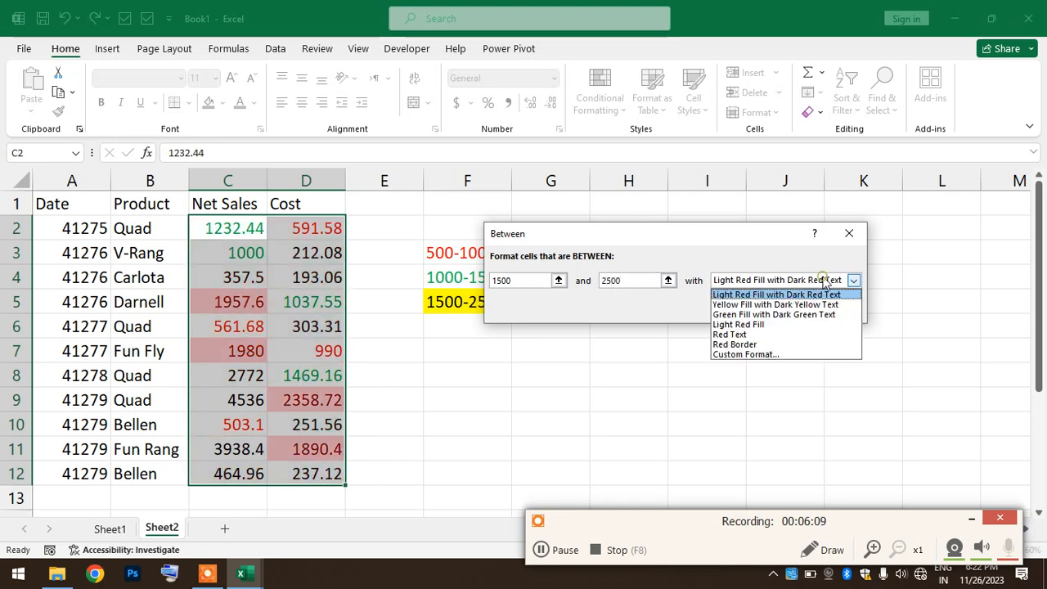
pyautogui.click(764, 355)
pyautogui.click(627, 86)
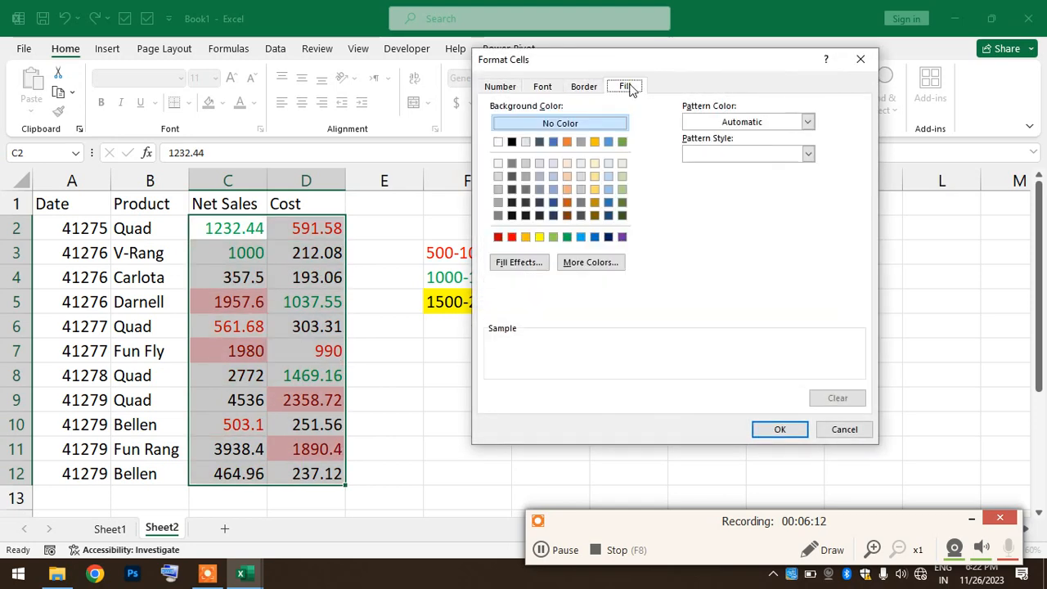
pyautogui.click(539, 236)
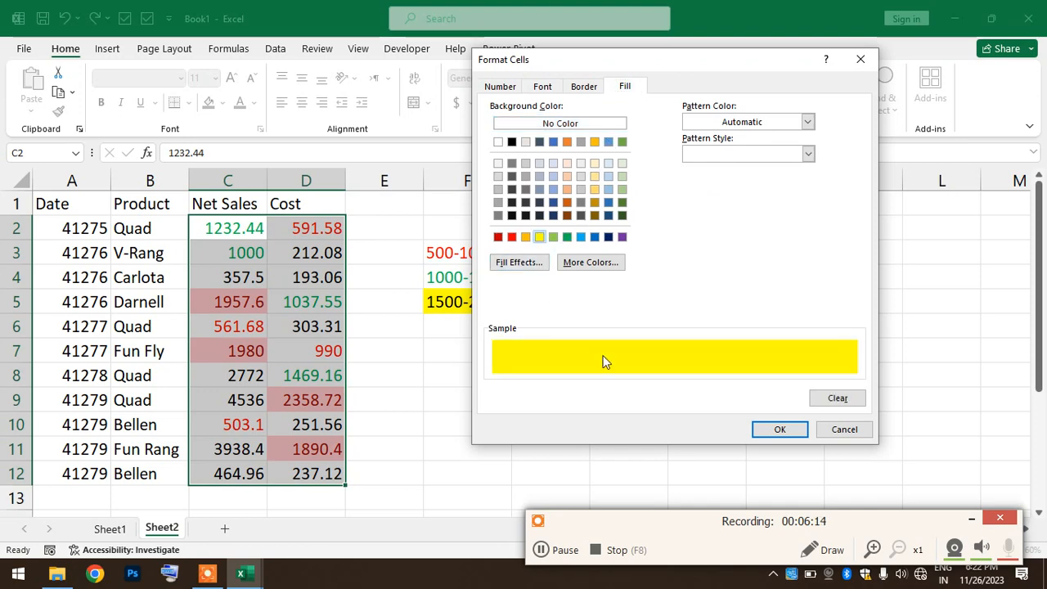
pyautogui.click(779, 429)
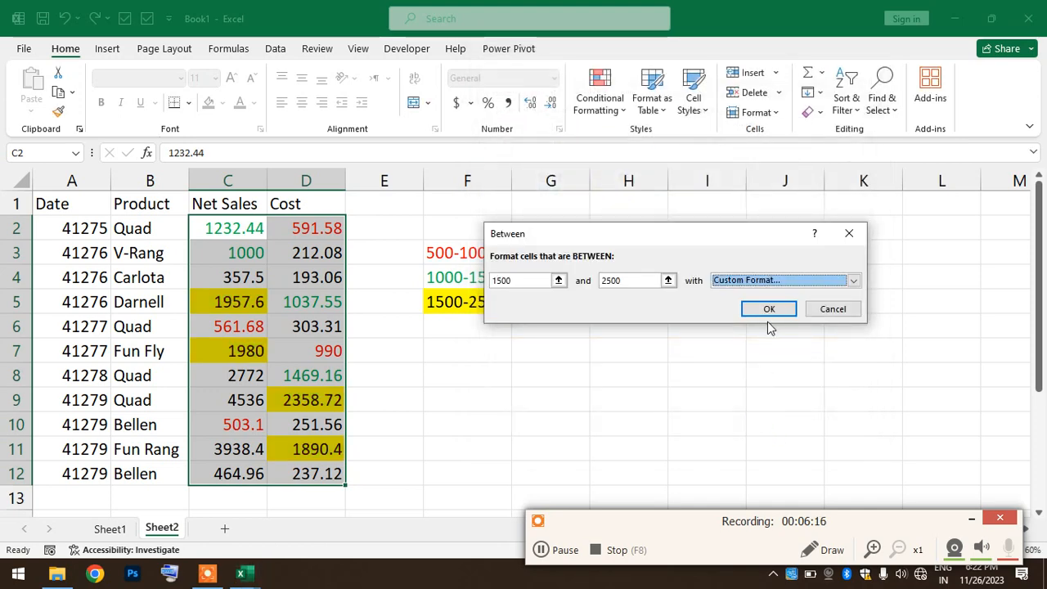
pyautogui.click(769, 310)
pyautogui.click(720, 374)
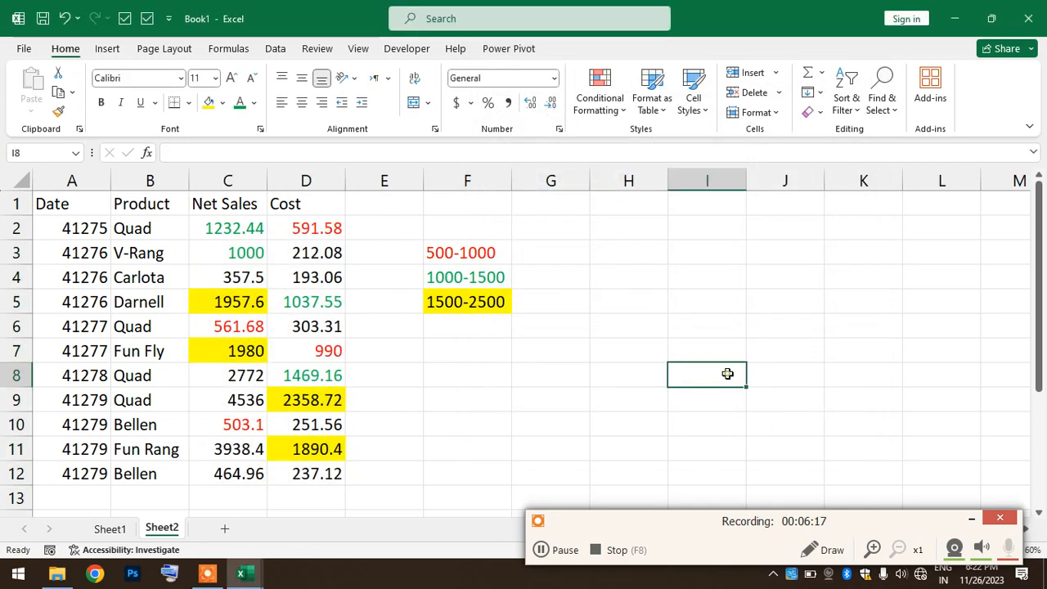
pyautogui.click(223, 304)
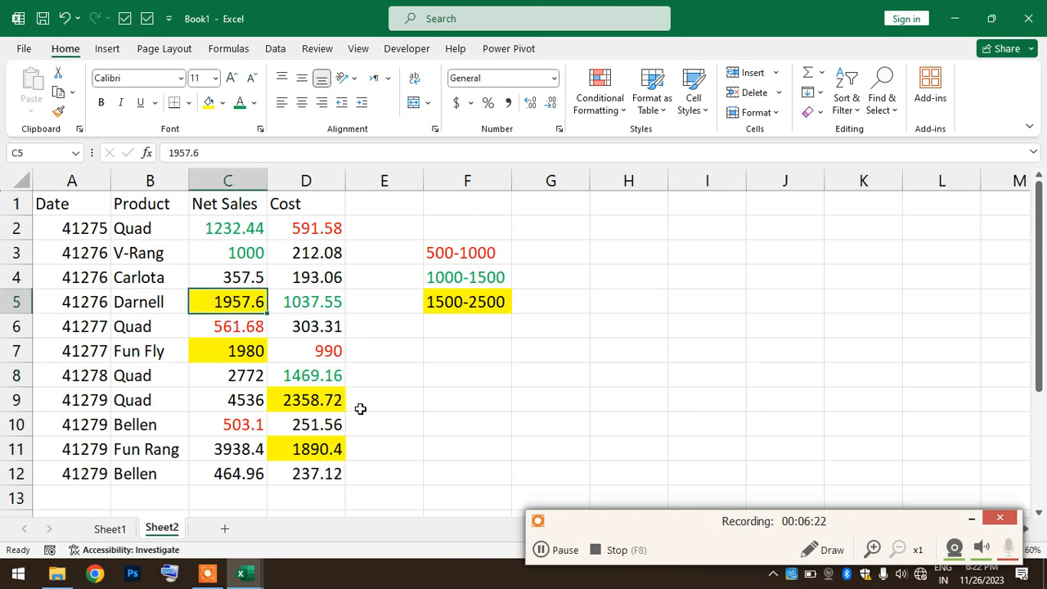
pyautogui.click(443, 385)
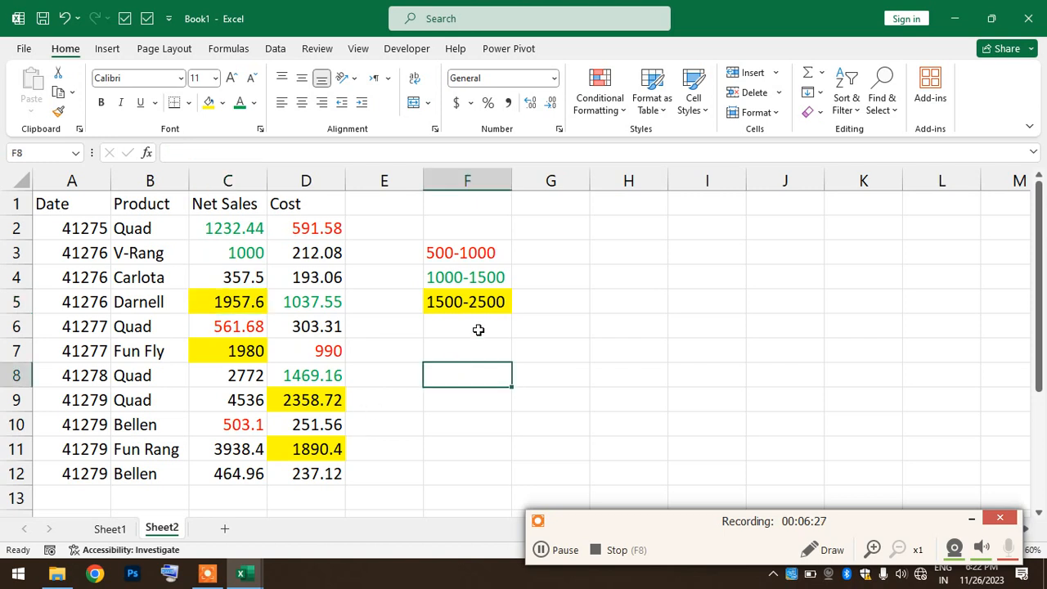
pyautogui.click(607, 115)
pyautogui.moveTo(647, 140)
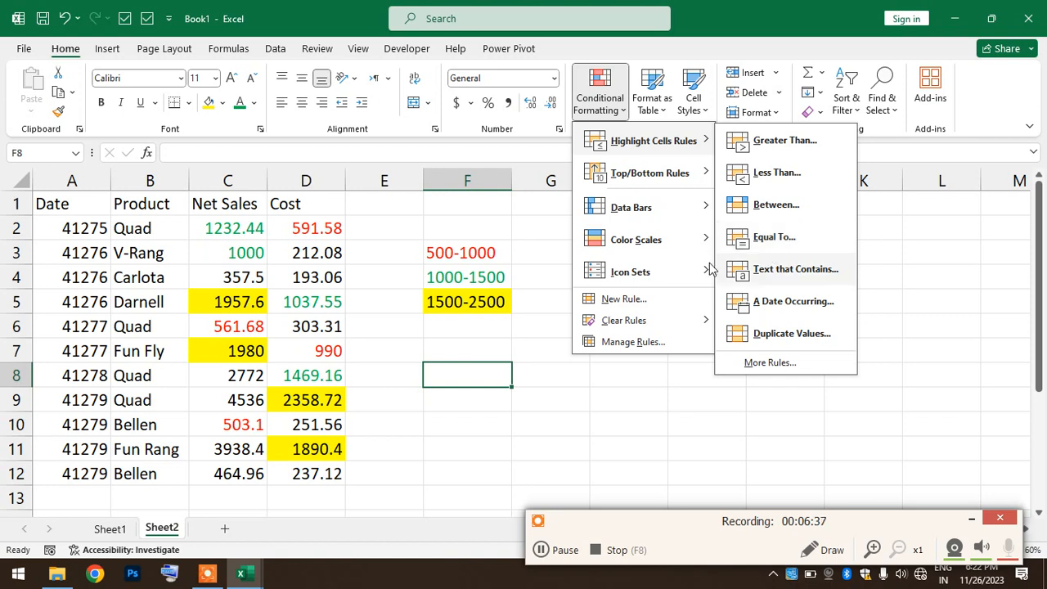
pyautogui.press('Escape')
pyautogui.press('Escape')
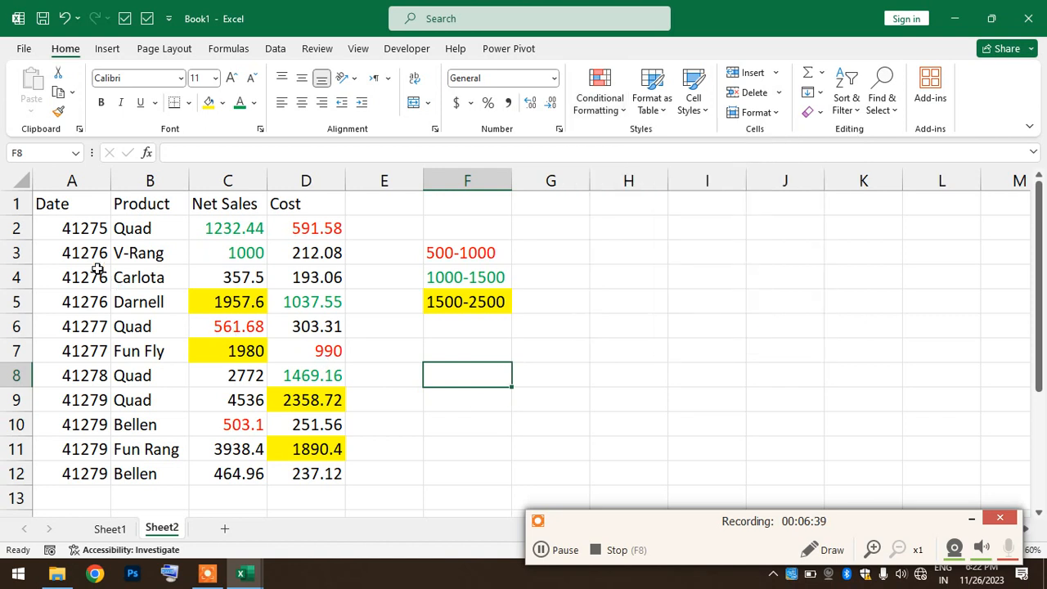
# - Copy the table A1:D12 on Sheet2 and add a new worksheet for it
pyautogui.moveTo(69, 204); pyautogui.dragTo(327, 467)
pyautogui.hotkey('ctrl', 'c')
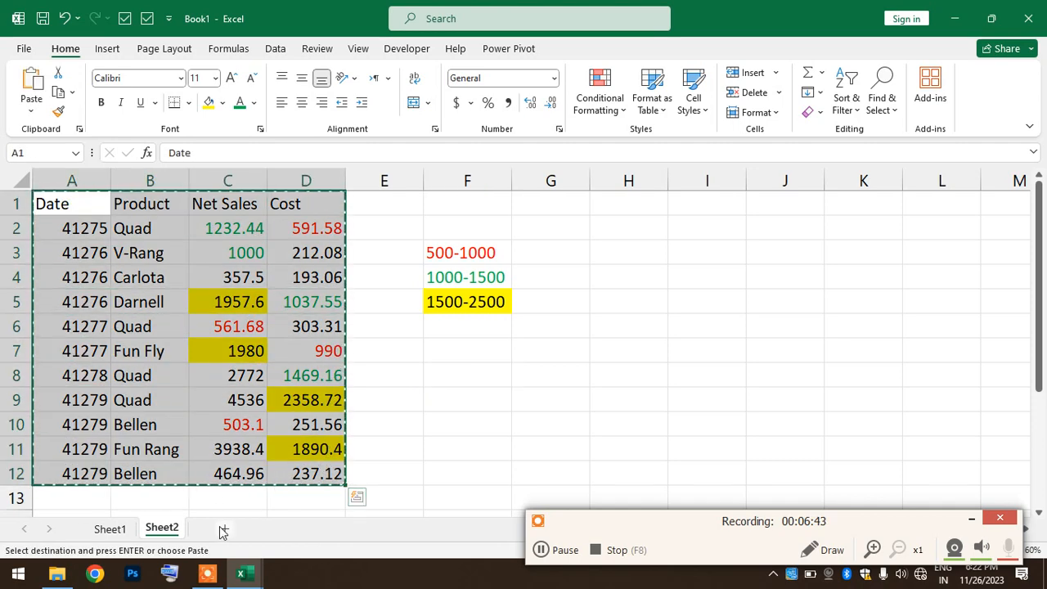
pyautogui.click(224, 529)
# - Paste the copied table at A1 of Sheet3 as Values & Number Formatting, without the conditional colours
pyautogui.hotkey('ctrl', 'v')
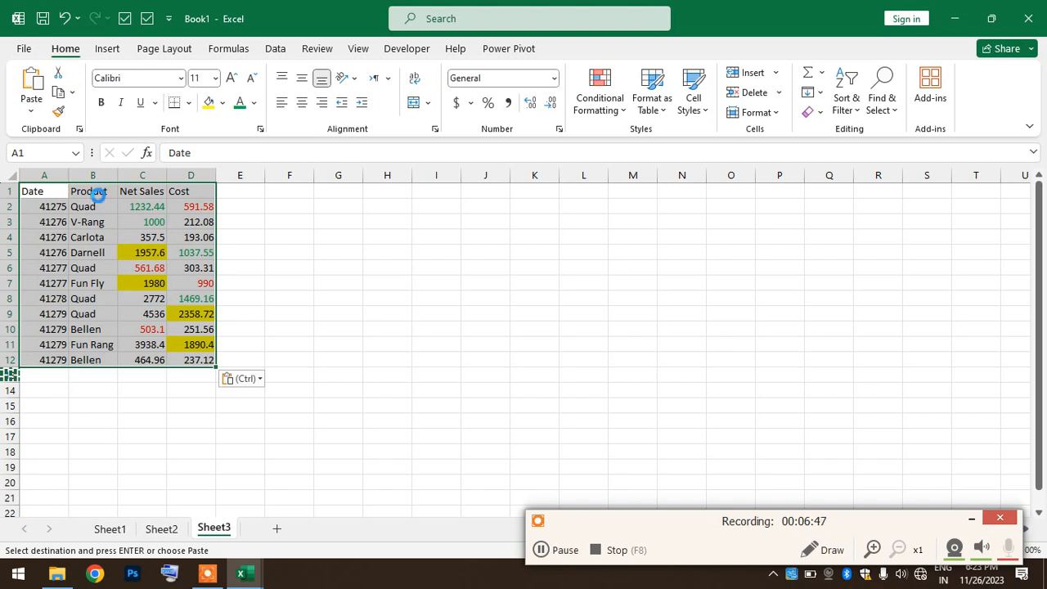
pyautogui.hotkey('ctrl', 'z')
pyautogui.scroll(5, 92, 201)
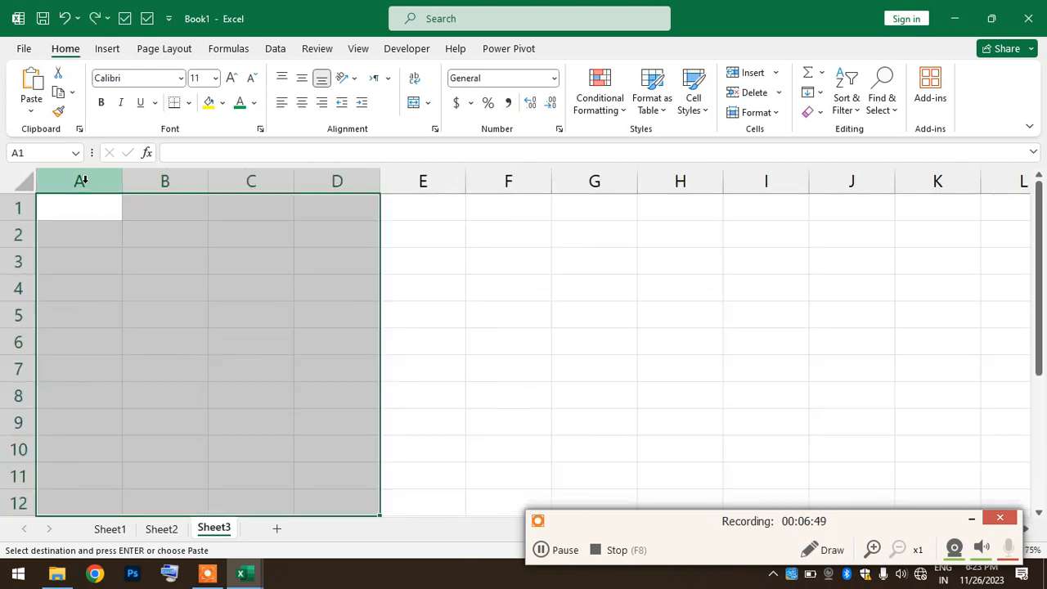
pyautogui.click(31, 112)
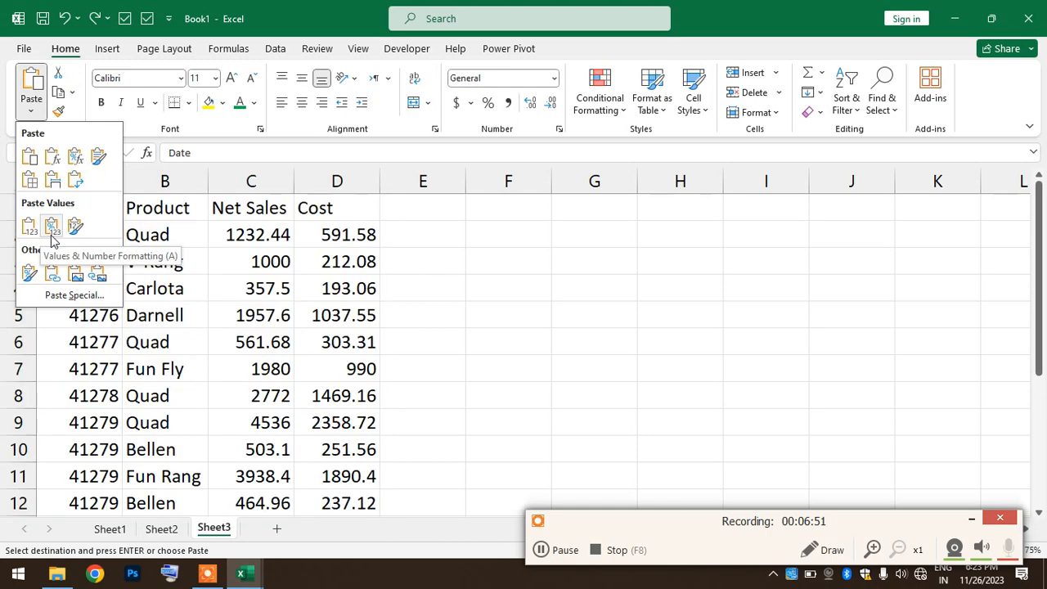
pyautogui.click(51, 228)
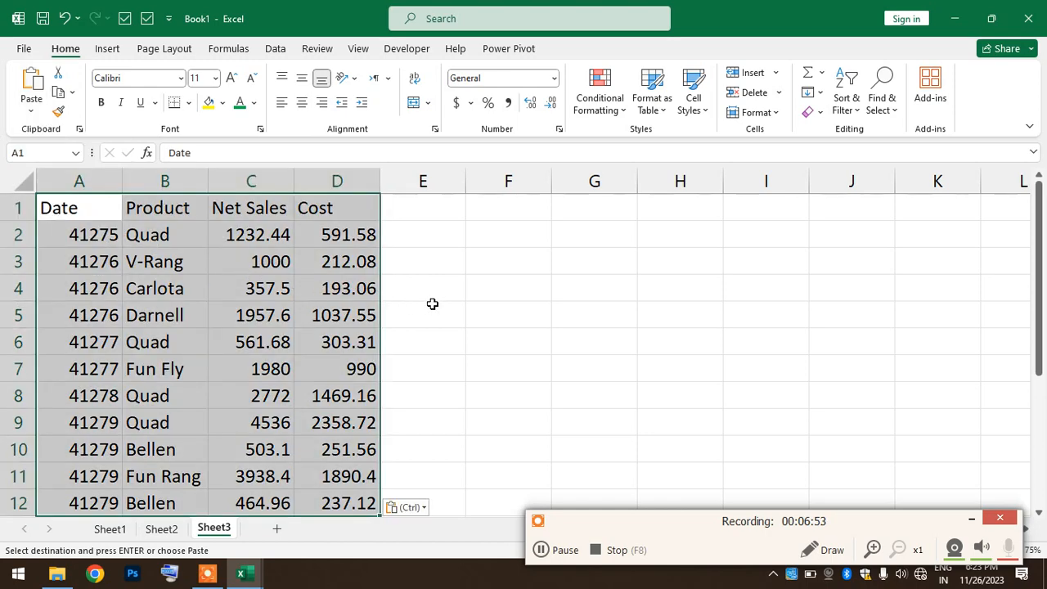
pyautogui.click(433, 303)
pyautogui.scroll(-2, 417, 328)
pyautogui.scroll(1, 422, 307)
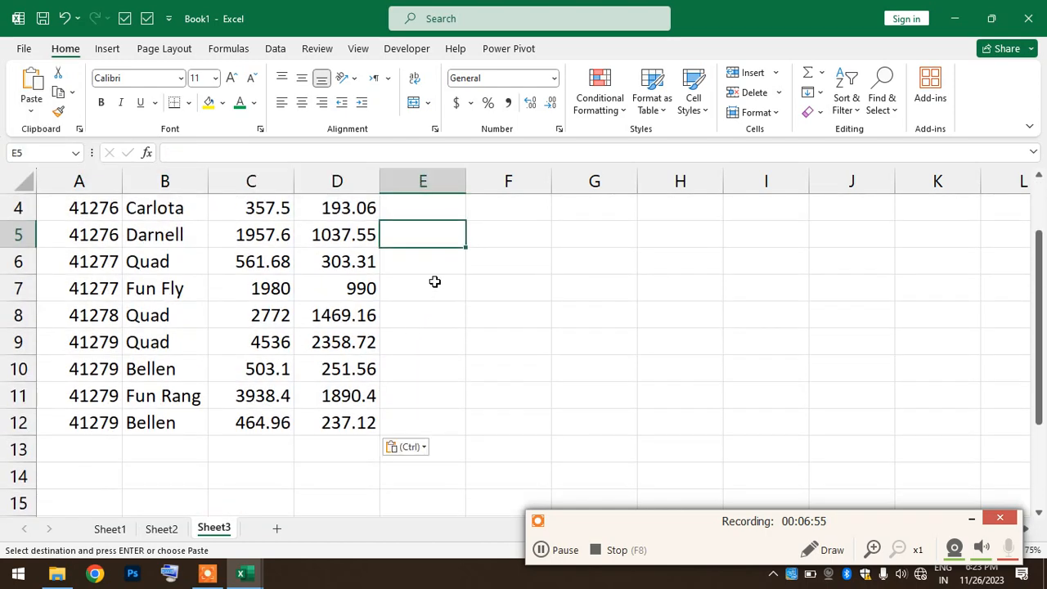
pyautogui.scroll(-1, 435, 281)
pyautogui.scroll(1, 435, 281)
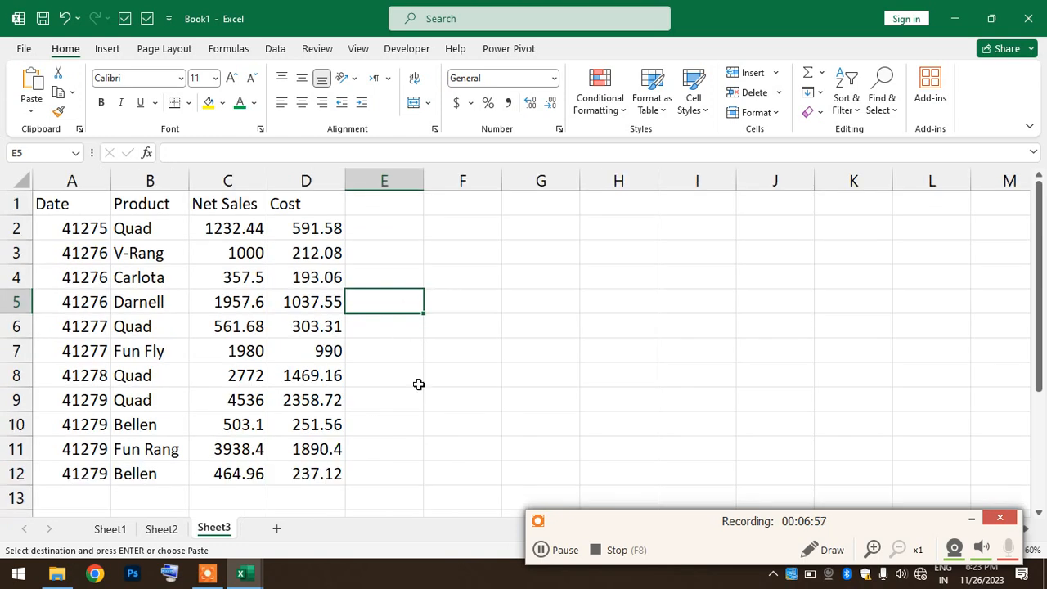
pyautogui.click(419, 383)
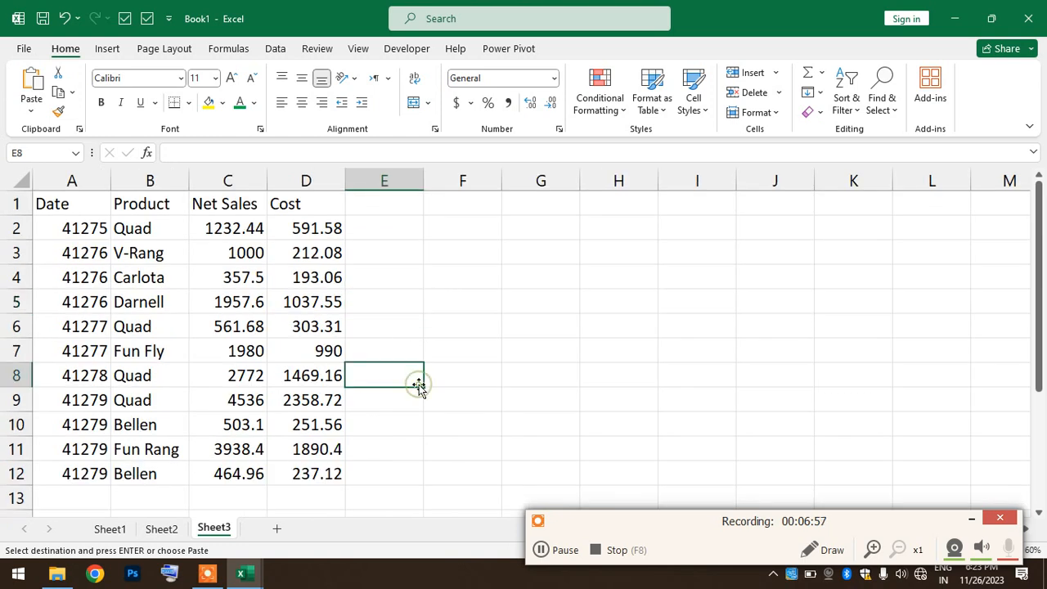
# - Enter the label EQUAL in F3 and the comparison value 1000 in G3
pyautogui.click(481, 251)
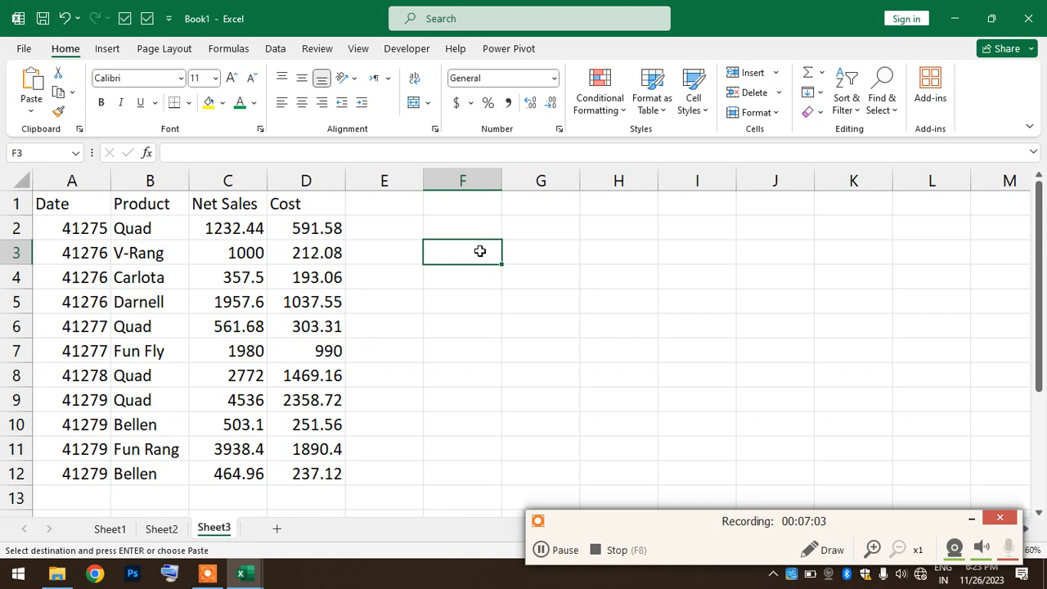
pyautogui.write('EQUAL')
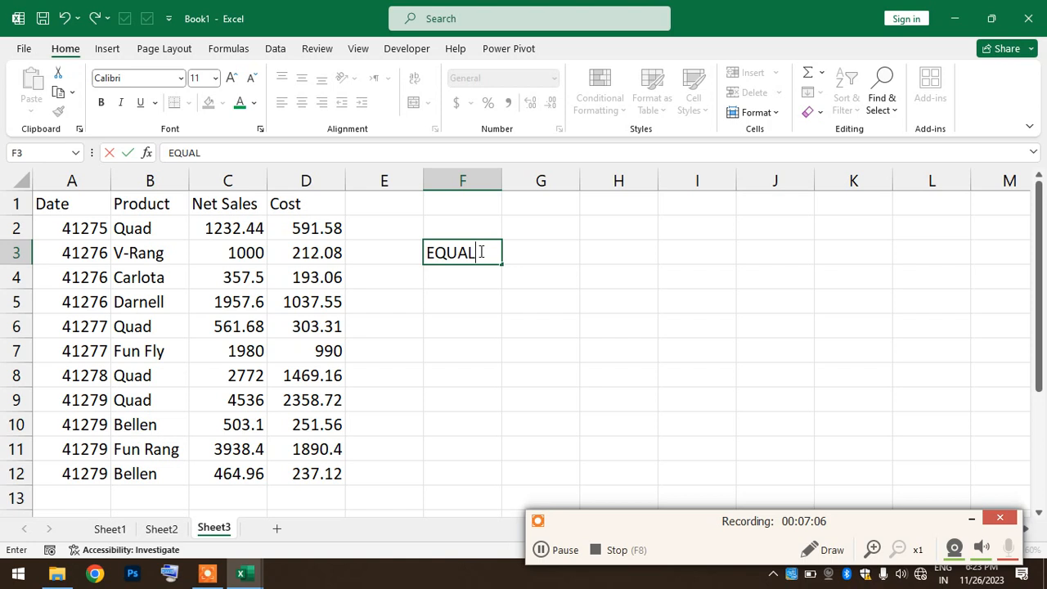
pyautogui.press('Return')
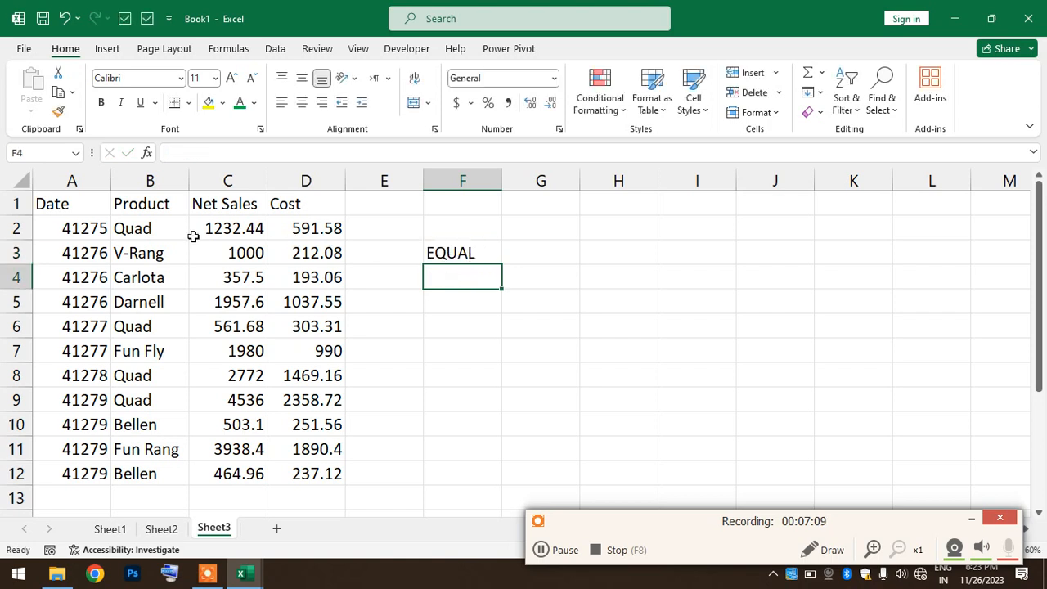
pyautogui.click(509, 259)
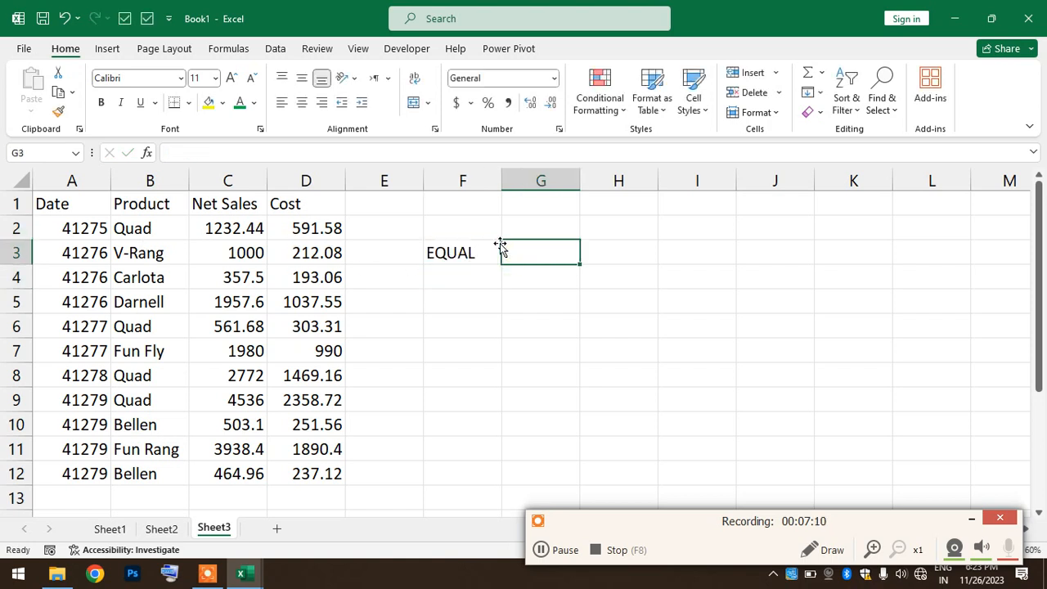
pyautogui.write('1000')
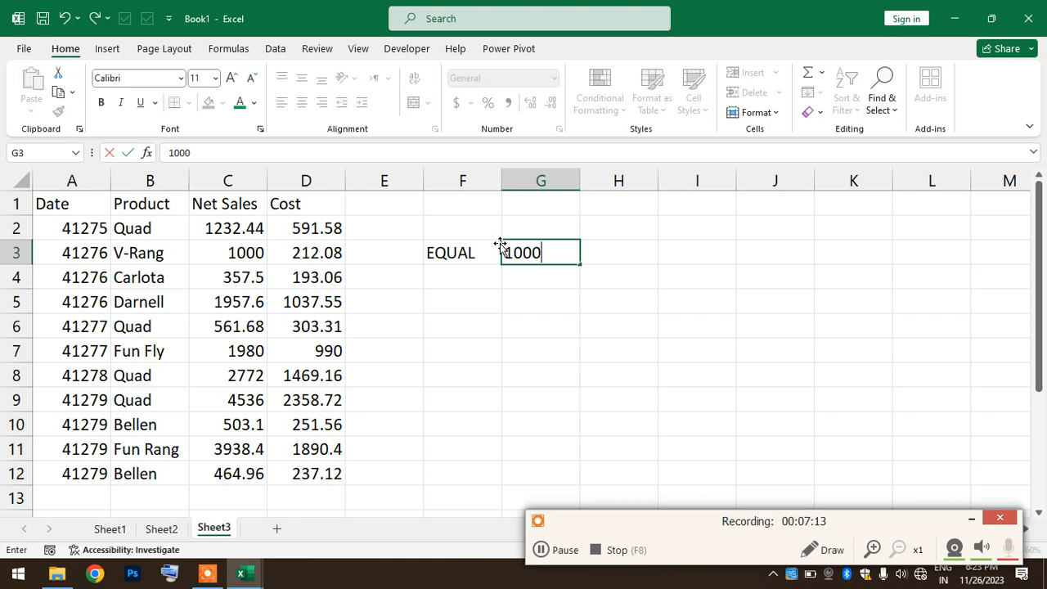
pyautogui.click(528, 306)
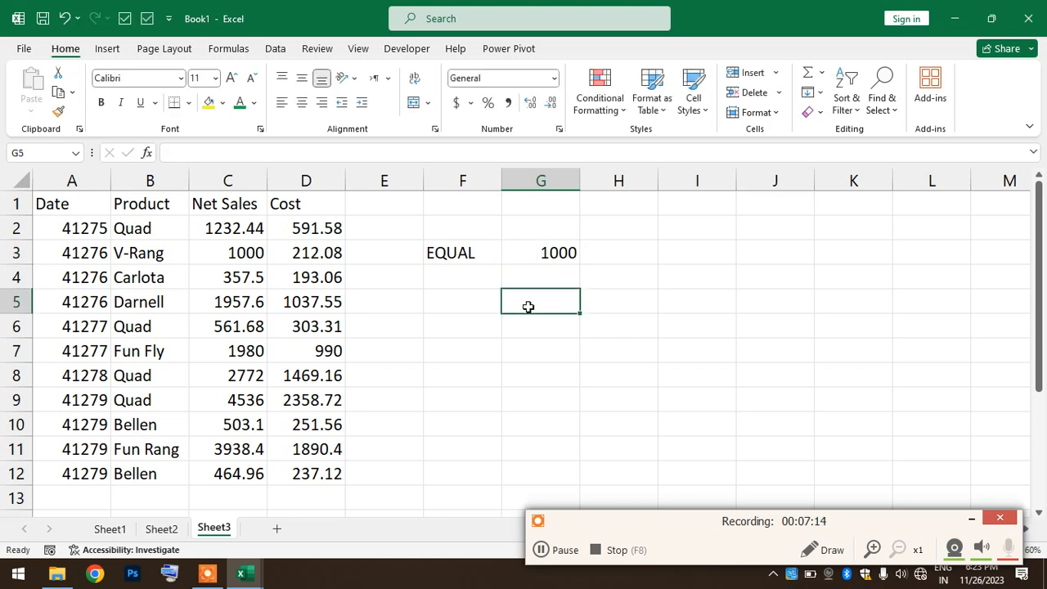
# - Start an Equal To highlight rule for A1:D12 with the value 1000
pyautogui.moveTo(77, 209); pyautogui.dragTo(327, 478)
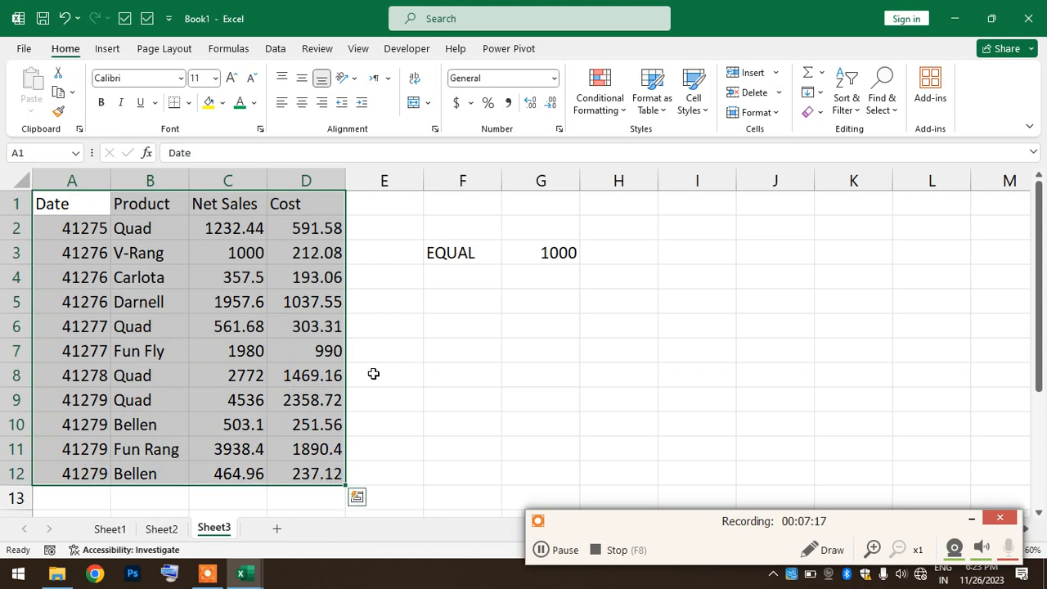
pyautogui.click(626, 111)
pyautogui.moveTo(638, 141)
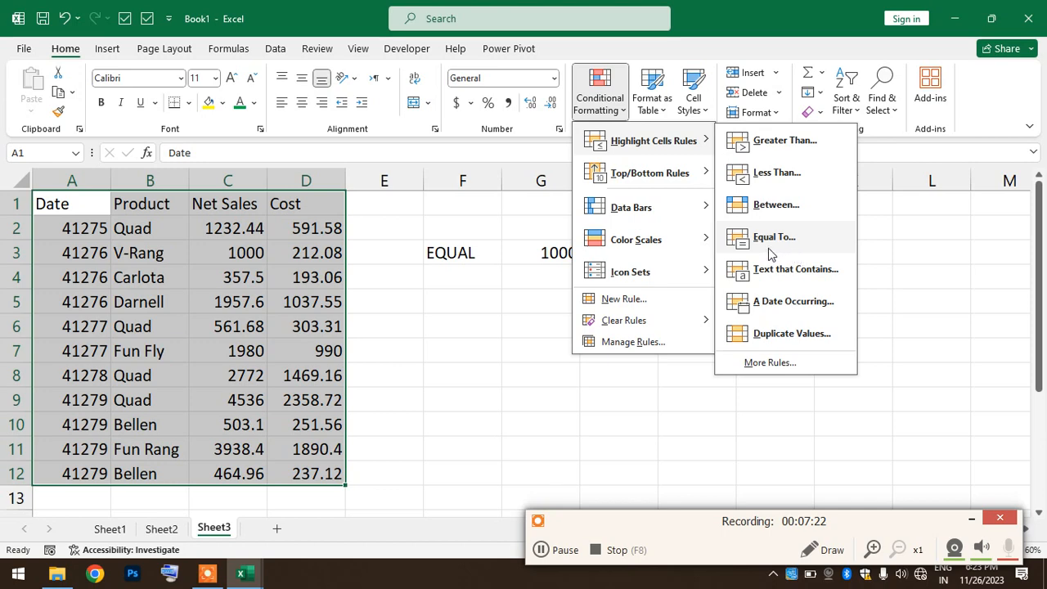
pyautogui.click(769, 242)
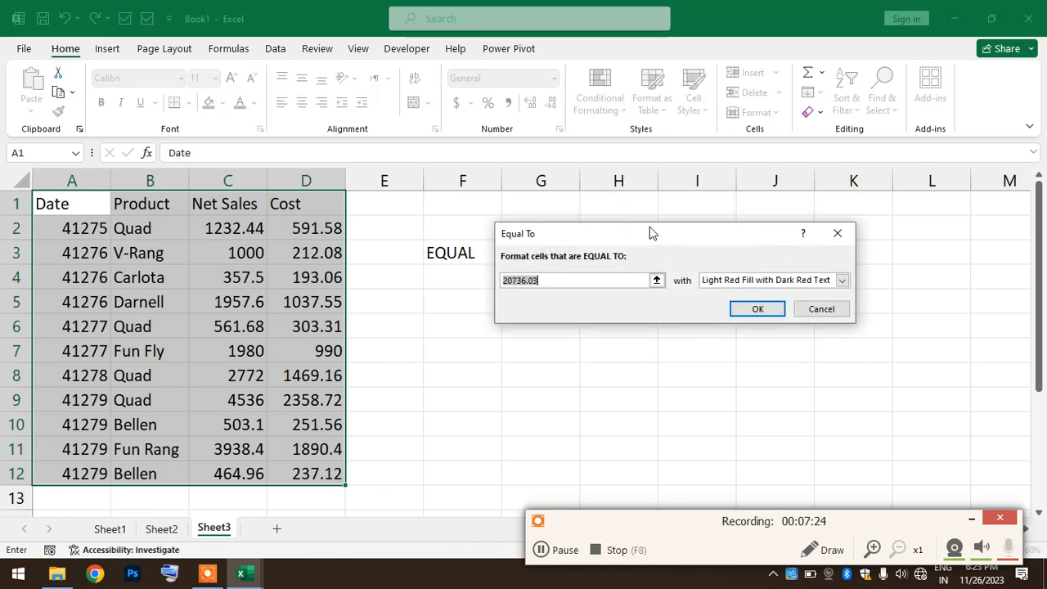
pyautogui.moveTo(650, 233); pyautogui.dragTo(800, 157)
pyautogui.write('100')
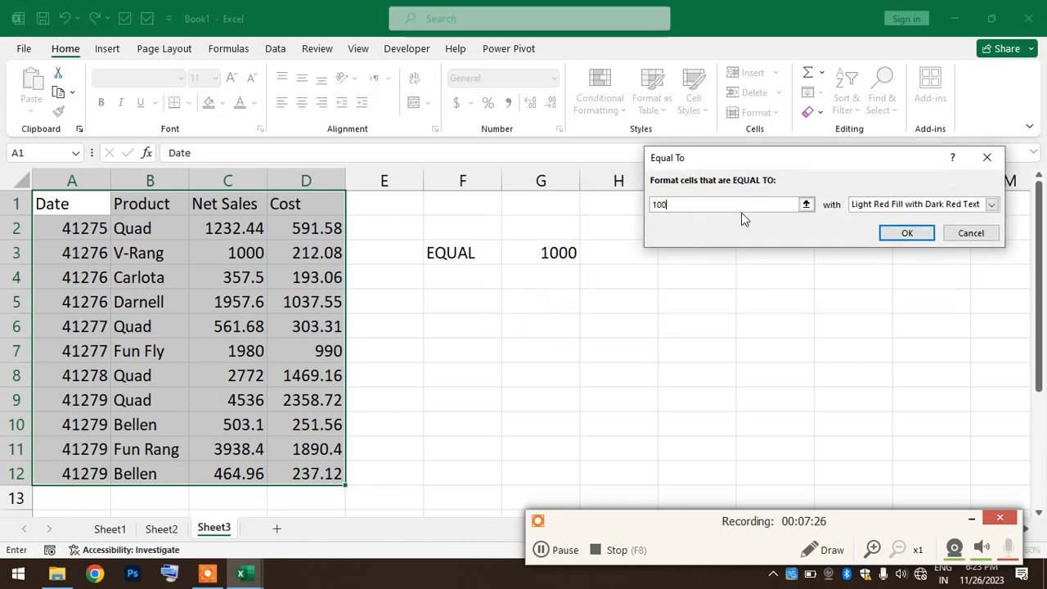
pyautogui.write('0')
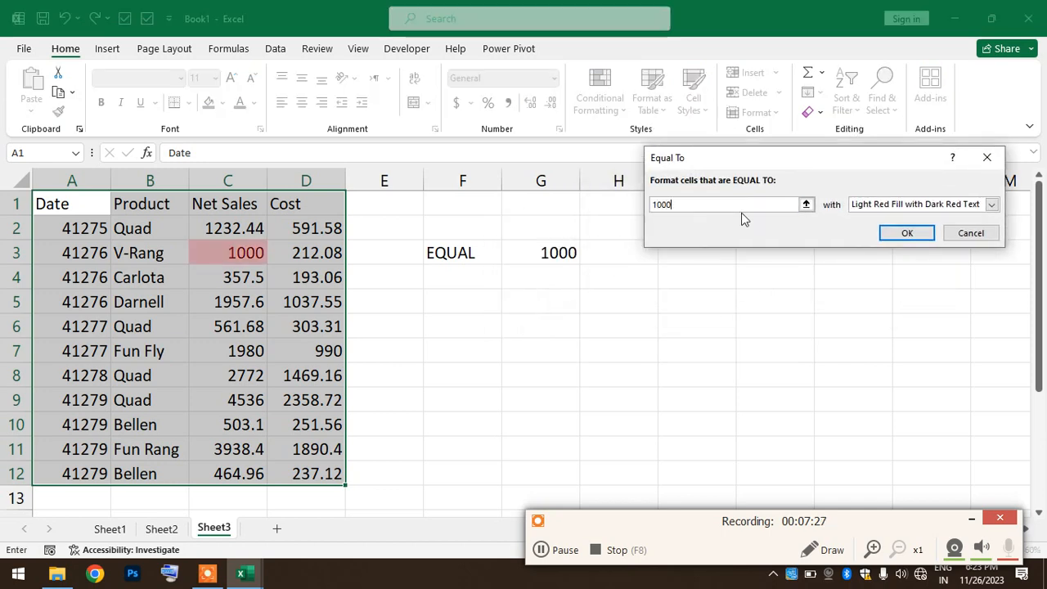
# - Give the Equal To 1000 rule a custom format with a standard orange-gold fill and apply it
pyautogui.click(929, 203)
pyautogui.click(887, 280)
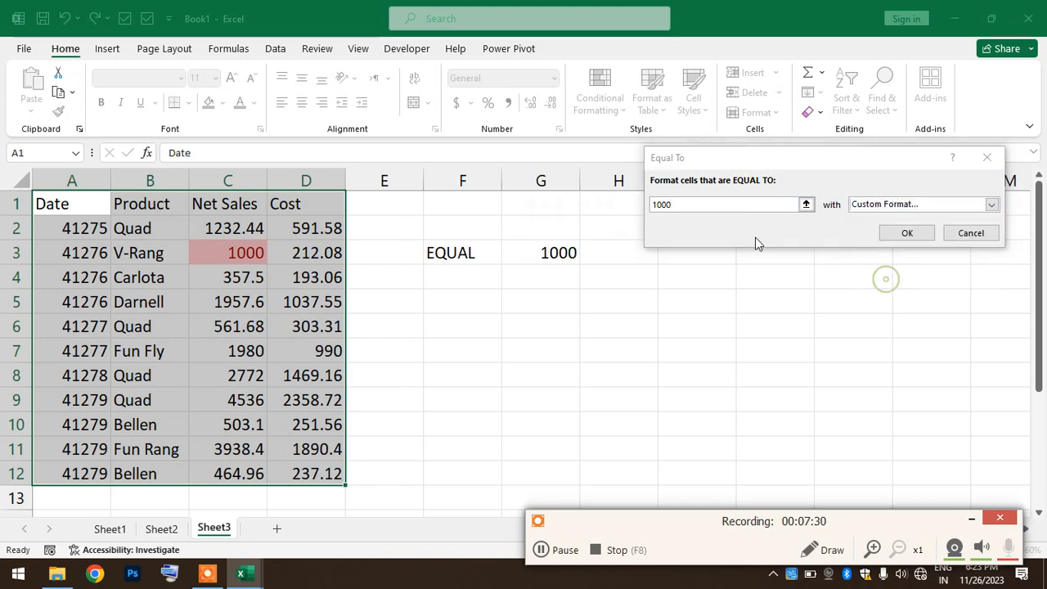
pyautogui.click(525, 237)
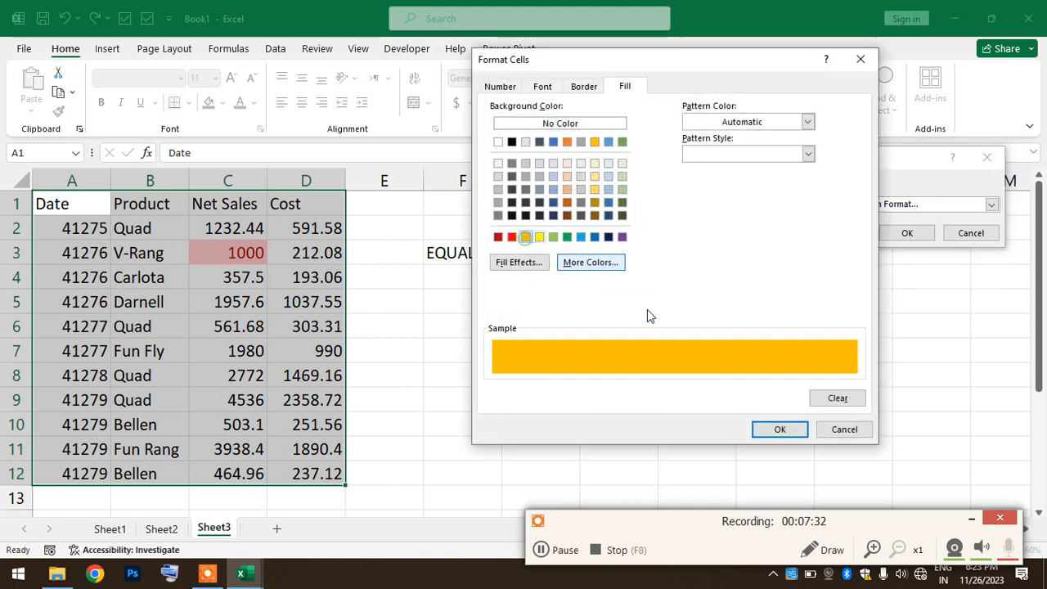
pyautogui.click(775, 430)
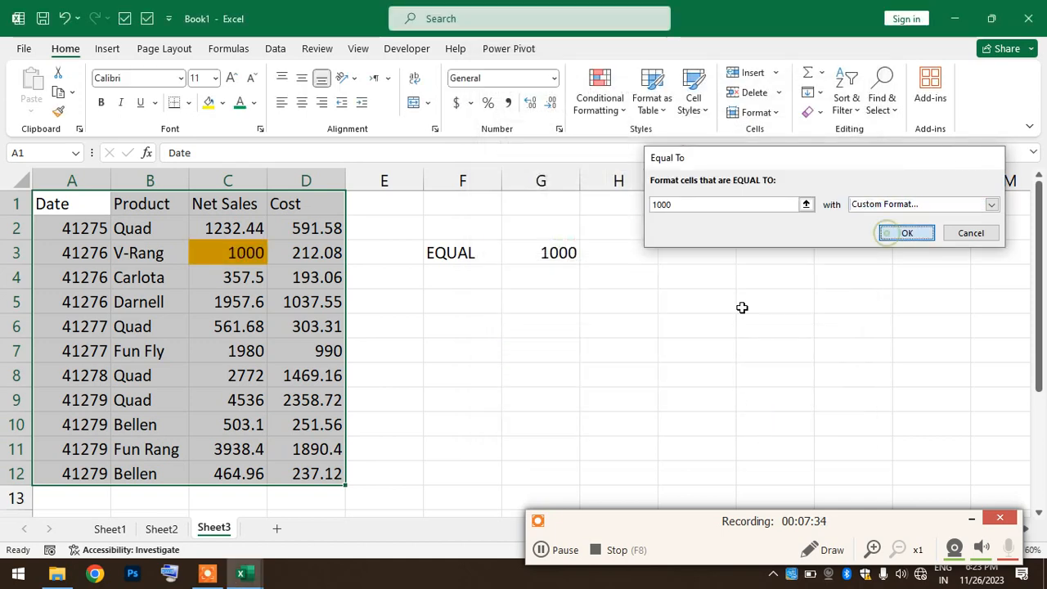
pyautogui.click(735, 306)
pyautogui.click(229, 254)
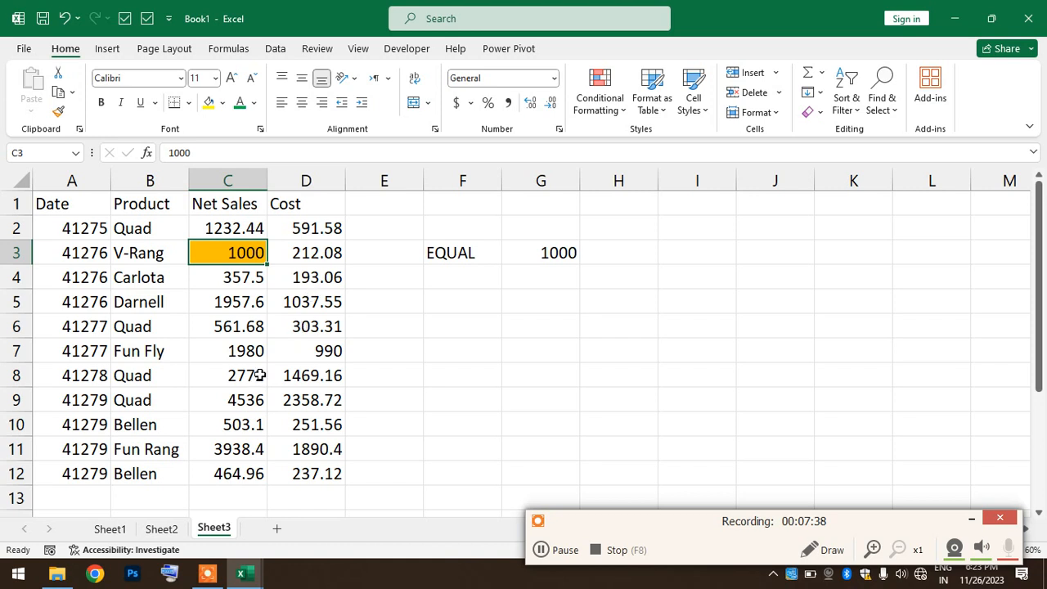
# - Replace the Cost value in D6 with the formula =500+500 and check it against the comparison value in G3
pyautogui.click(311, 326)
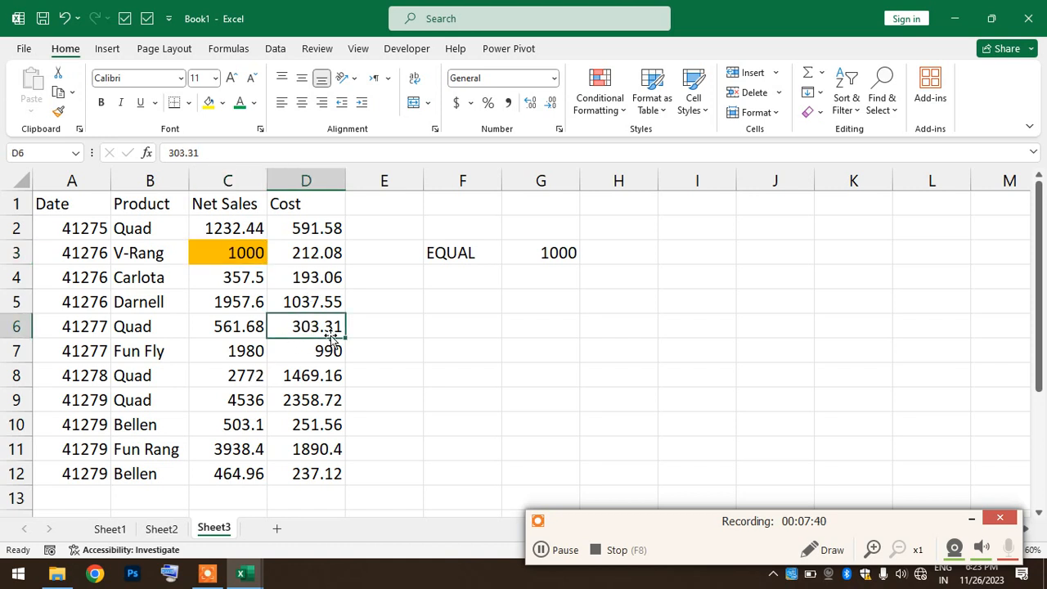
pyautogui.write('=')
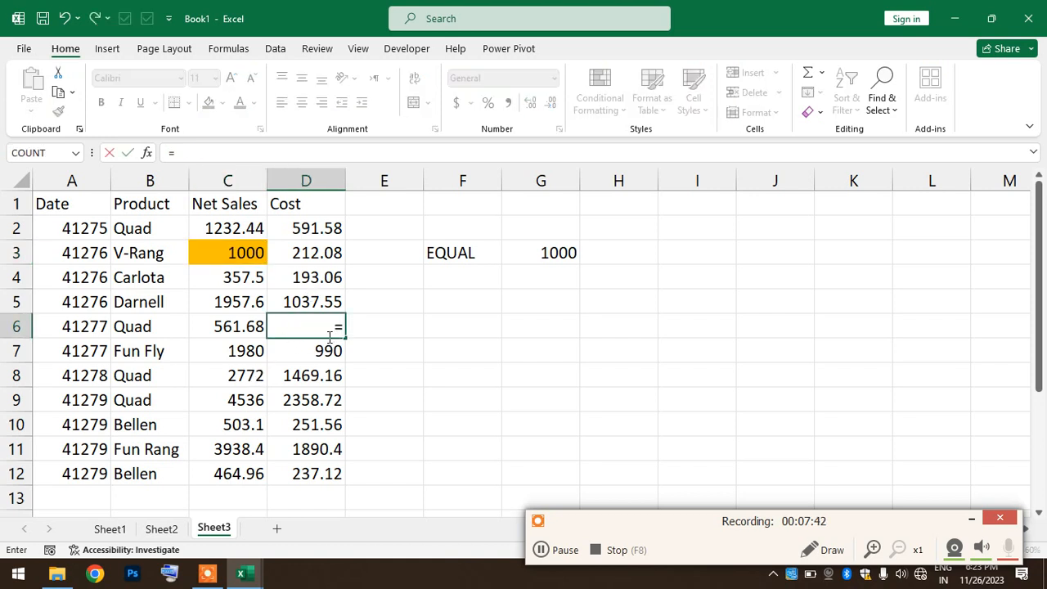
pyautogui.write('500')
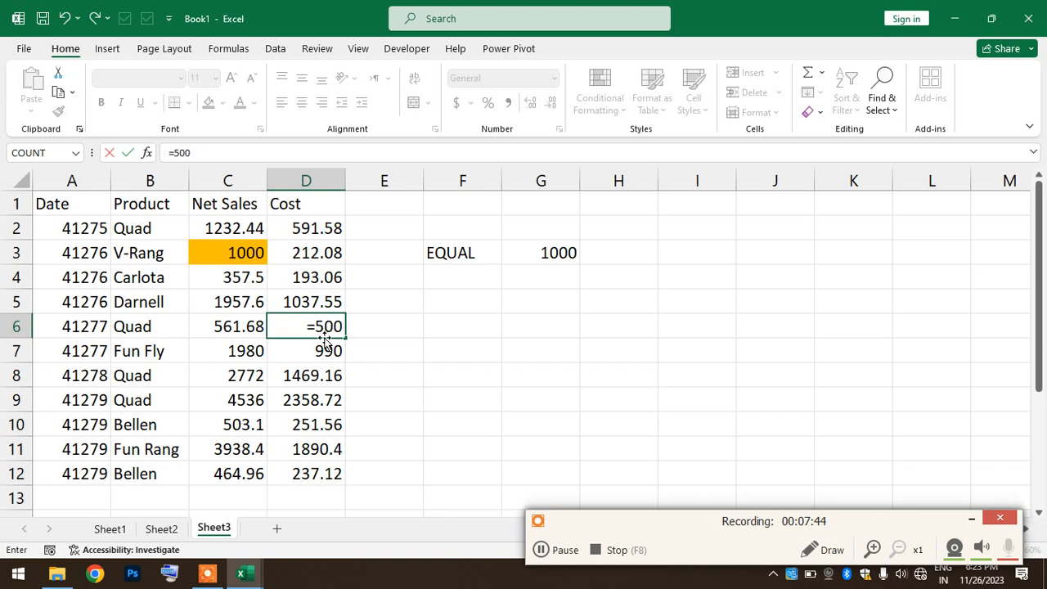
pyautogui.write('+500')
pyautogui.press('Return')
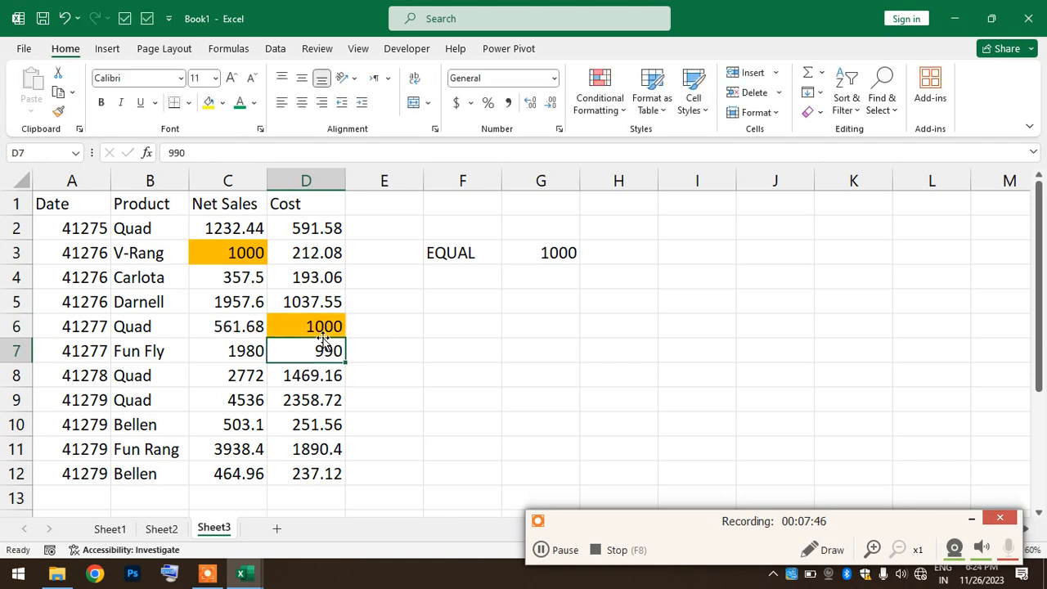
pyautogui.click(324, 326)
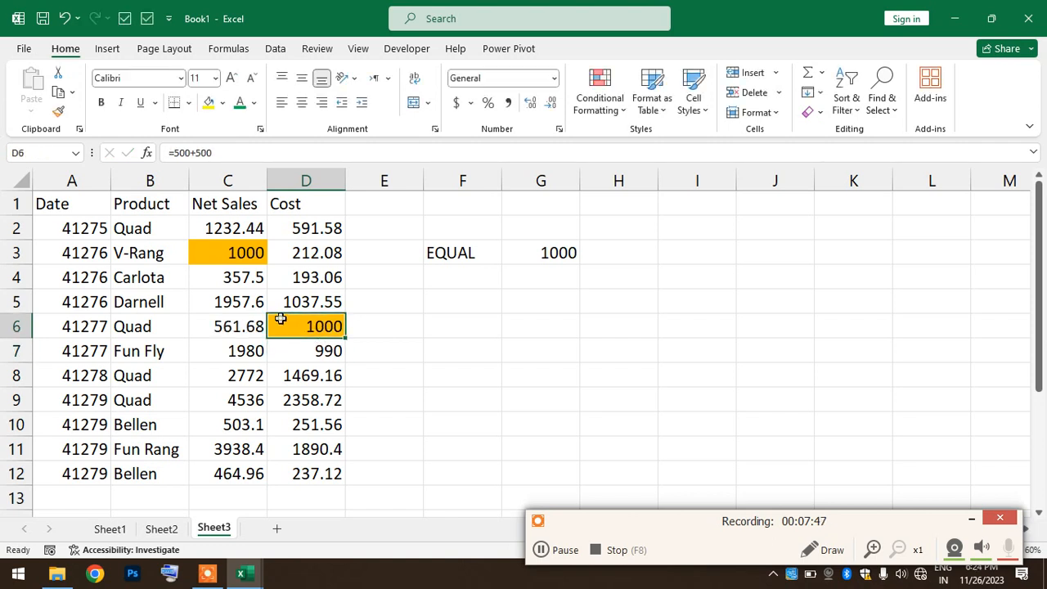
pyautogui.click(218, 153)
pyautogui.moveTo(217, 153); pyautogui.dragTo(168, 153)
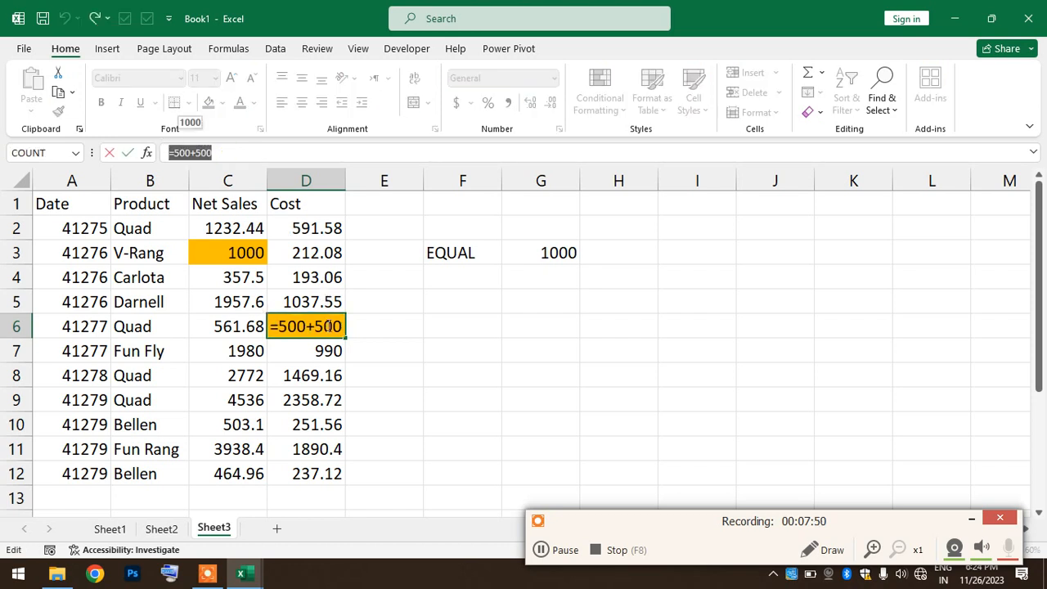
pyautogui.press('Return')
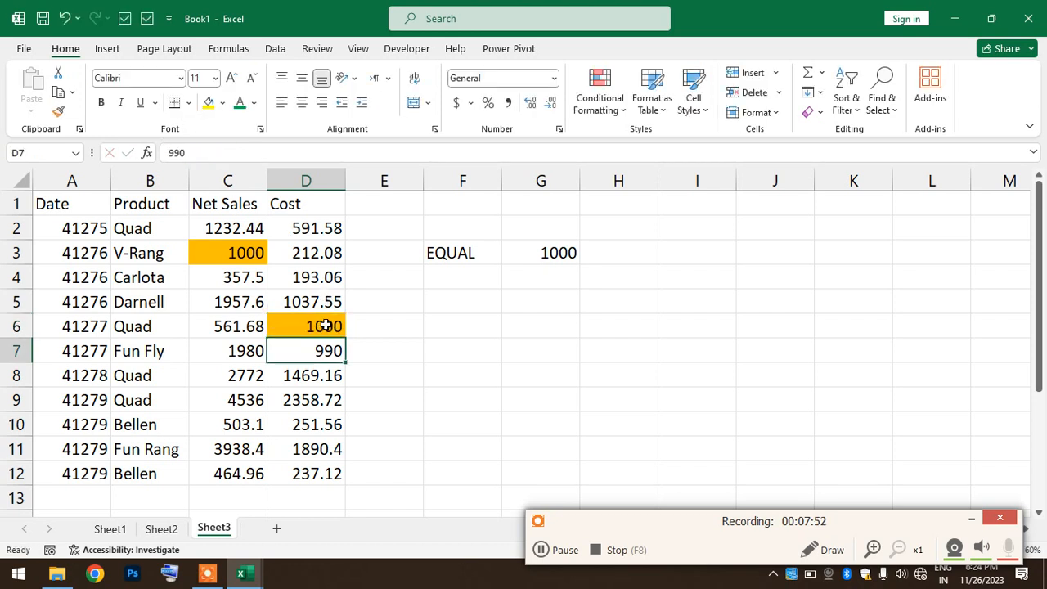
pyautogui.click(542, 252)
pyautogui.click(335, 325)
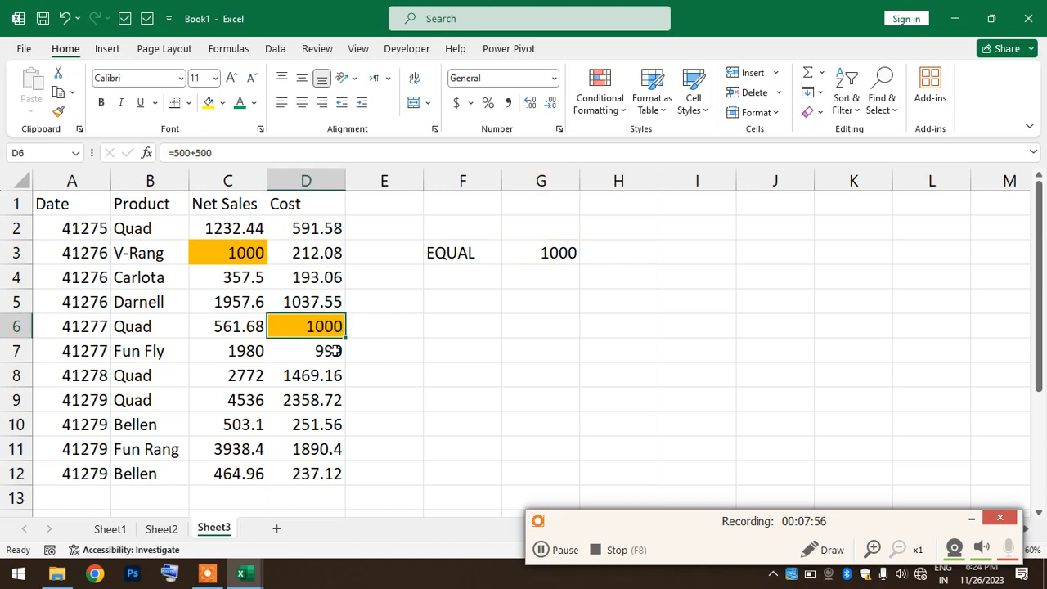
# - Set the Net Sales value in C9 and the Cost value in D10 to 500 each
pyautogui.click(245, 399)
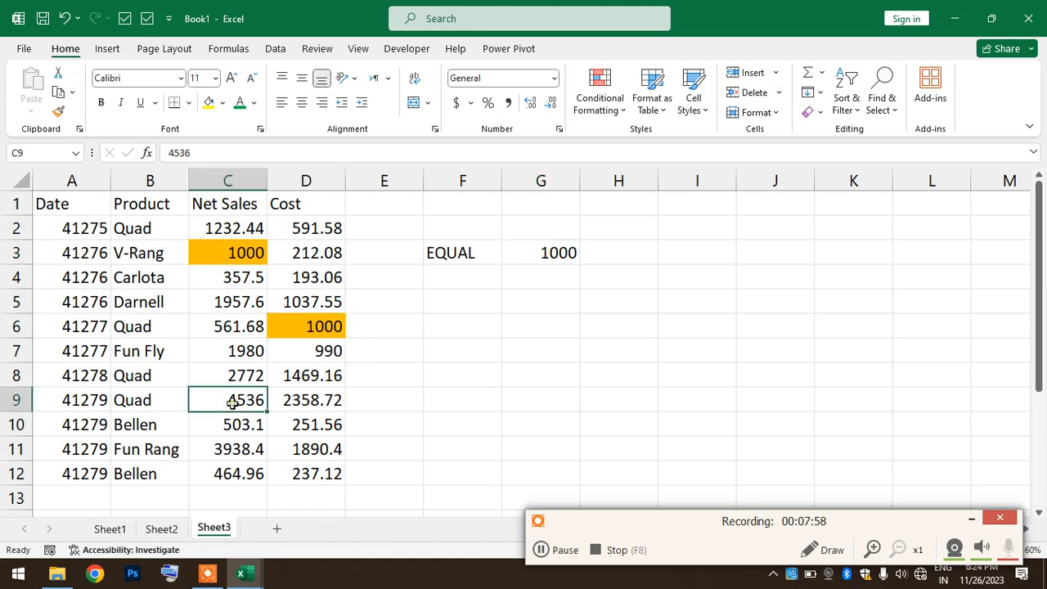
pyautogui.write('500')
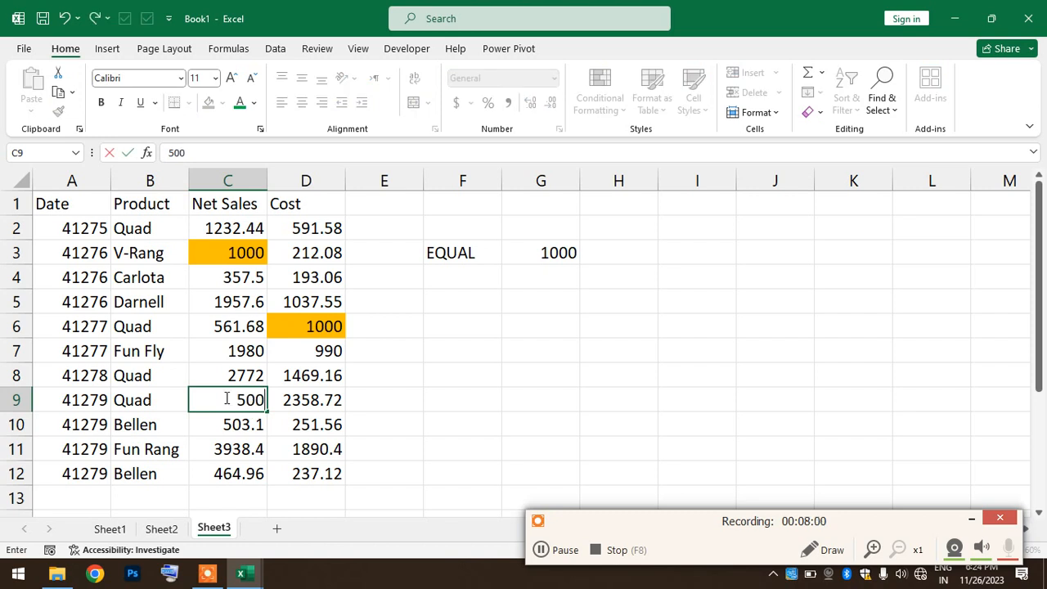
pyautogui.click(298, 434)
pyautogui.write('5')
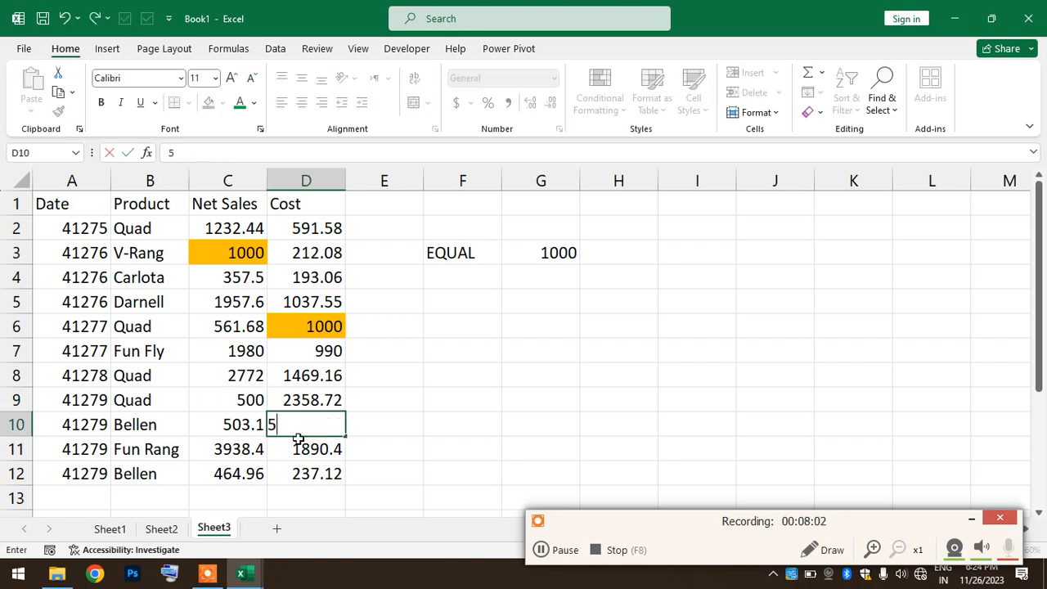
pyautogui.write('00')
pyautogui.click(314, 497)
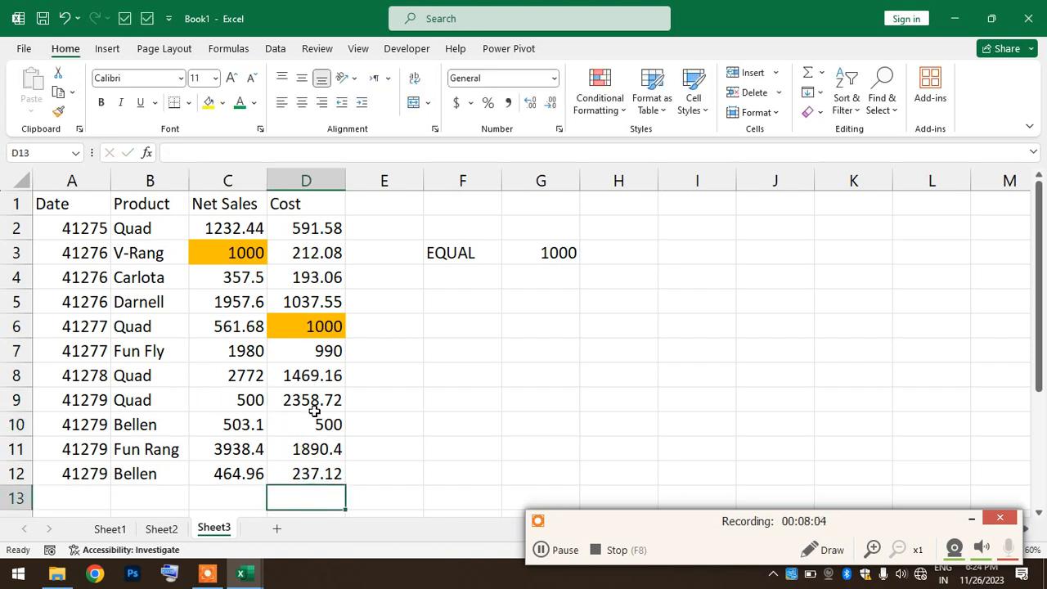
# - Replace the Cost value in D8 with the formula =C9+D10 and check the cell against the Equal To rule
pyautogui.click(314, 381)
pyautogui.write('=')
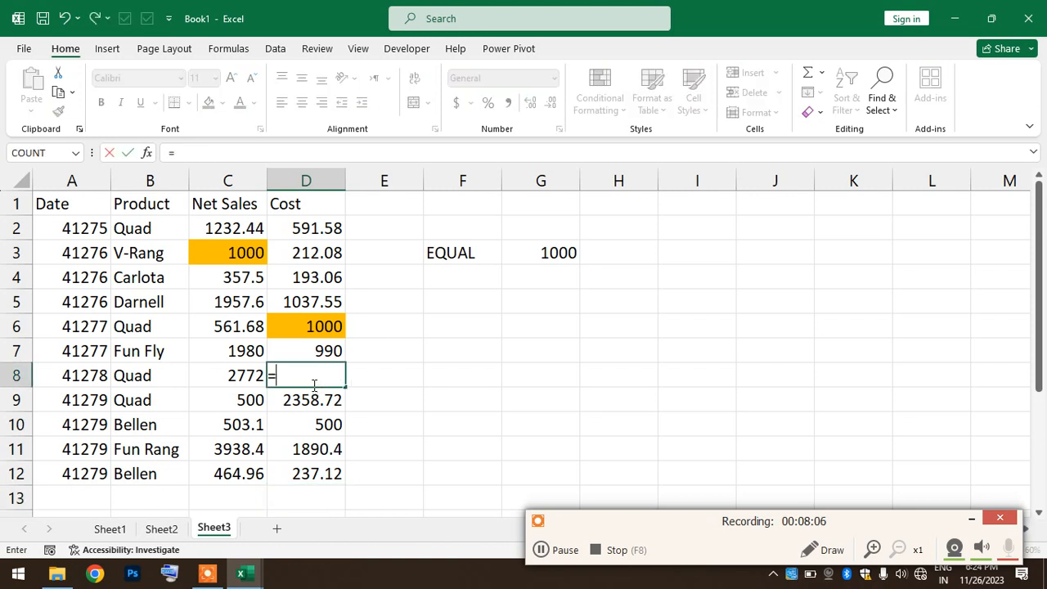
pyautogui.click(248, 400)
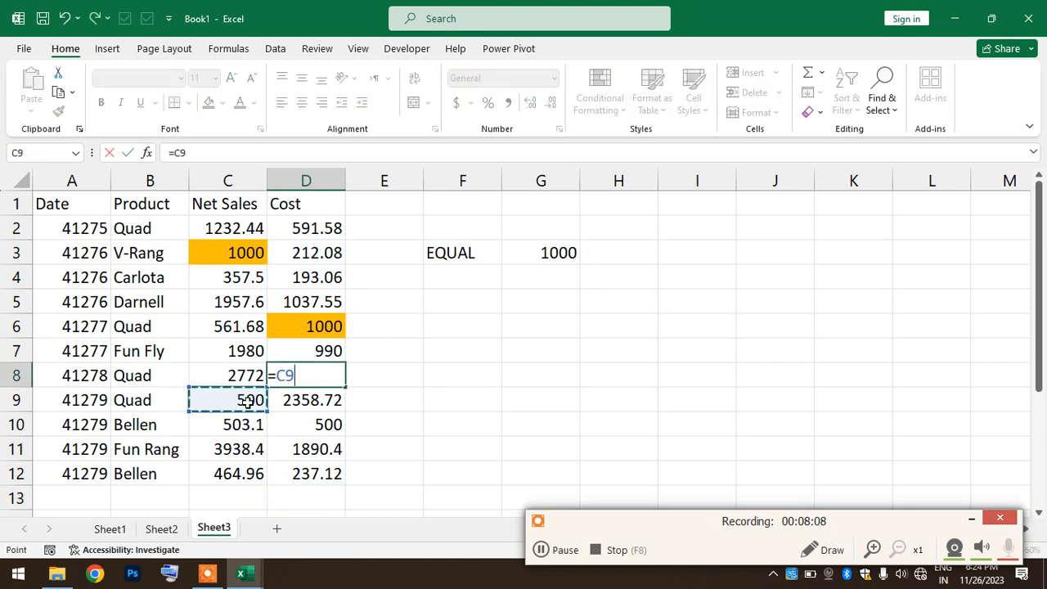
pyautogui.write('+')
pyautogui.click(319, 425)
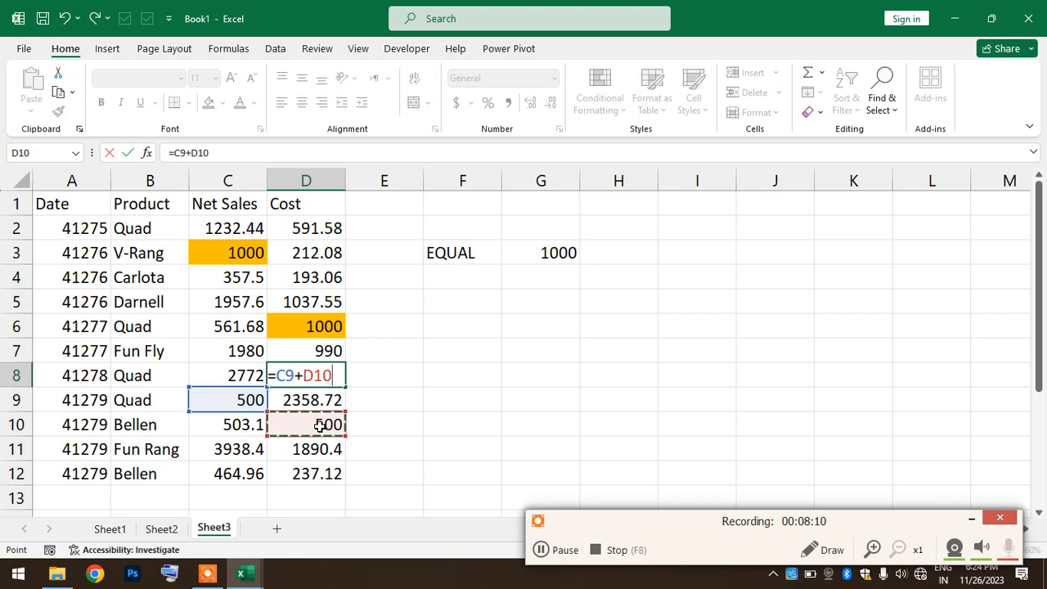
pyautogui.press('Return')
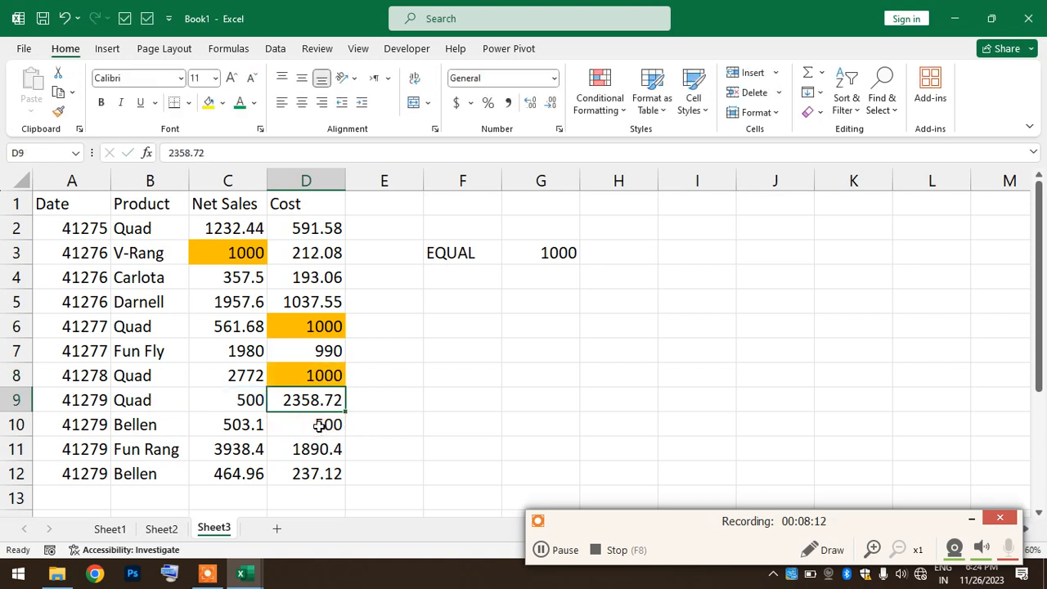
pyautogui.click(323, 381)
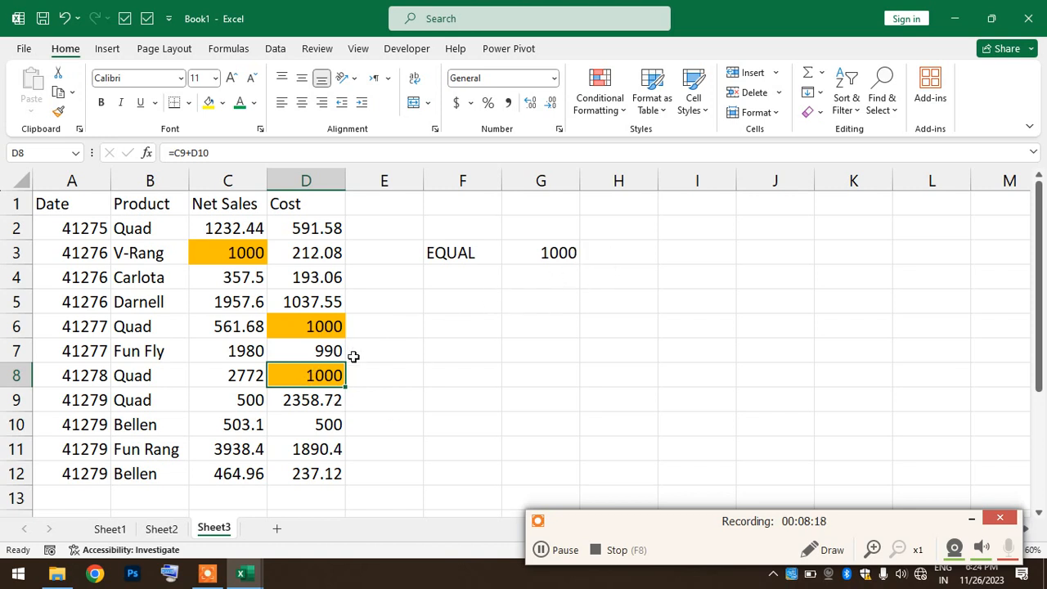
pyautogui.click(545, 303)
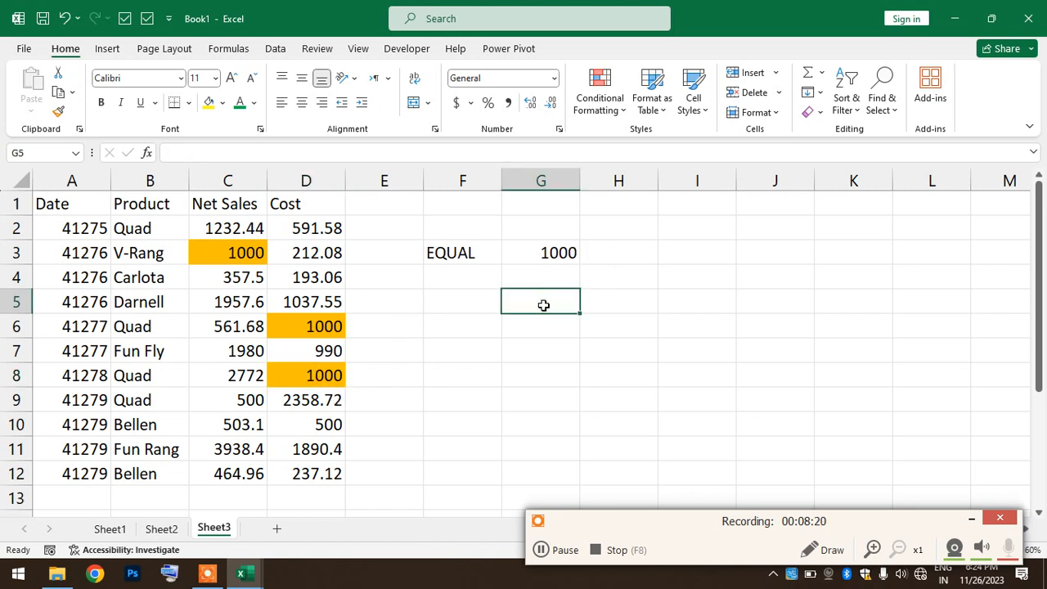
pyautogui.click(604, 104)
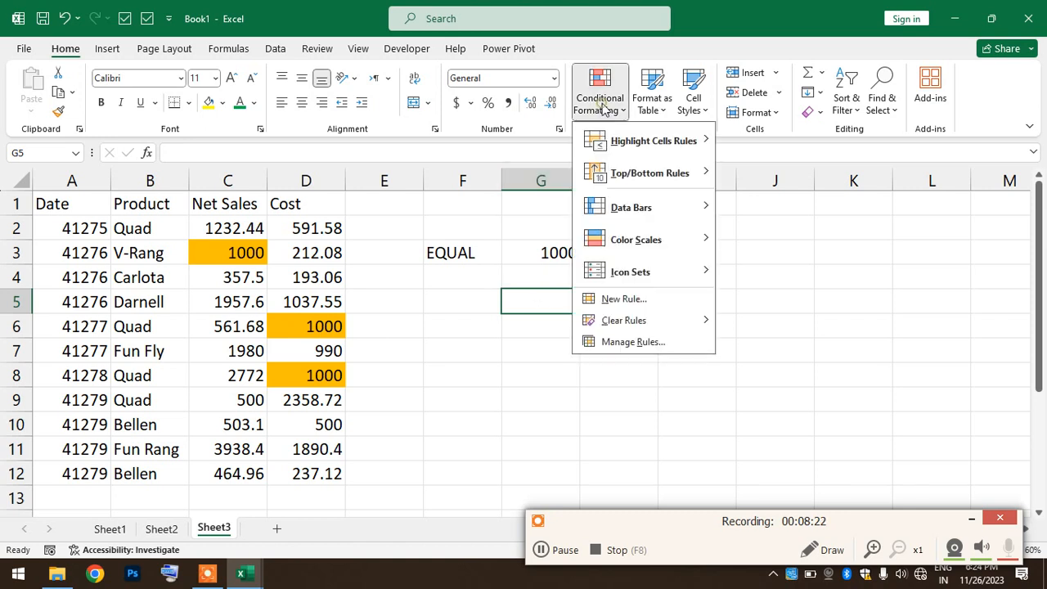
pyautogui.moveTo(687, 144)
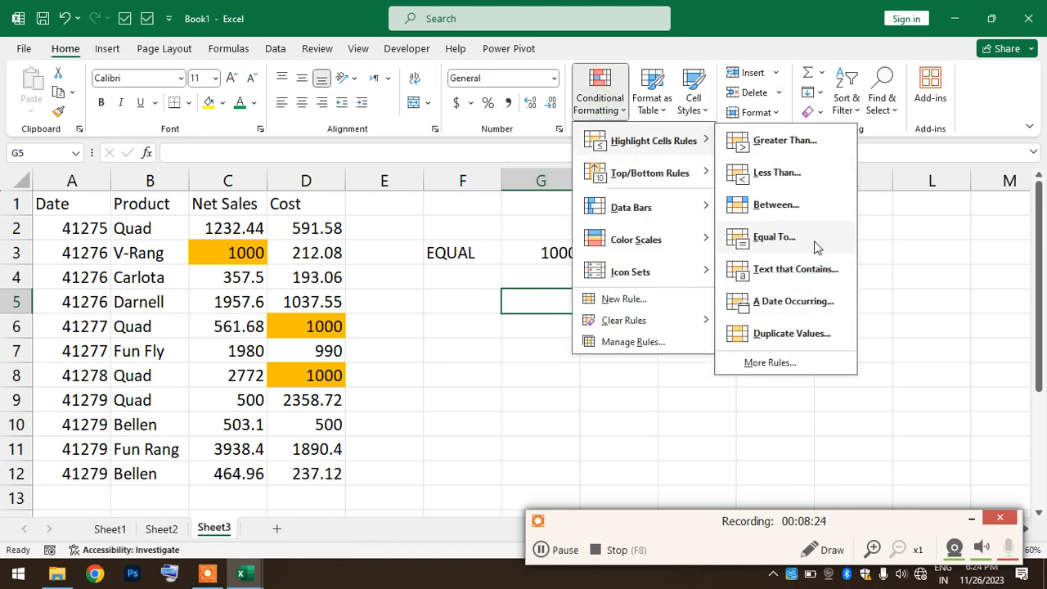
pyautogui.click(386, 462)
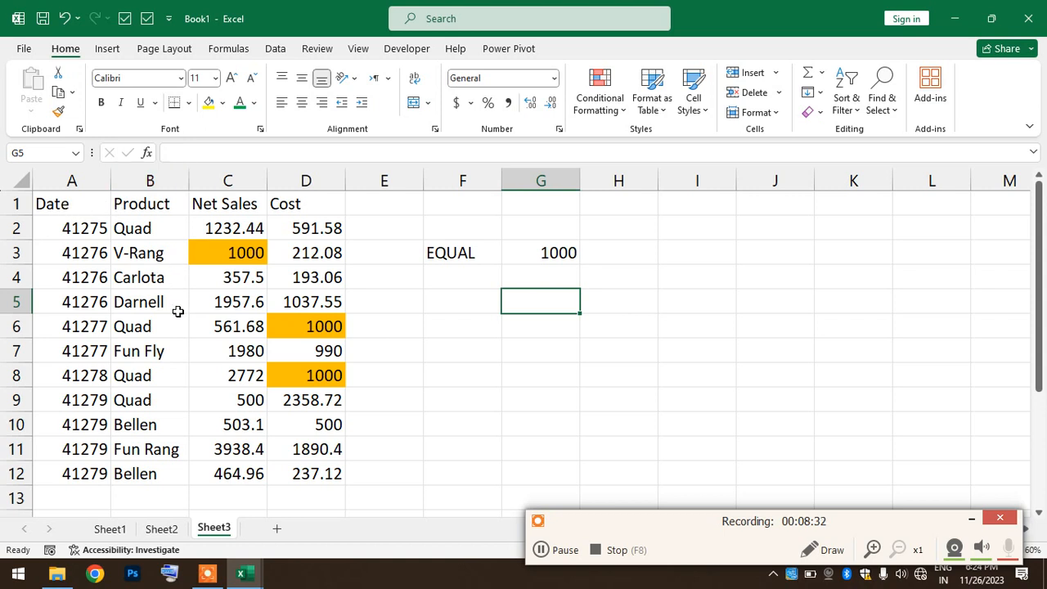
# - Copy the product name Quad from B8 into F4 as the text to compare
pyautogui.click(142, 377)
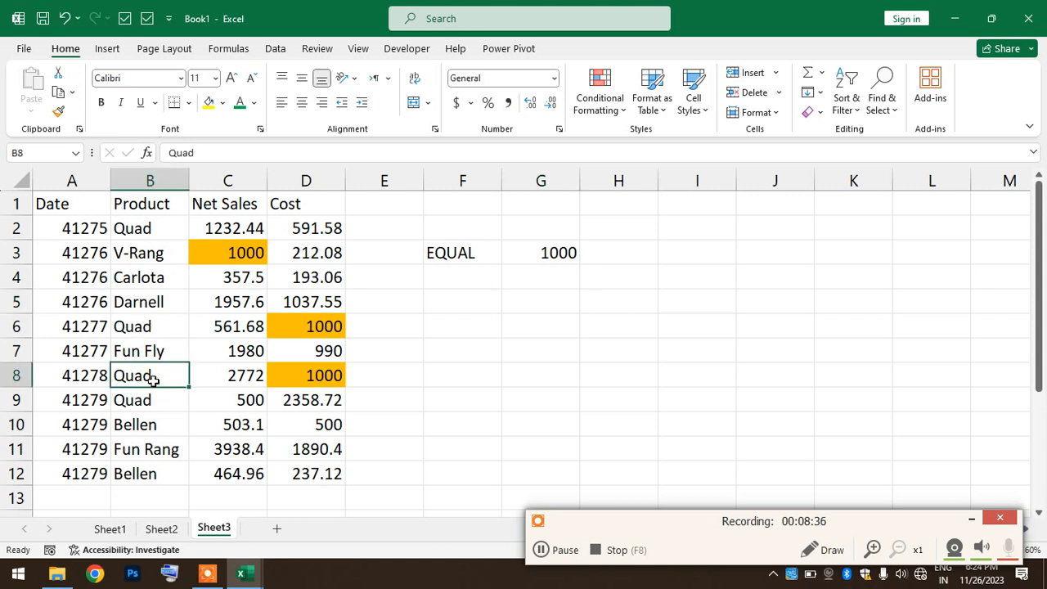
pyautogui.hotkey('ctrl', 'c')
pyautogui.click(457, 282)
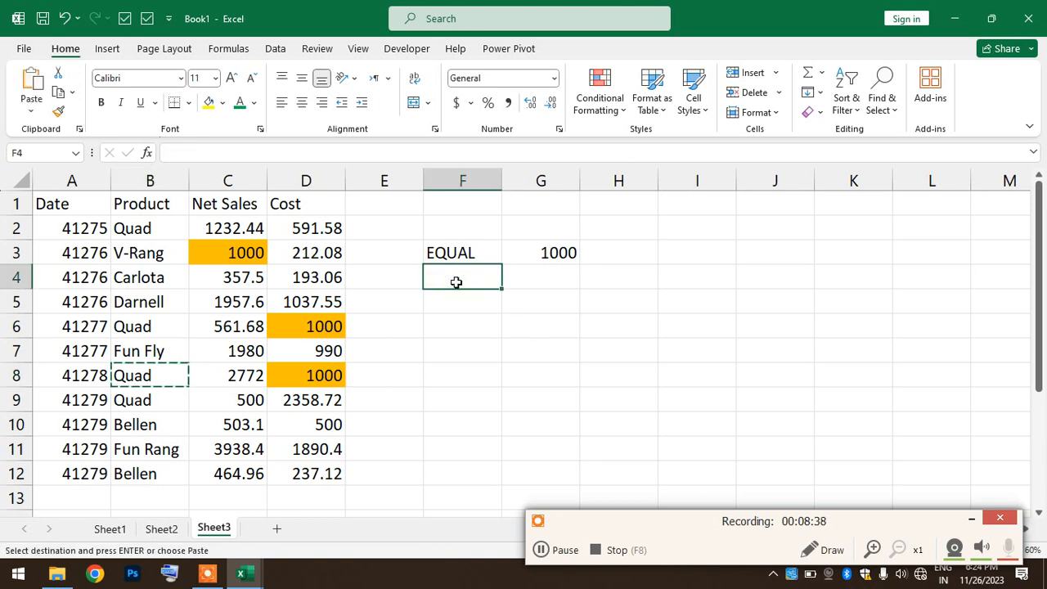
pyautogui.hotkey('ctrl', 'v')
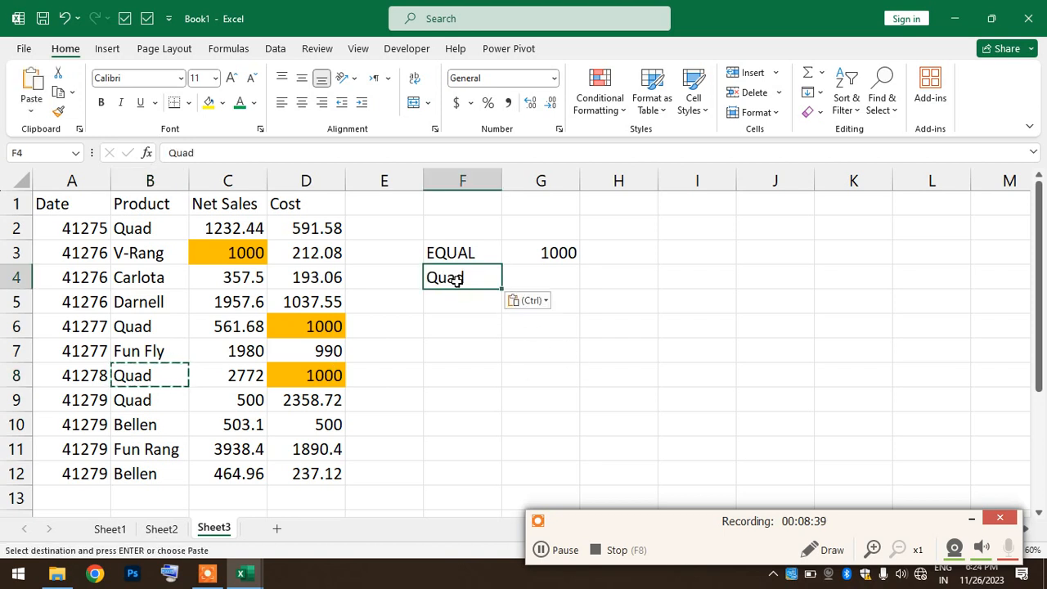
pyautogui.click(467, 344)
# - Fill cell F4 with a light green theme color
pyautogui.click(496, 276)
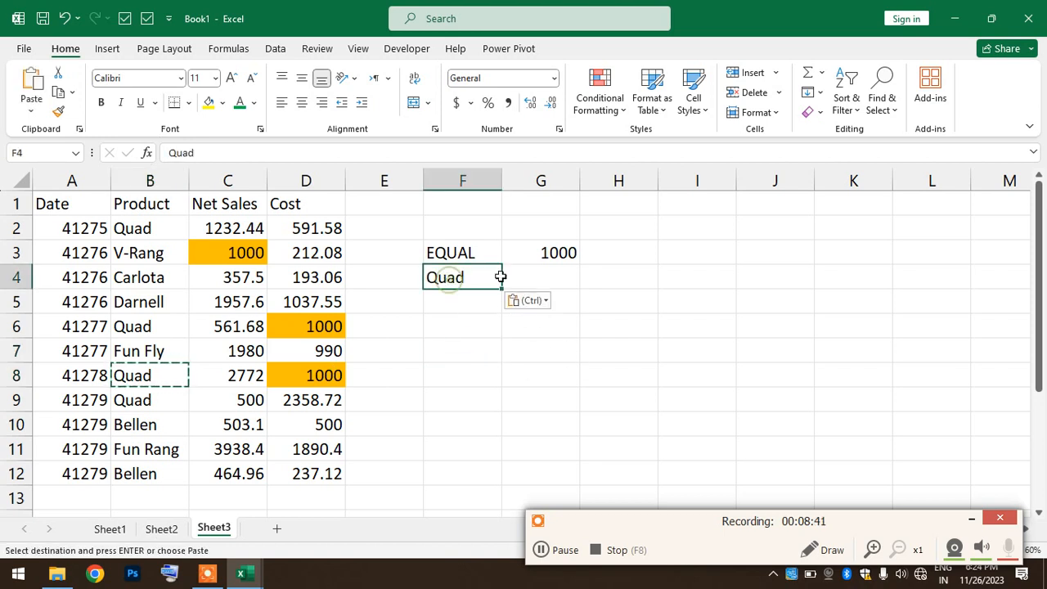
pyautogui.click(223, 103)
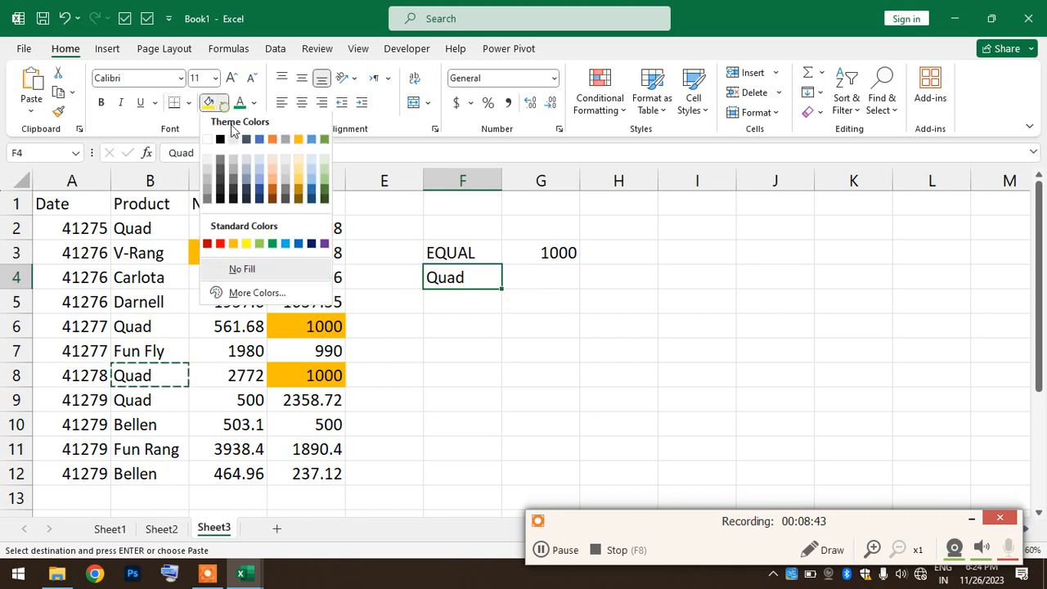
pyautogui.click(323, 190)
pyautogui.click(486, 326)
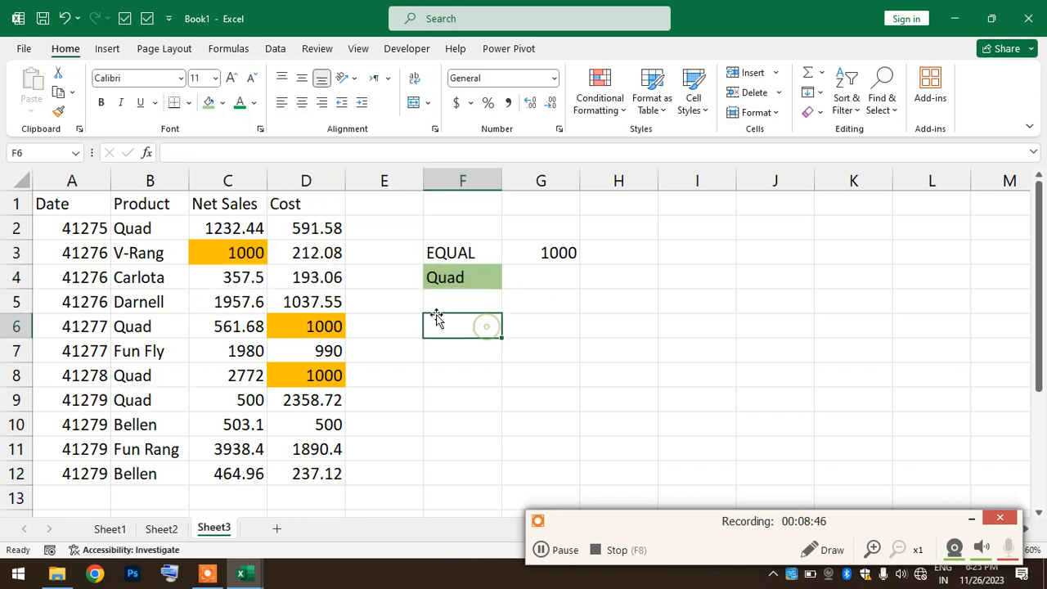
pyautogui.click(493, 276)
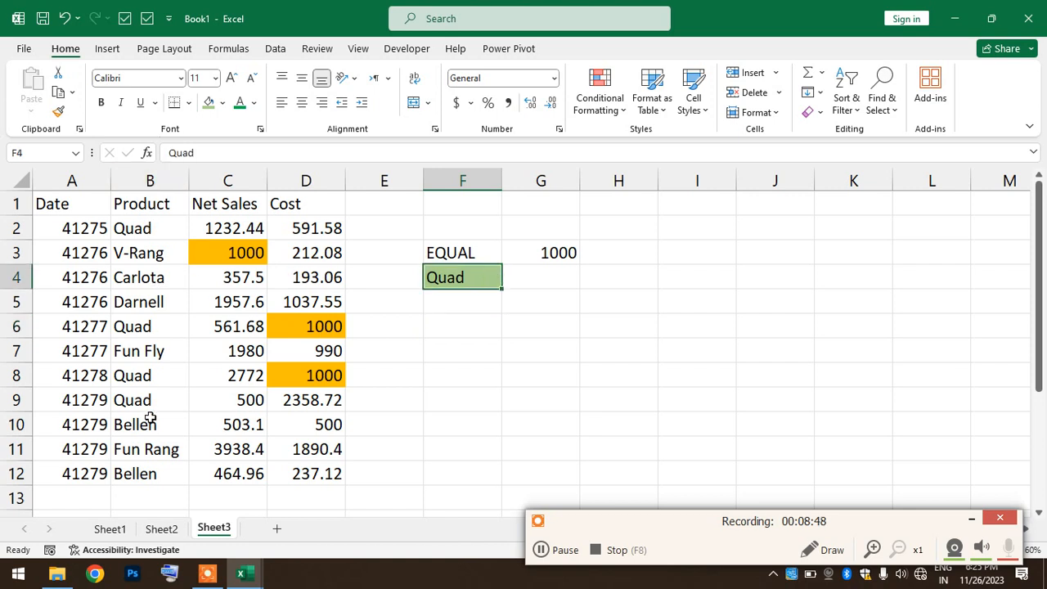
# - Start a Text That Contains highlight rule for A1:D12 that takes its text from cell F4
pyautogui.moveTo(72, 203); pyautogui.dragTo(318, 471)
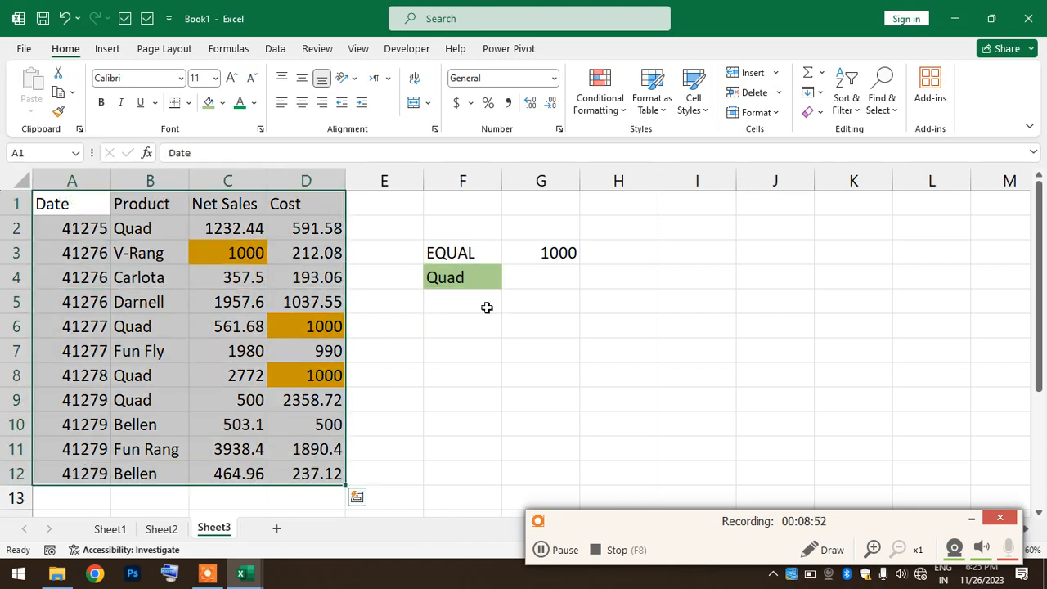
pyautogui.click(601, 103)
pyautogui.moveTo(700, 140)
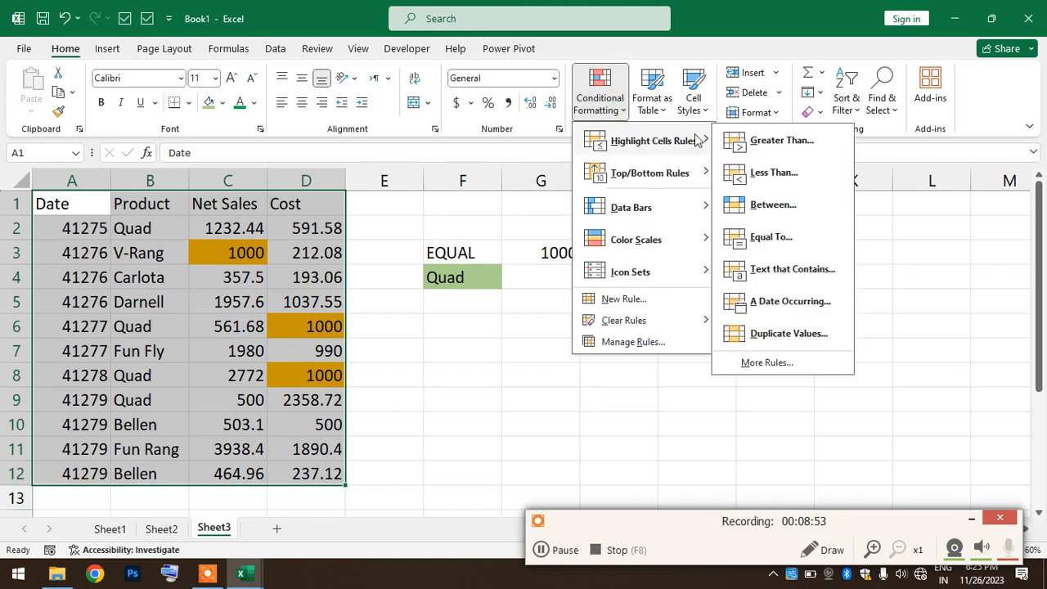
pyautogui.click(812, 270)
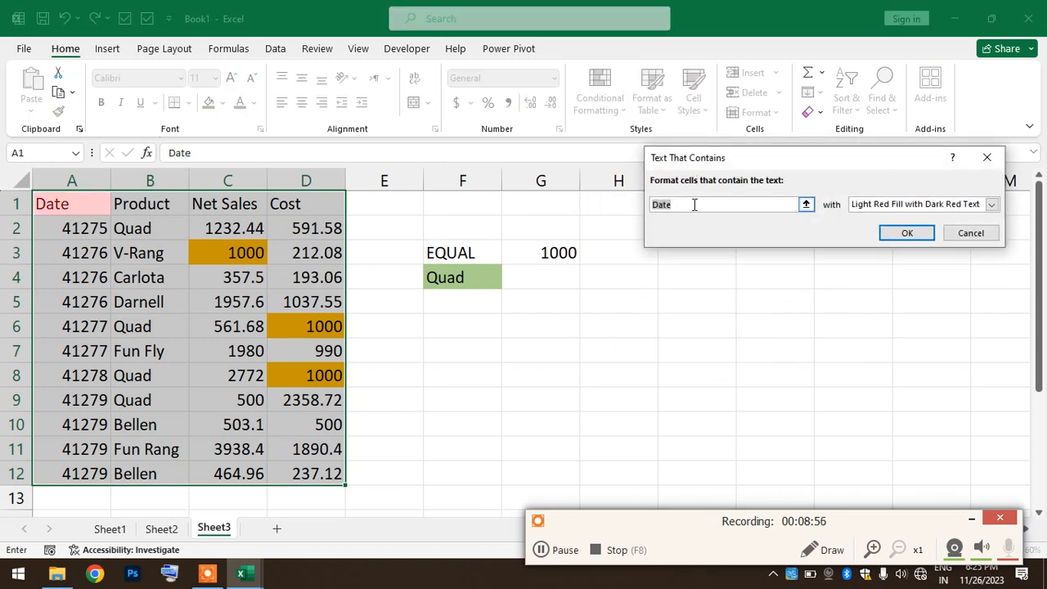
pyautogui.click(467, 278)
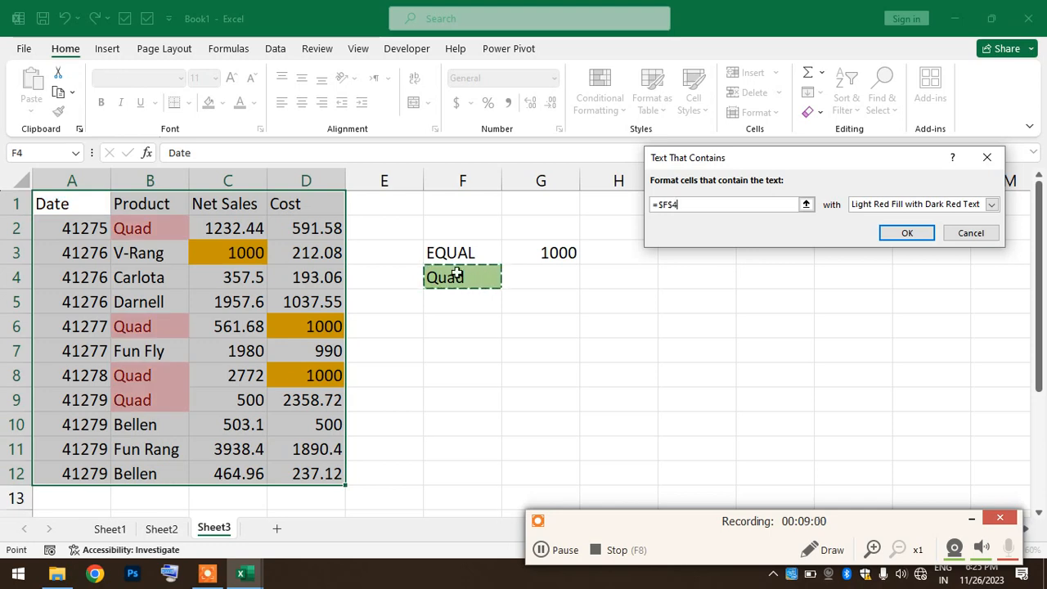
# - Give the Text That Contains rule a custom format with the same light green fill as F4 and apply it
pyautogui.click(992, 205)
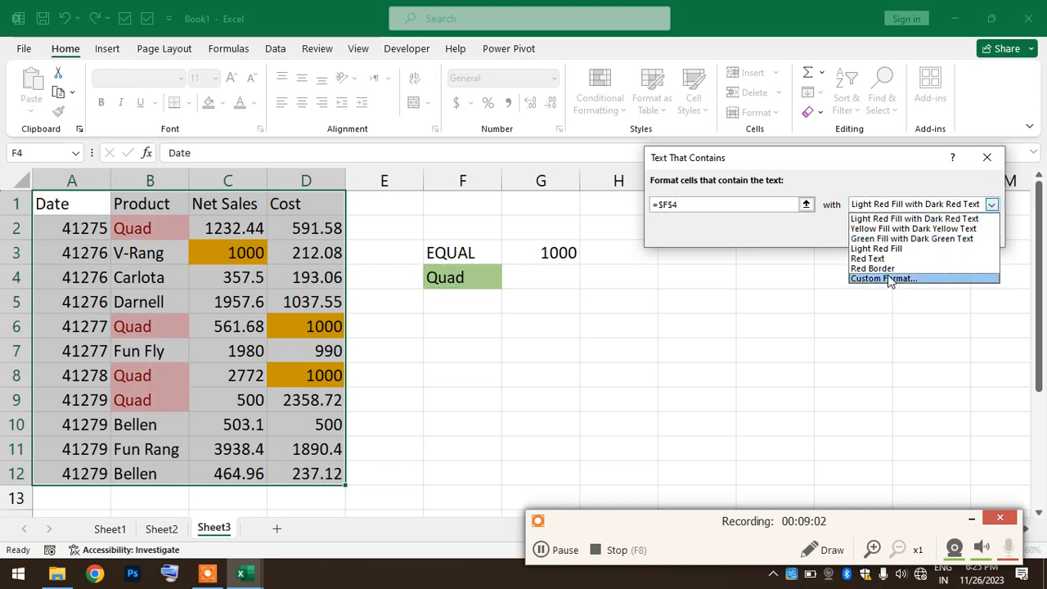
pyautogui.click(894, 277)
pyautogui.click(773, 142)
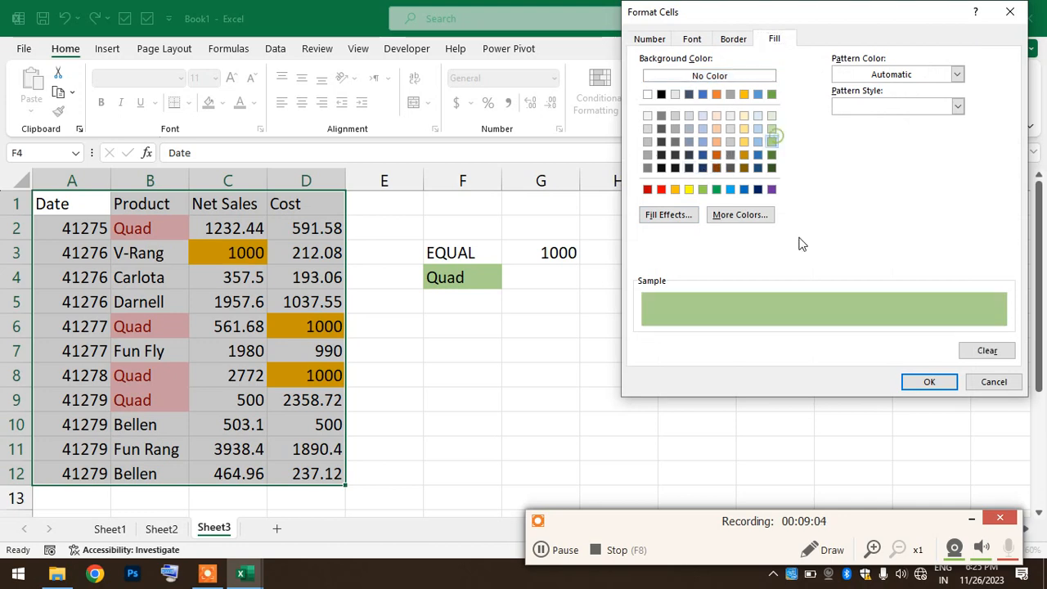
pyautogui.click(932, 383)
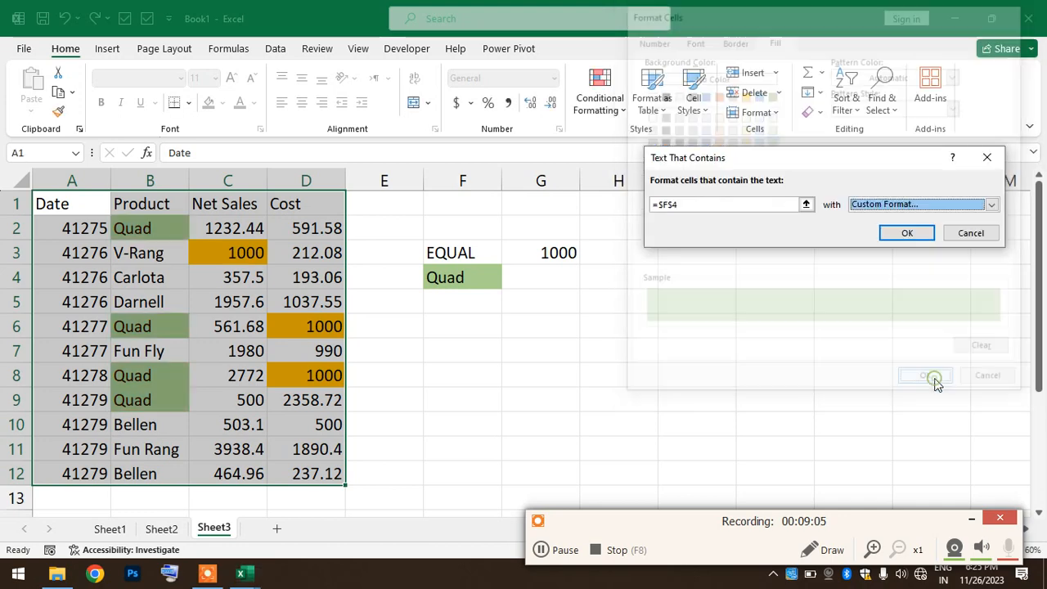
pyautogui.click(908, 232)
pyautogui.click(749, 338)
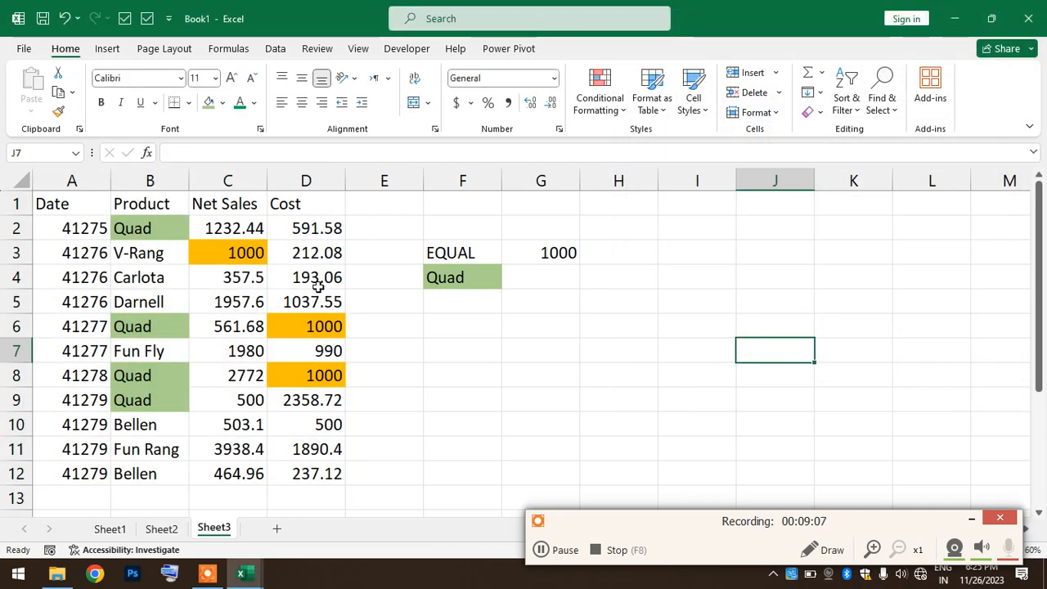
# - Replace the comparison text in F4 with the product name Bellen copied from B12
pyautogui.click(448, 279)
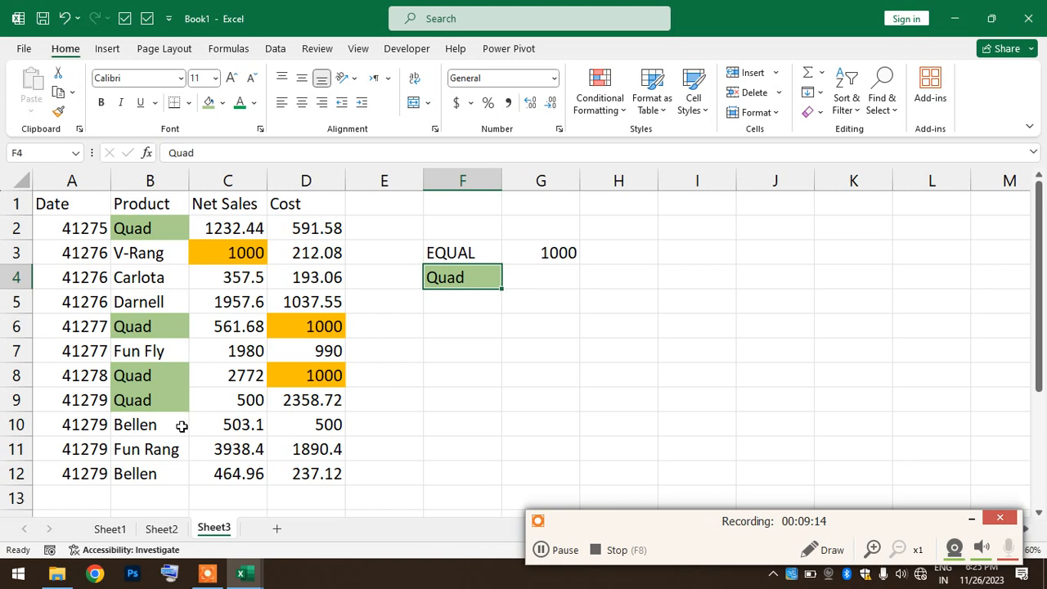
pyautogui.click(147, 474)
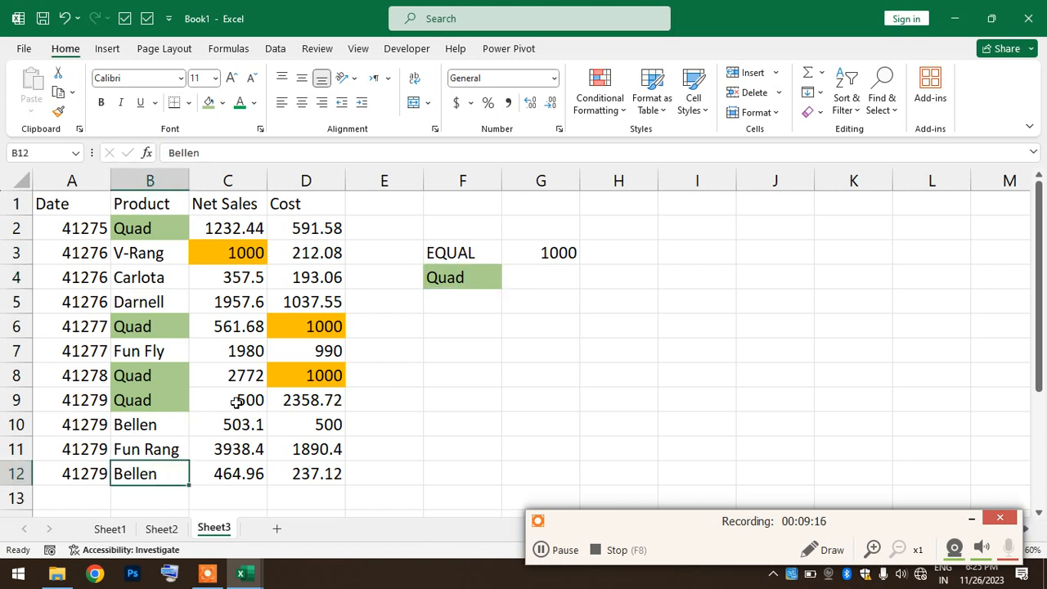
pyautogui.hotkey('ctrl', 'c')
pyautogui.click(461, 277)
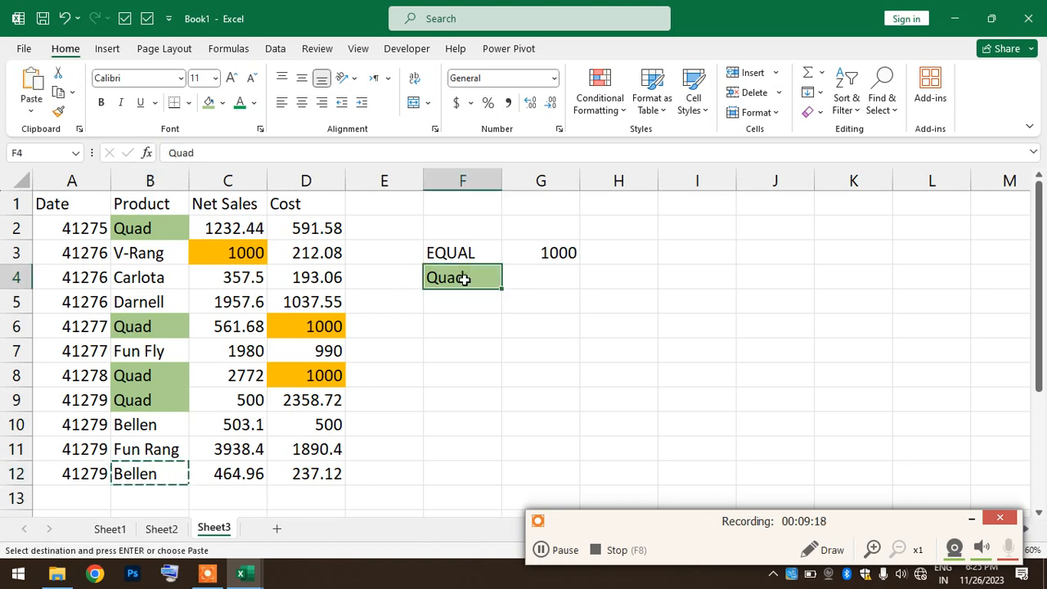
pyautogui.hotkey('ctrl', 'v')
pyautogui.press('Escape')
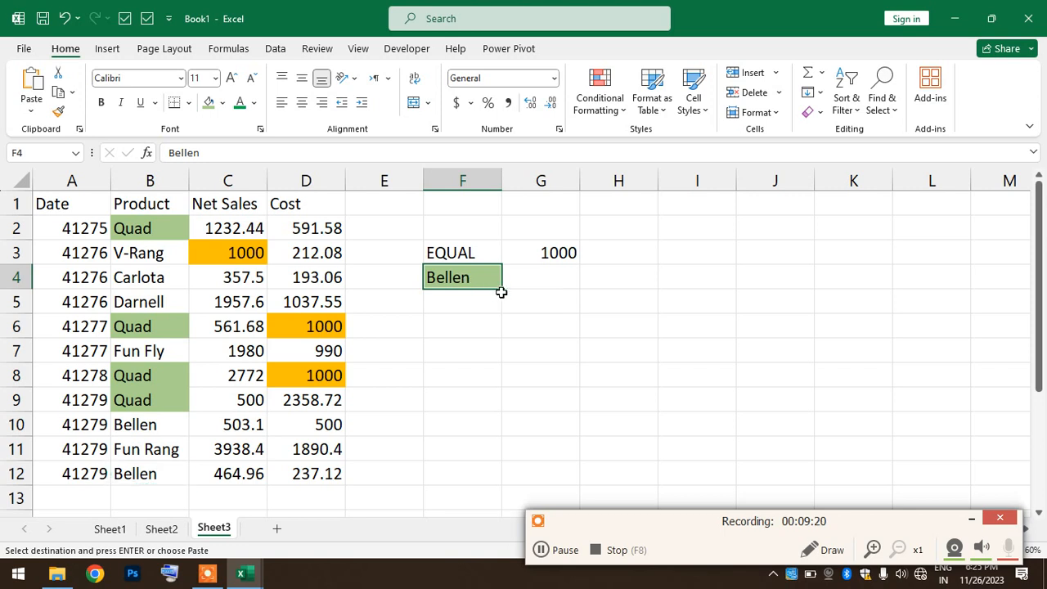
pyautogui.click(503, 347)
pyautogui.click(453, 278)
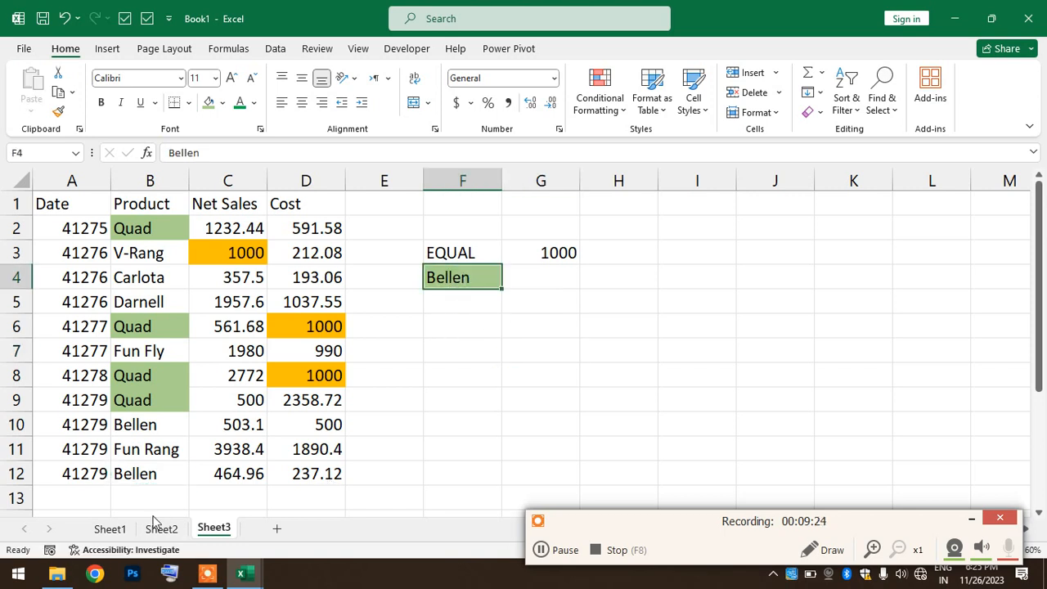
# - Re-enter the existing product name in cell B12 to refresh its highlighting
pyautogui.click(137, 479)
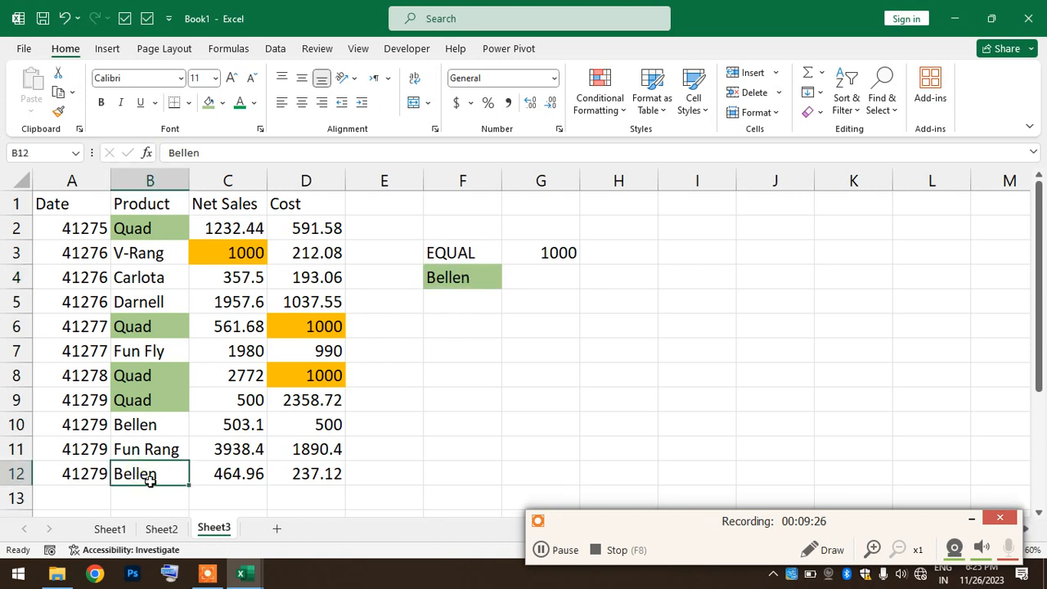
pyautogui.doubleClick(150, 482)
pyautogui.doubleClick(151, 476)
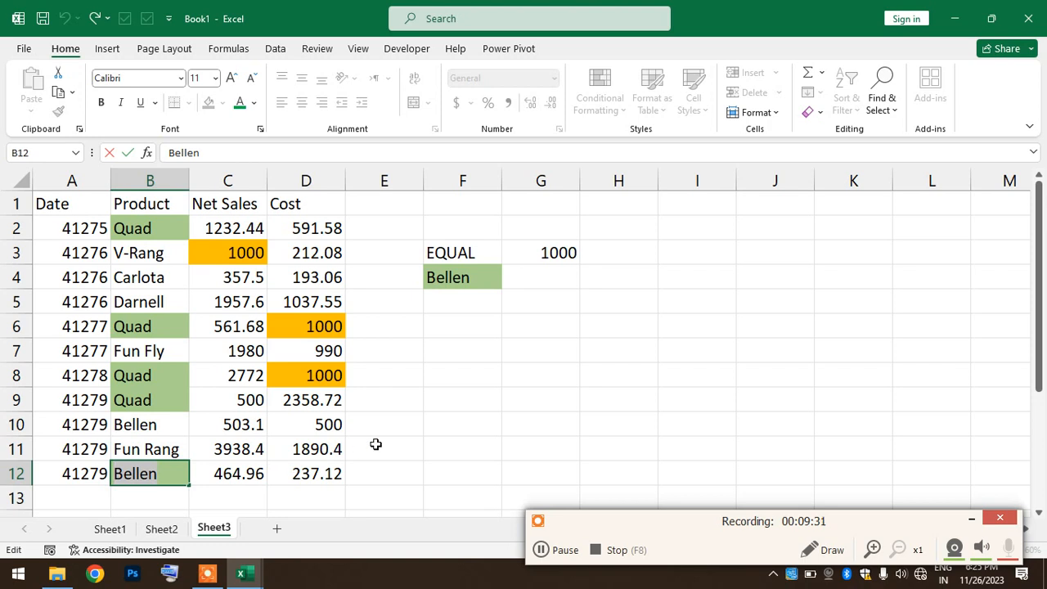
pyautogui.press('Return')
pyautogui.click(507, 342)
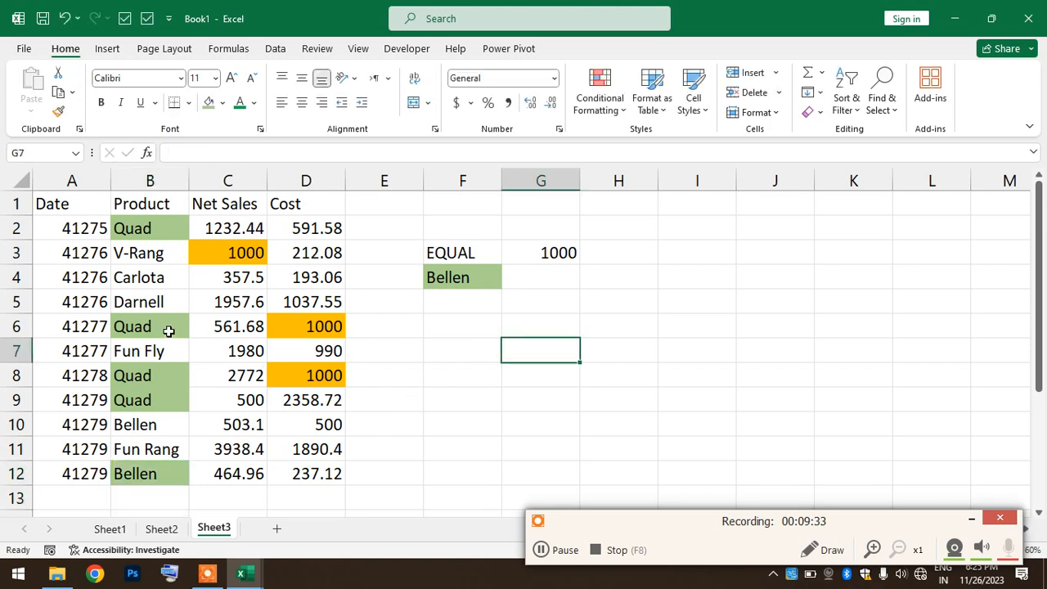
# - Copy the product name Bellen from B10 into the comparison cell F4
pyautogui.click(141, 424)
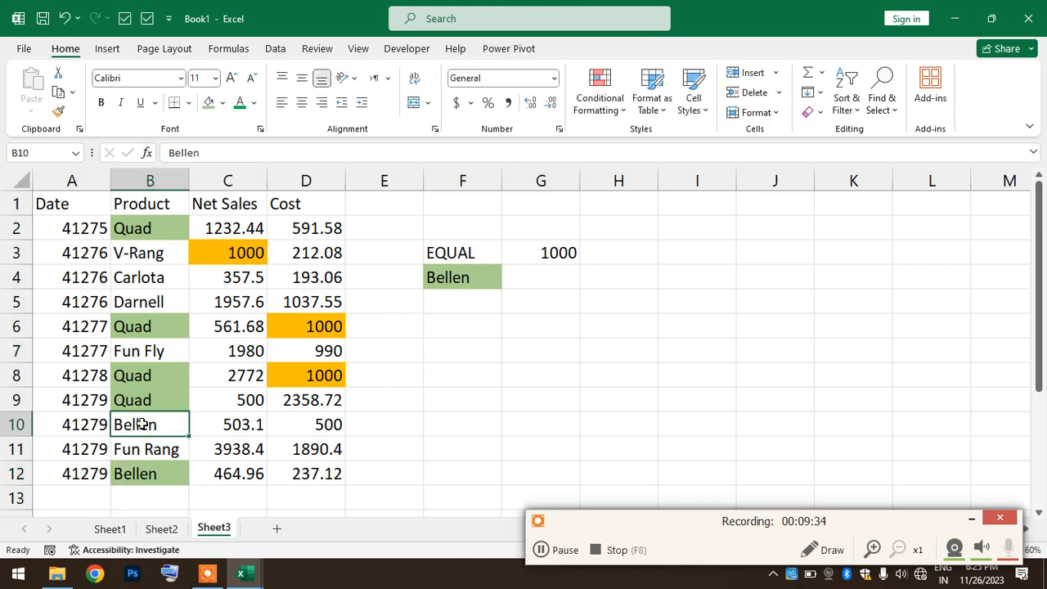
pyautogui.click(153, 474)
pyautogui.click(153, 424)
pyautogui.hotkey('ctrl', 'c')
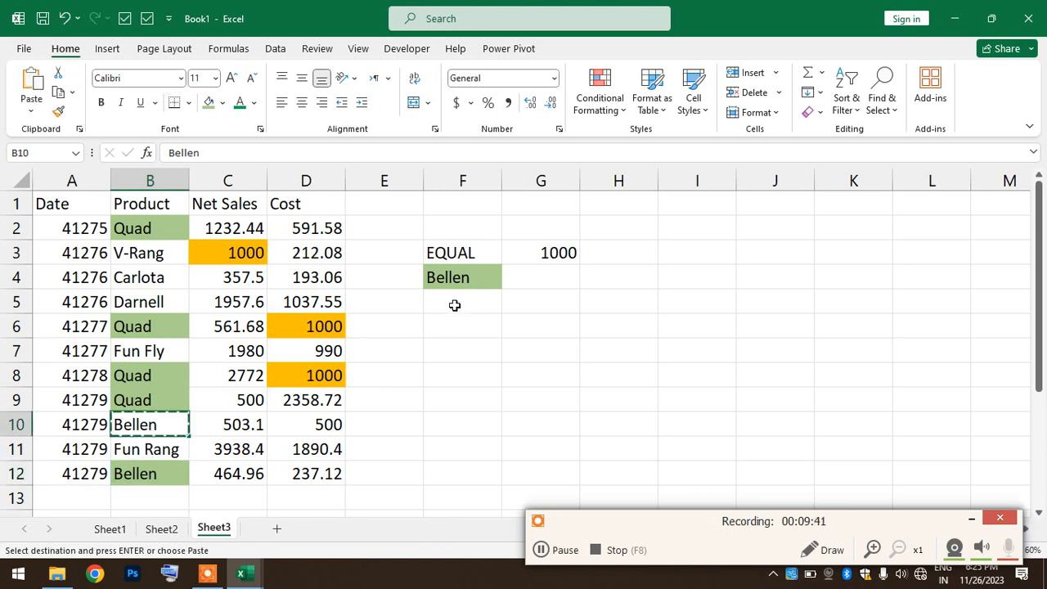
pyautogui.click(459, 271)
pyautogui.hotkey('ctrl', 'v')
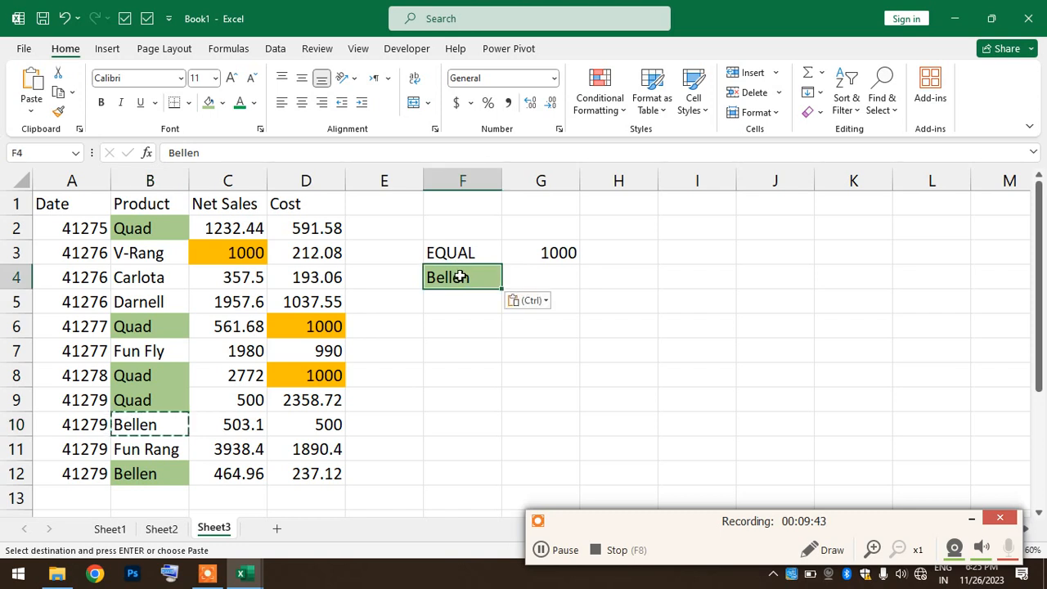
pyautogui.press('Escape')
pyautogui.click(466, 334)
pyautogui.click(460, 279)
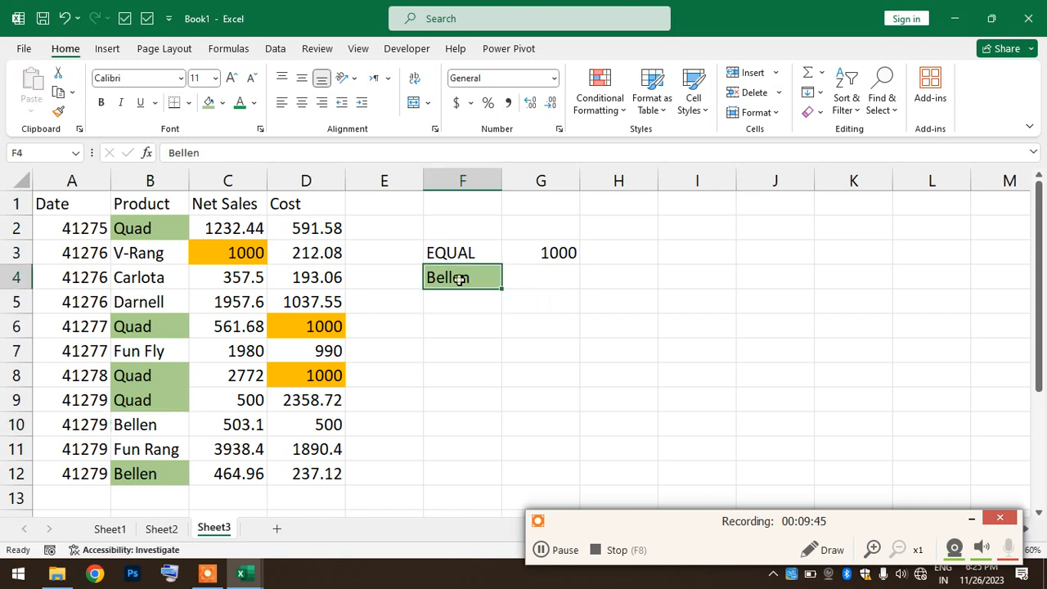
# - Apply a Text That Contains rule to A1:D12 that takes its text from $F$4, using Light Red Fill with Dark Red Text
pyautogui.moveTo(52, 203); pyautogui.dragTo(334, 470)
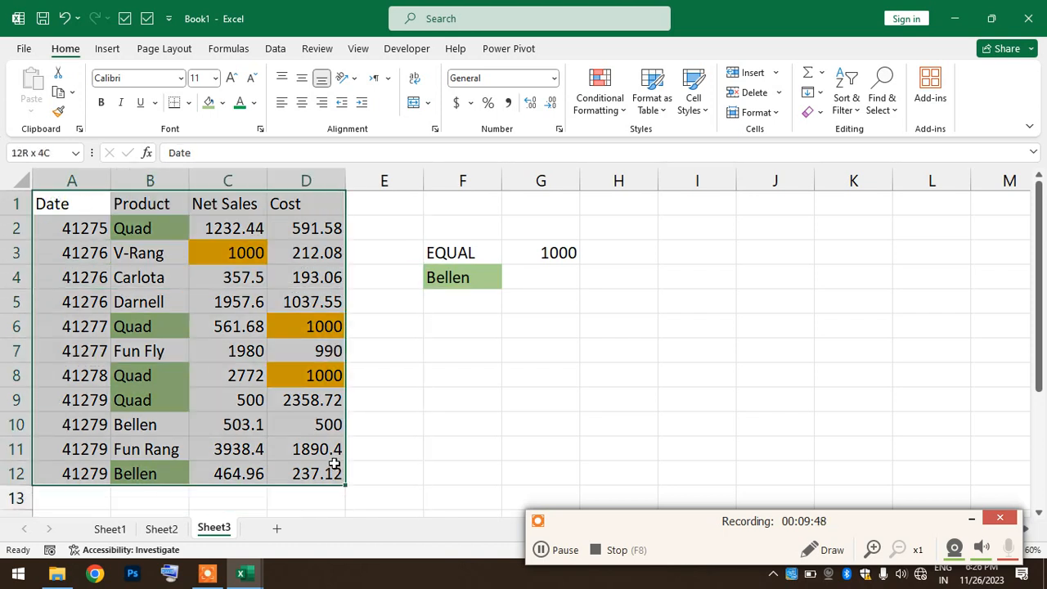
pyautogui.click(620, 114)
pyautogui.moveTo(619, 140)
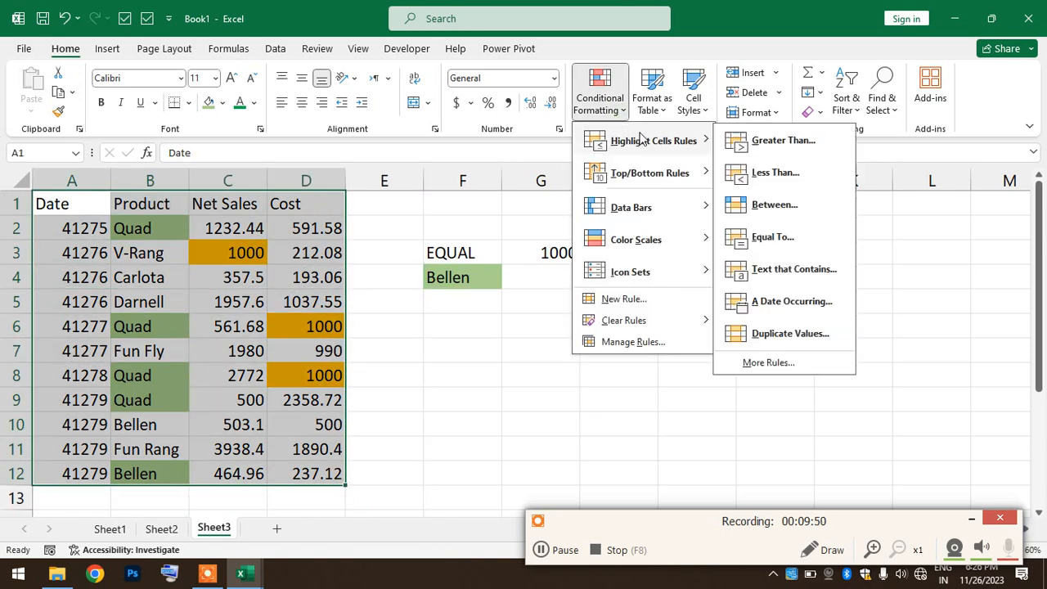
pyautogui.click(808, 269)
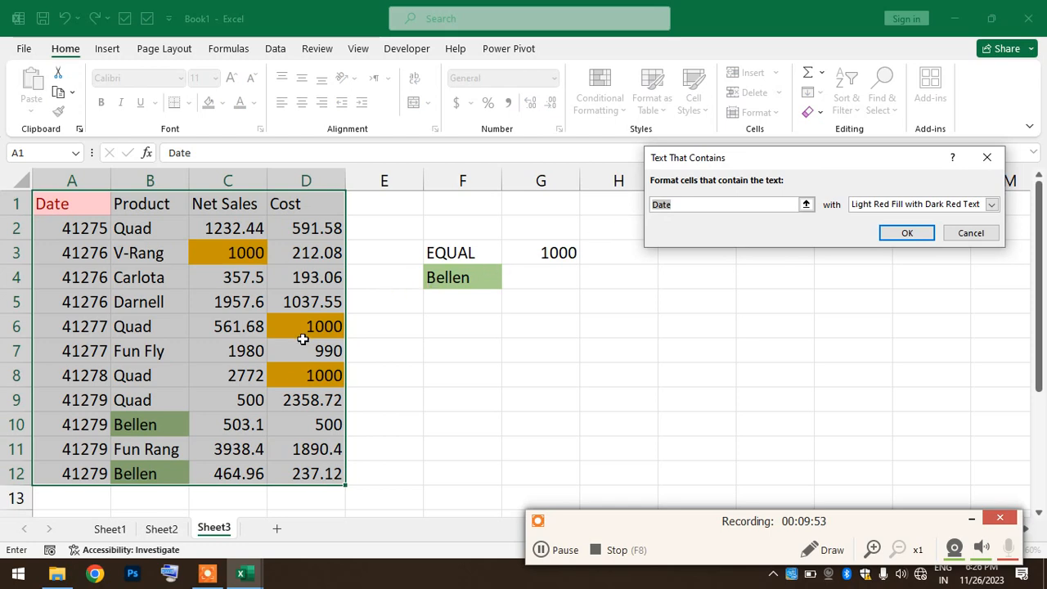
pyautogui.click(455, 289)
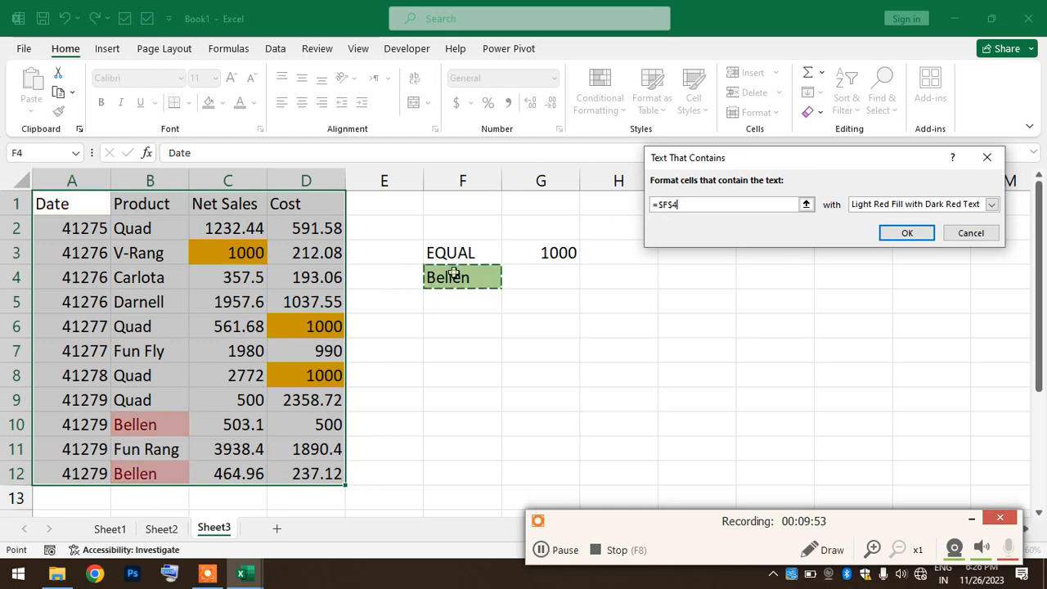
pyautogui.click(908, 234)
pyautogui.click(685, 316)
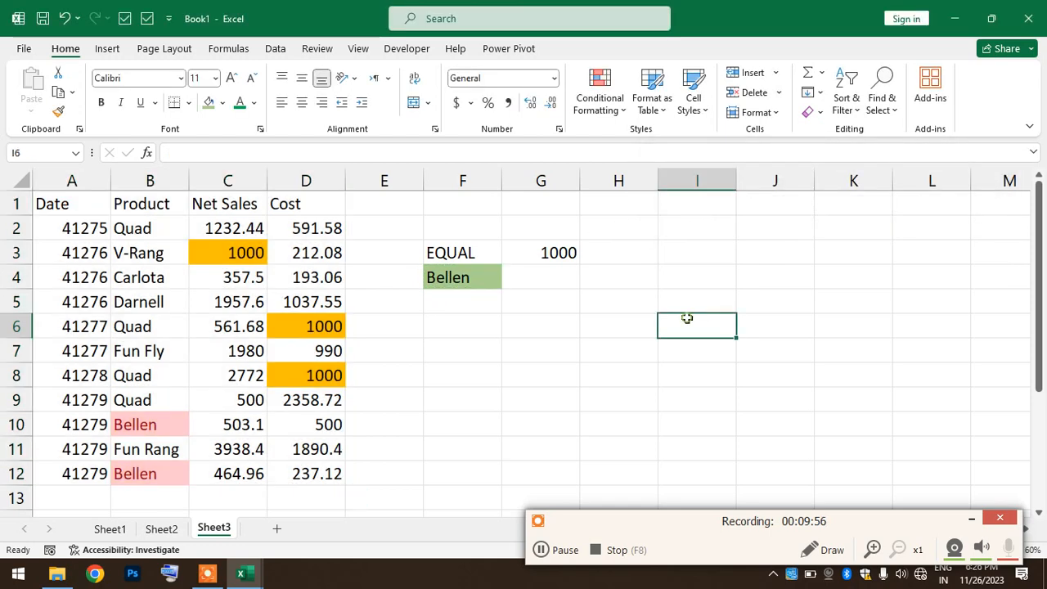
pyautogui.click(440, 276)
pyautogui.click(146, 422)
pyautogui.click(128, 473)
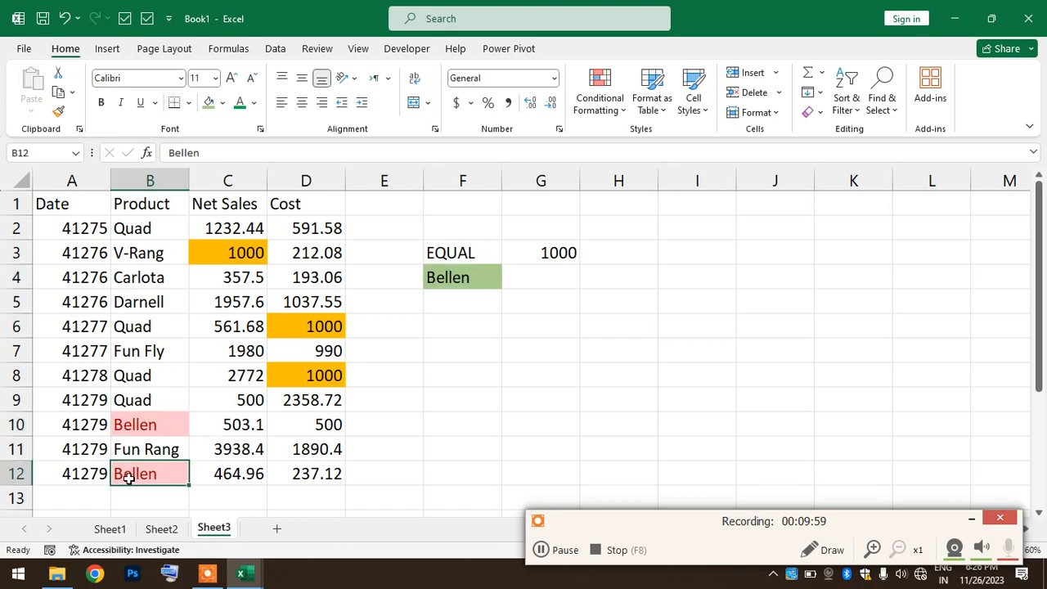
pyautogui.click(627, 327)
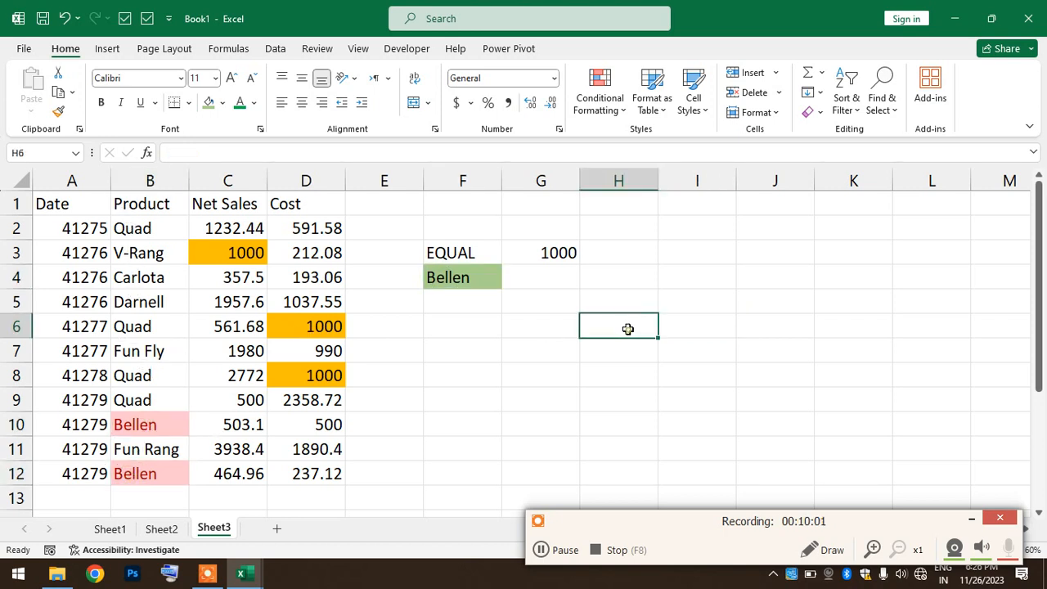
pyautogui.click(609, 125)
pyautogui.moveTo(687, 147)
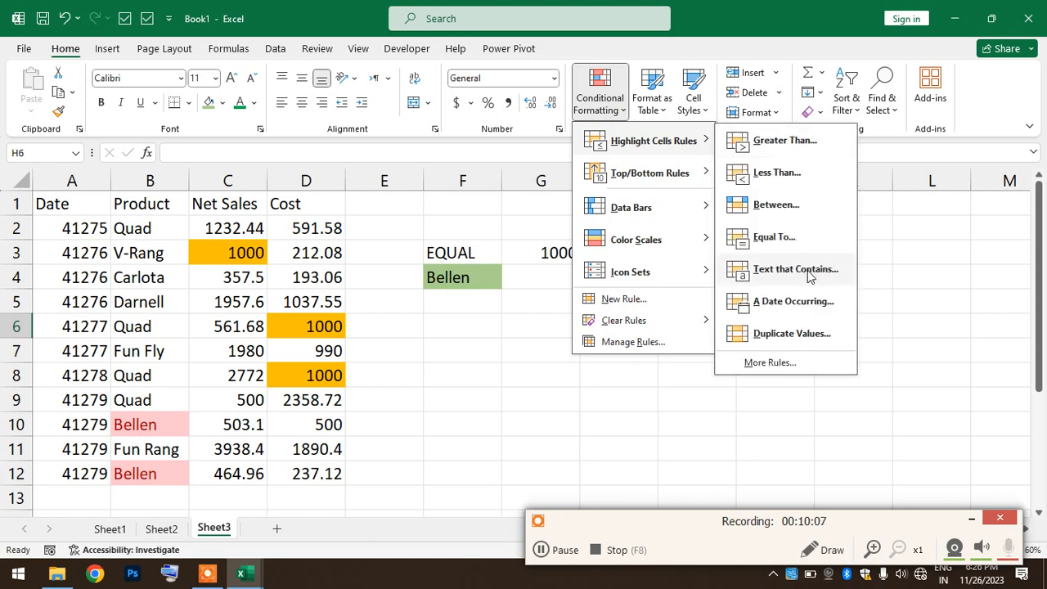
pyautogui.click(794, 302)
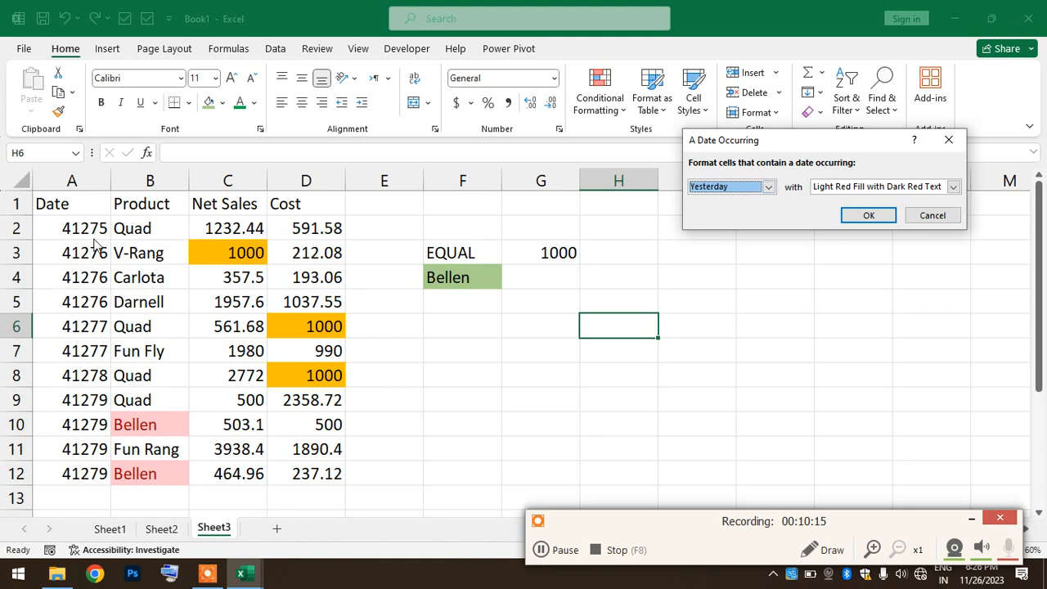
pyautogui.click(950, 216)
pyautogui.click(830, 302)
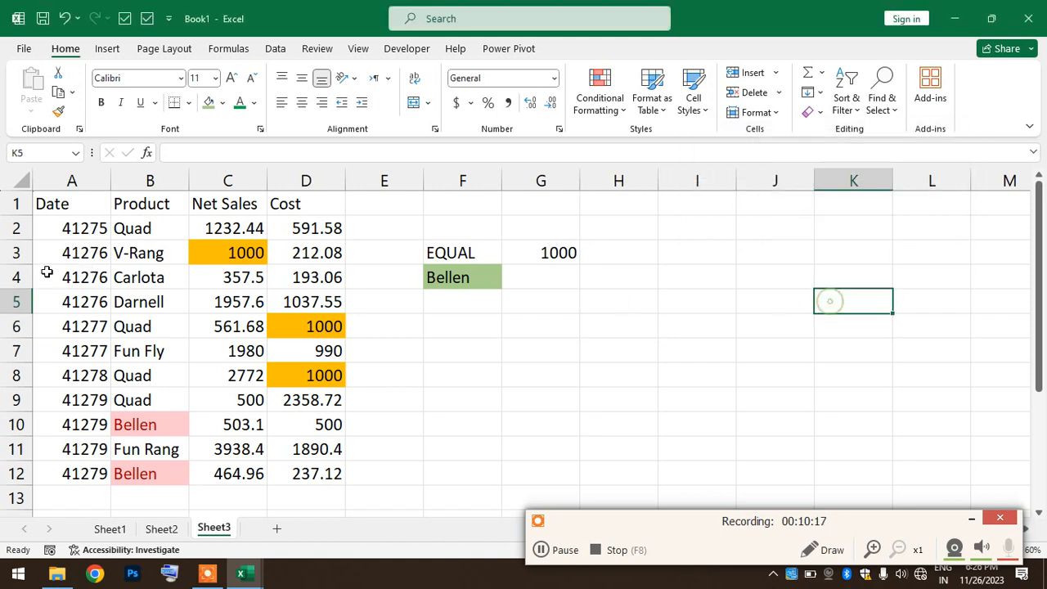
# - Enter the current date 11/26/2023 in A2 and fill the date series down to A12
pyautogui.click(51, 228)
pyautogui.hotkey('ctrl', ';')
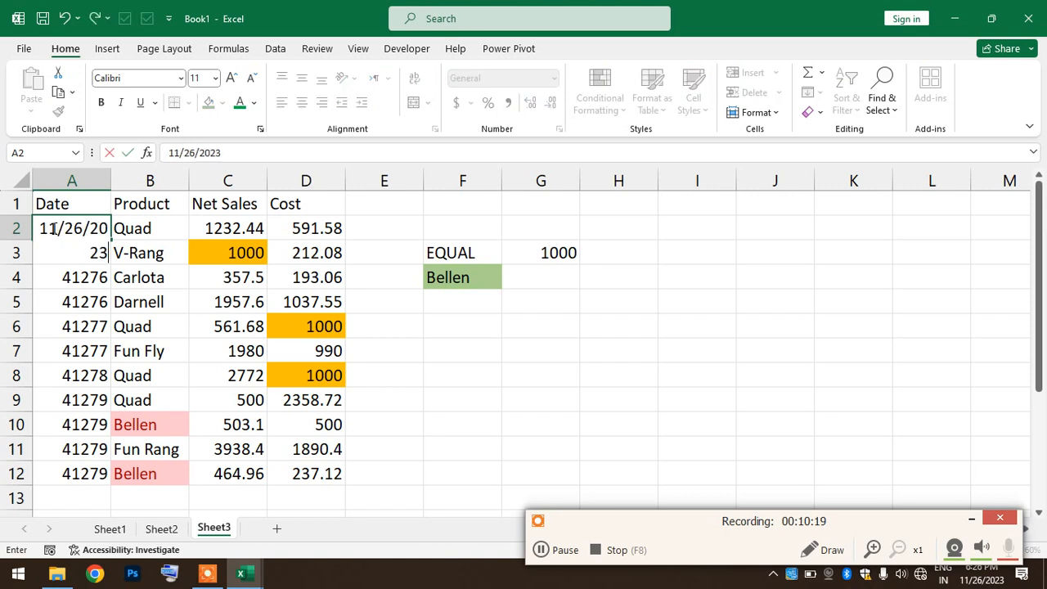
pyautogui.press('Return')
pyautogui.click(77, 227)
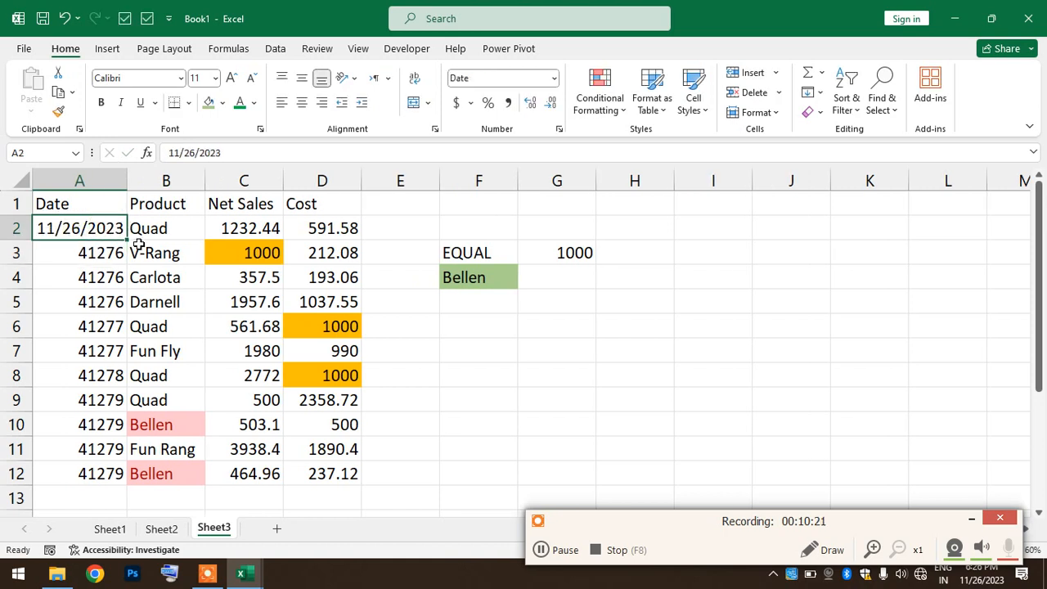
pyautogui.moveTo(126, 241); pyautogui.dragTo(98, 486)
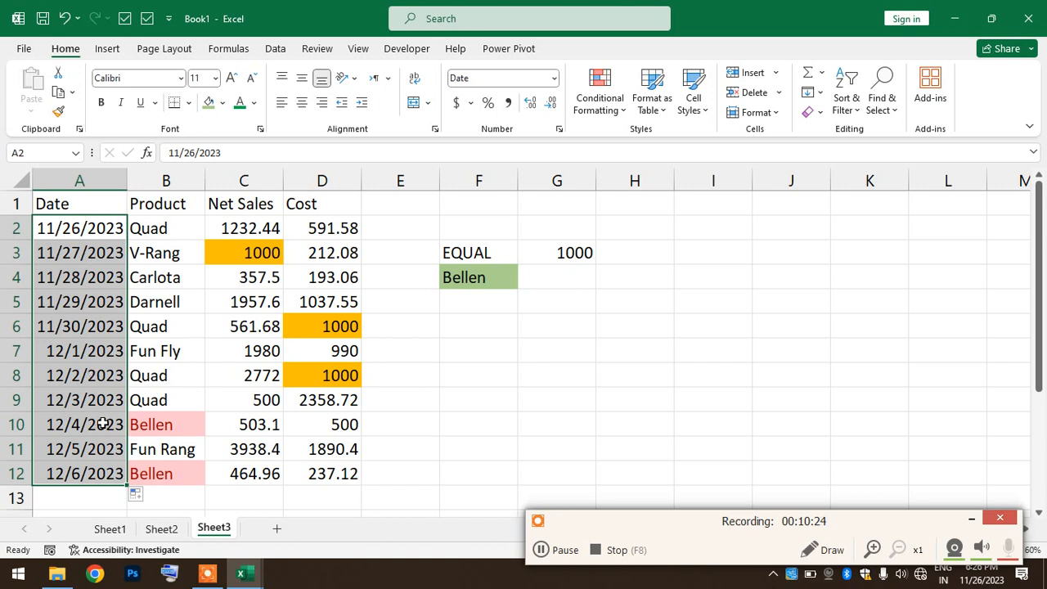
pyautogui.click(196, 297)
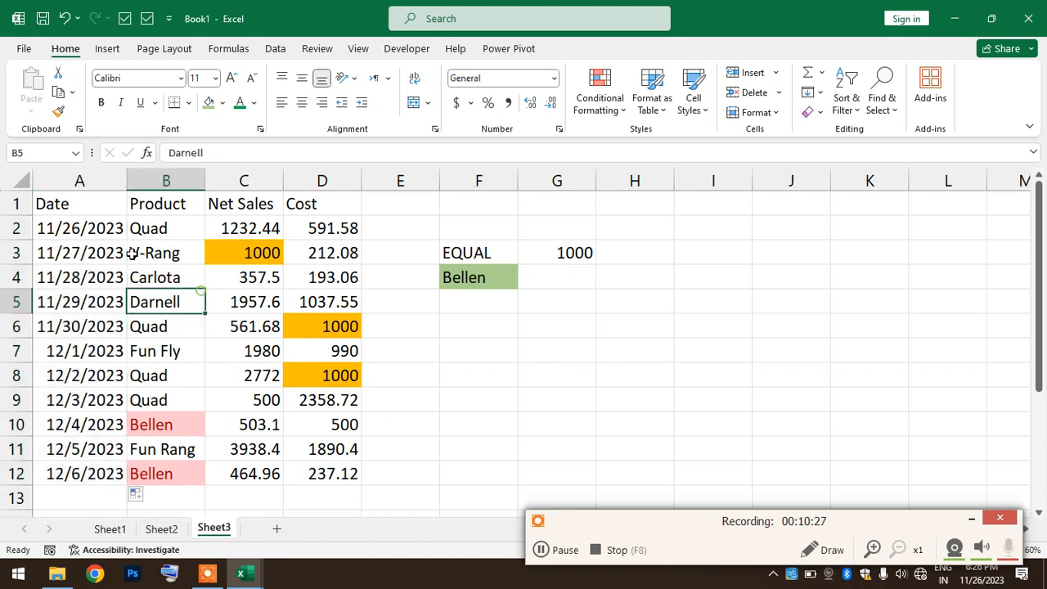
# - Start an A Date Occurring highlight rule for A2:D12 with the period set to Tomorrow
pyautogui.moveTo(94, 227); pyautogui.dragTo(299, 475)
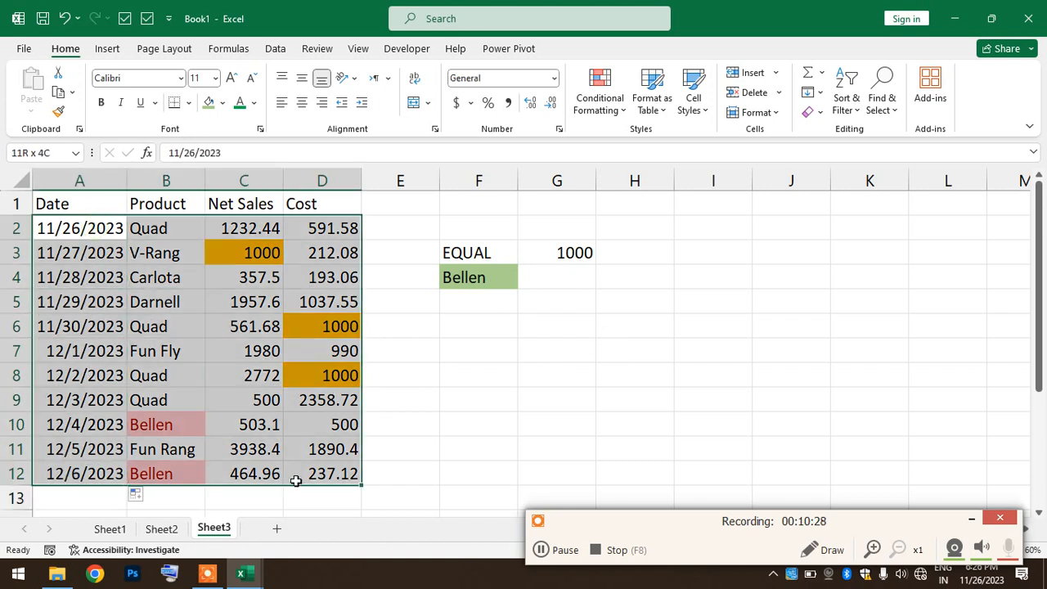
pyautogui.click(609, 108)
pyautogui.moveTo(657, 139)
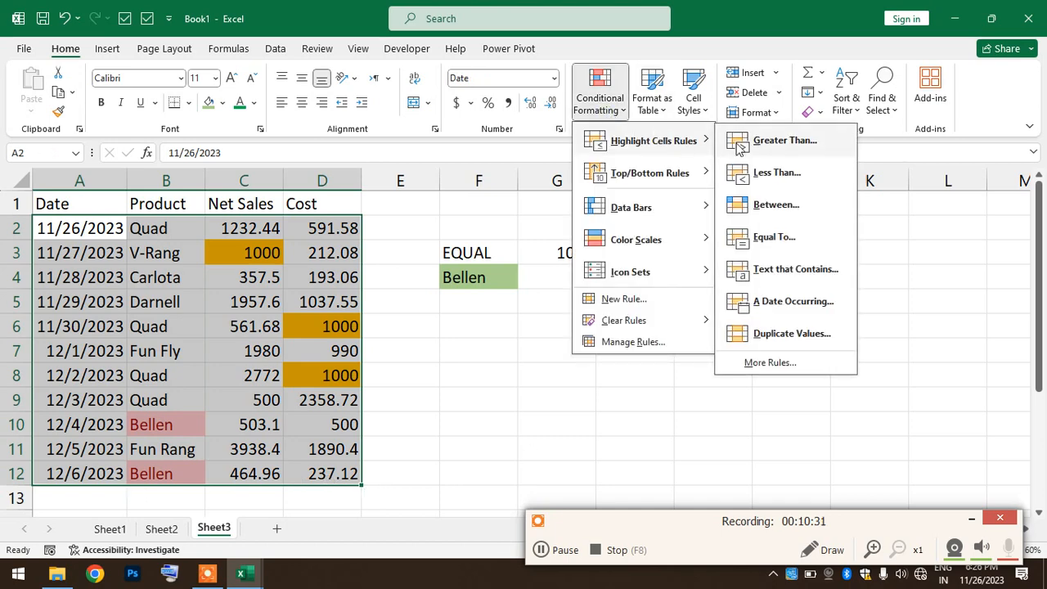
pyautogui.click(804, 306)
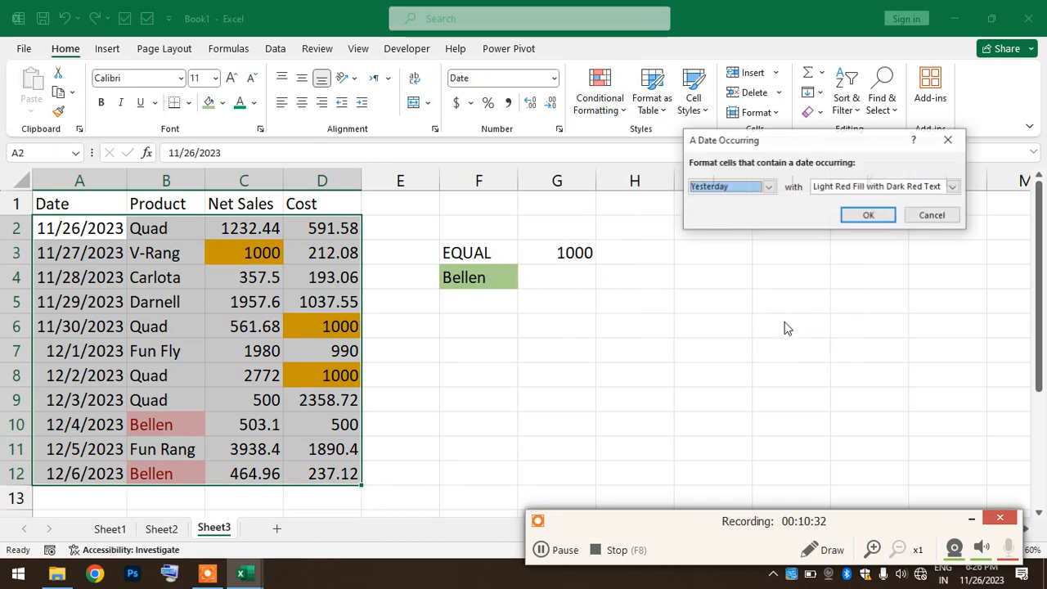
pyautogui.click(766, 187)
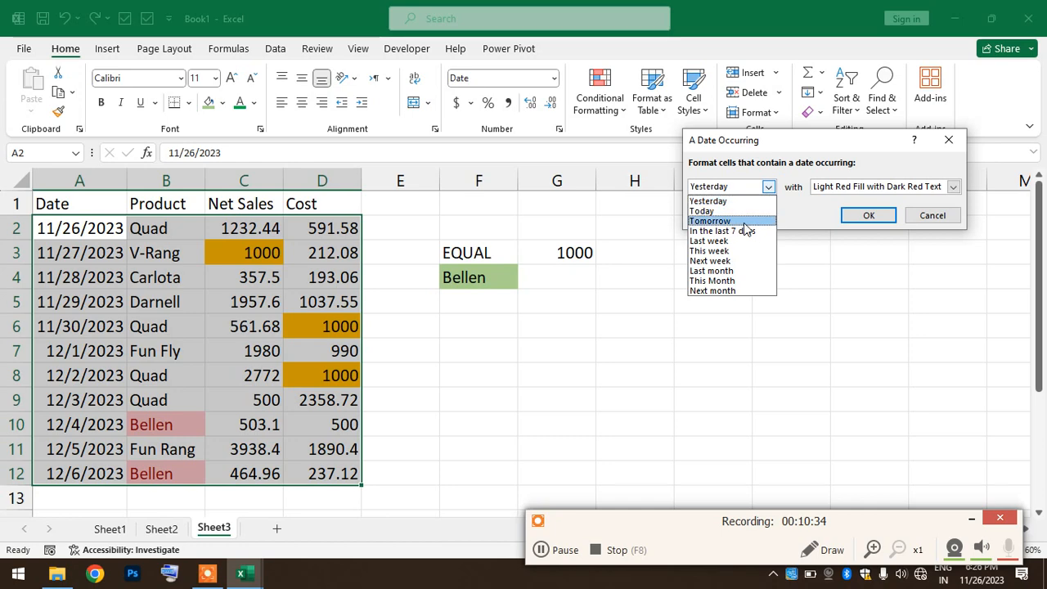
pyautogui.click(744, 221)
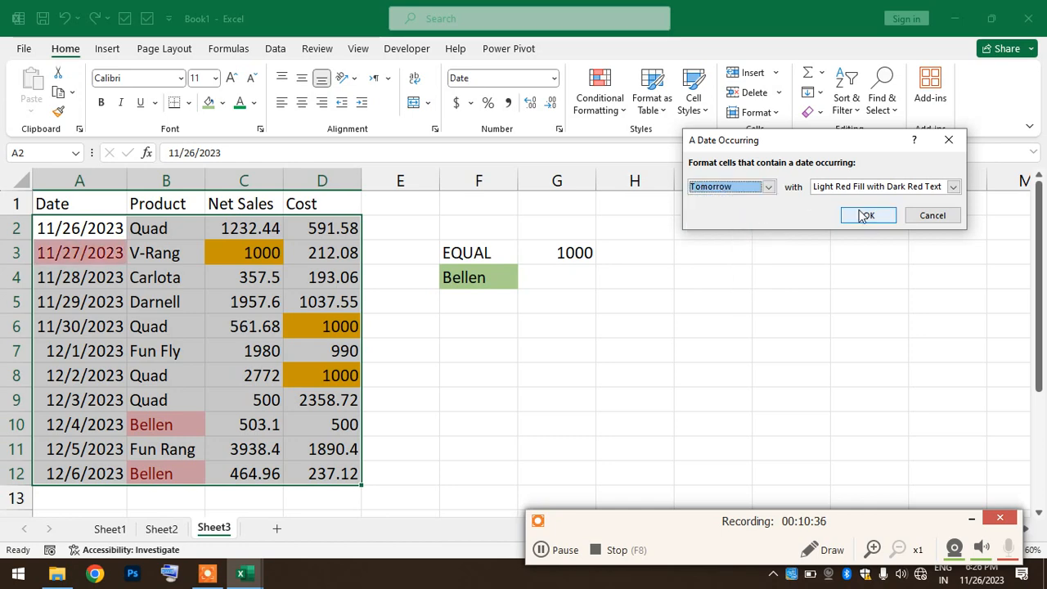
# - Give the A Date Occurring rule a custom format with a bright red fill and apply it
pyautogui.click(954, 187)
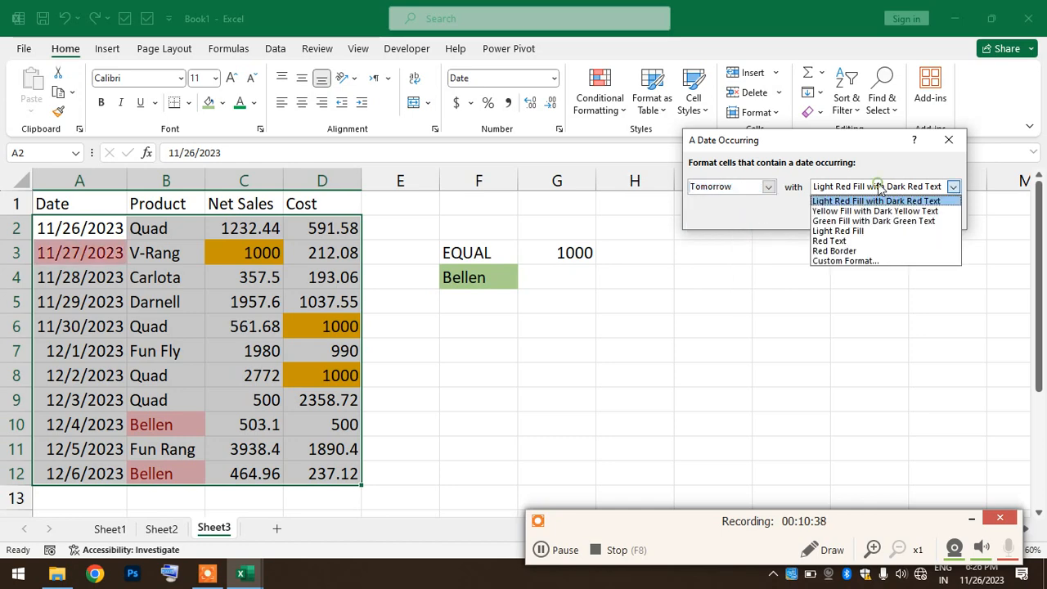
pyautogui.click(849, 262)
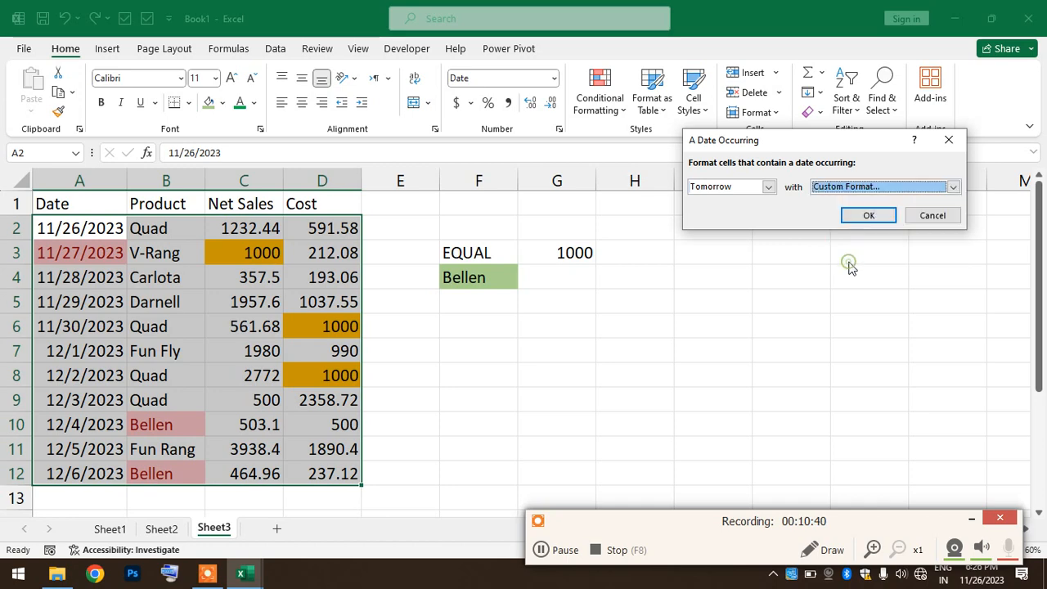
pyautogui.click(661, 189)
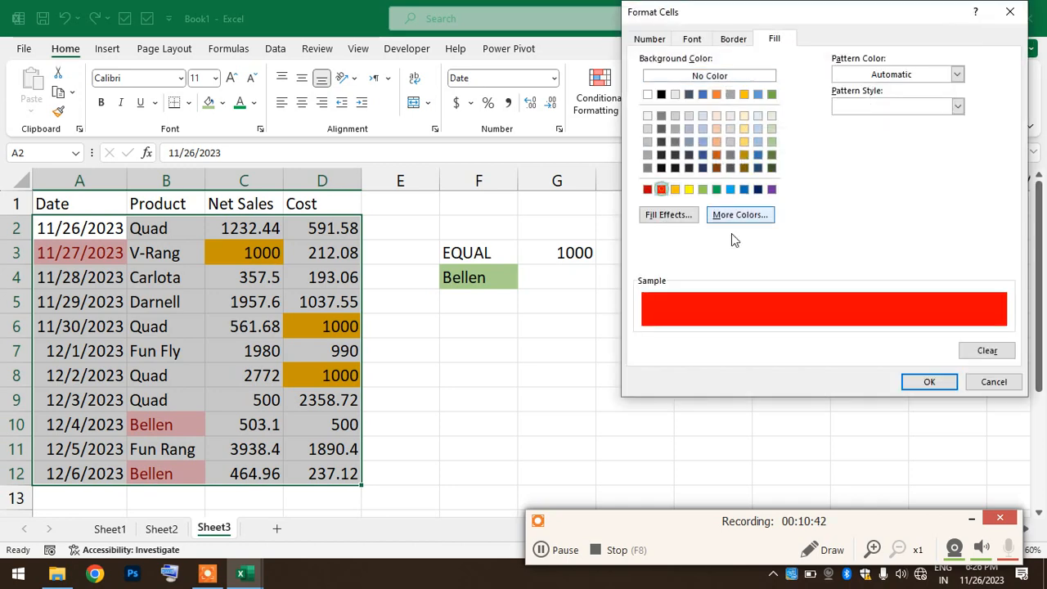
pyautogui.click(931, 382)
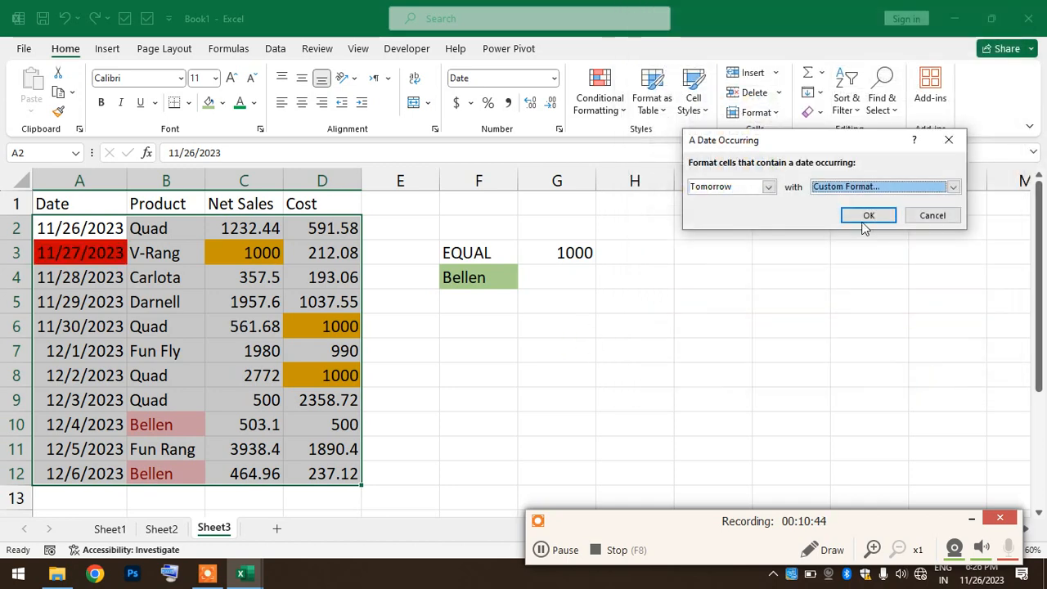
pyautogui.click(868, 218)
pyautogui.click(648, 354)
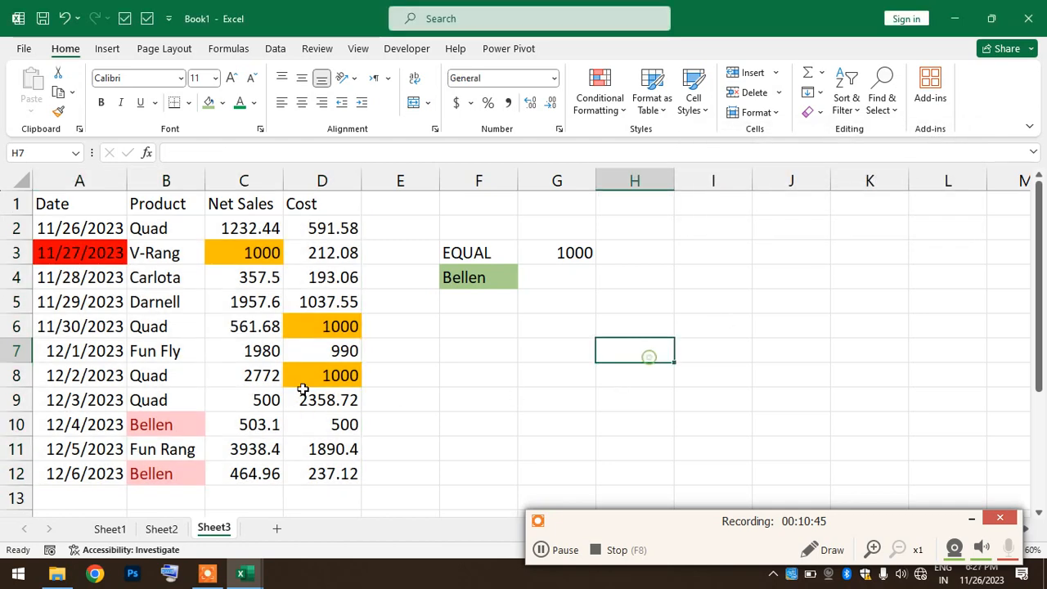
# - Copy the date 11/27/2023 from A3 into A8 to test the Tomorrow rule
pyautogui.click(93, 253)
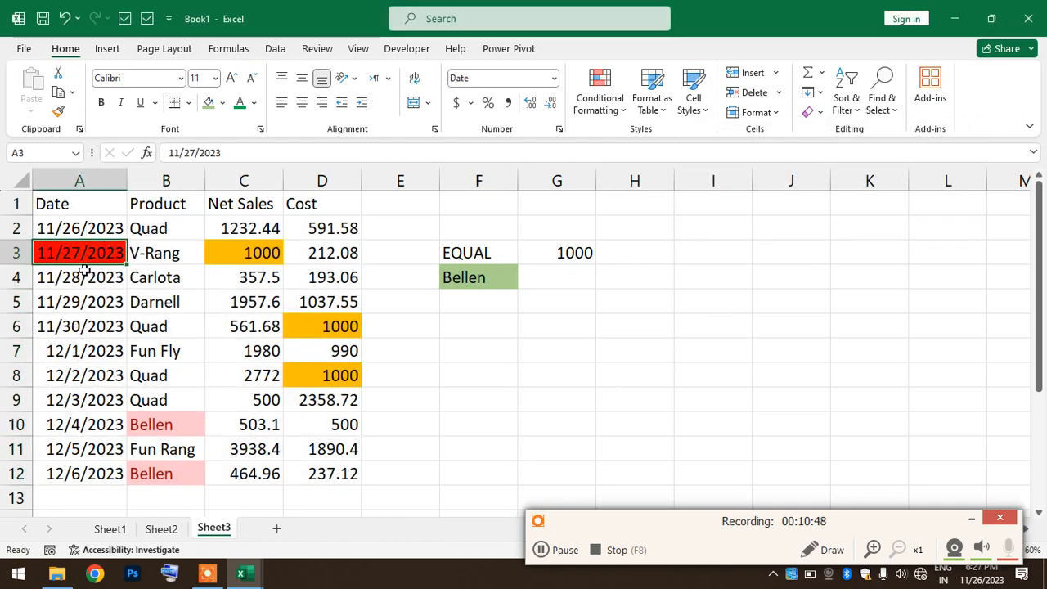
pyautogui.hotkey('ctrl', 'c')
pyautogui.click(82, 375)
pyautogui.hotkey('ctrl', 'v')
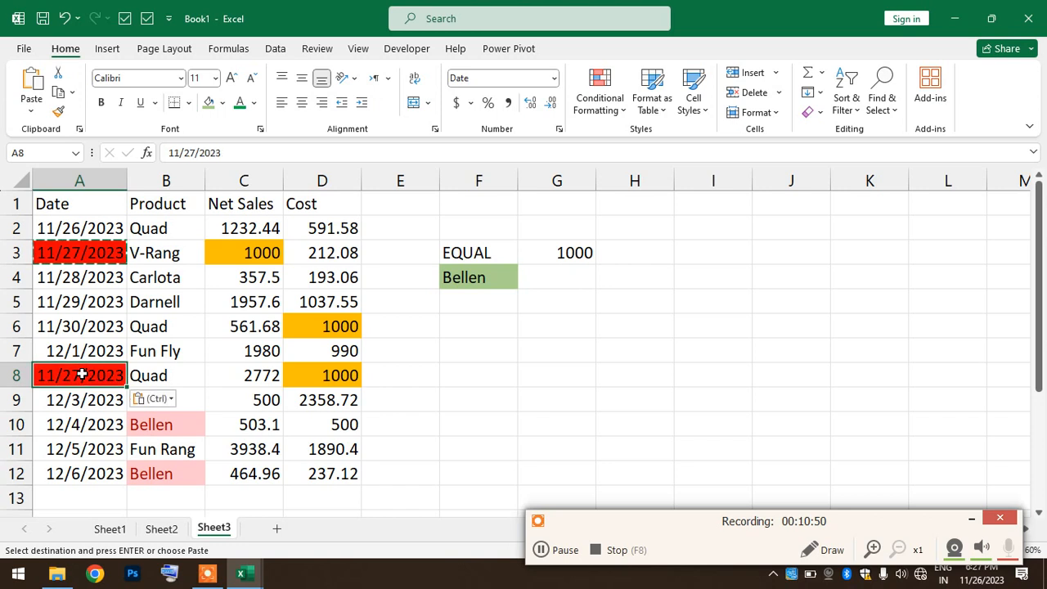
pyautogui.click(79, 422)
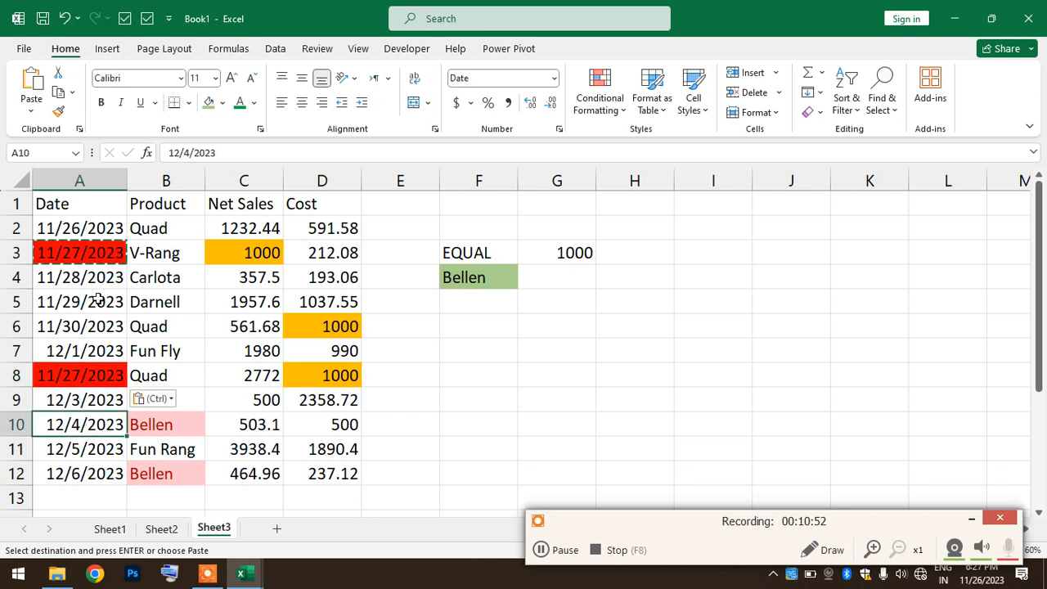
pyautogui.click(82, 326)
pyautogui.press('Escape')
pyautogui.click(87, 423)
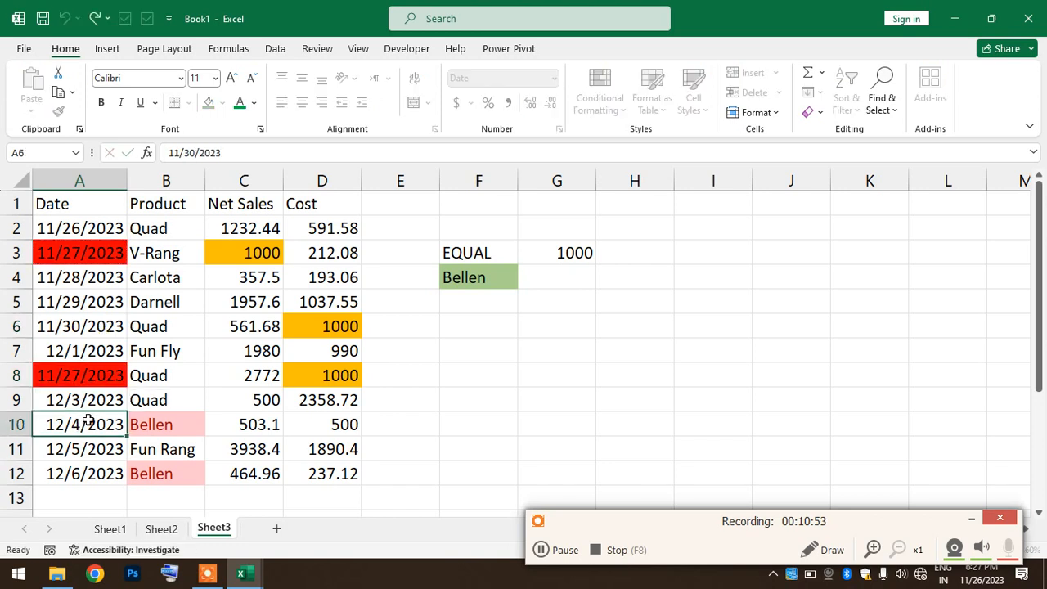
pyautogui.click(556, 277)
pyautogui.click(600, 97)
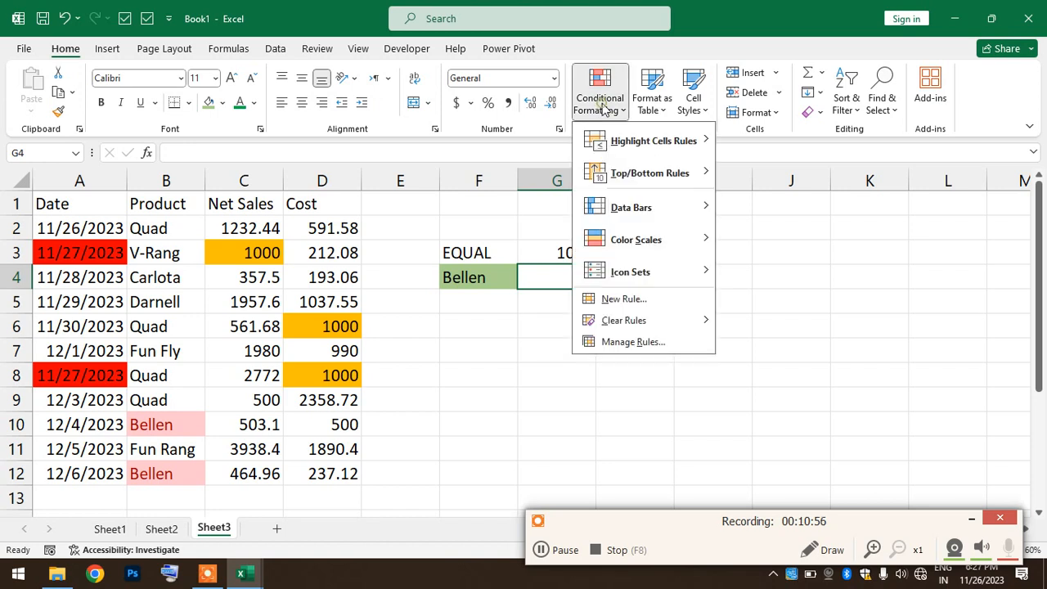
pyautogui.moveTo(646, 141)
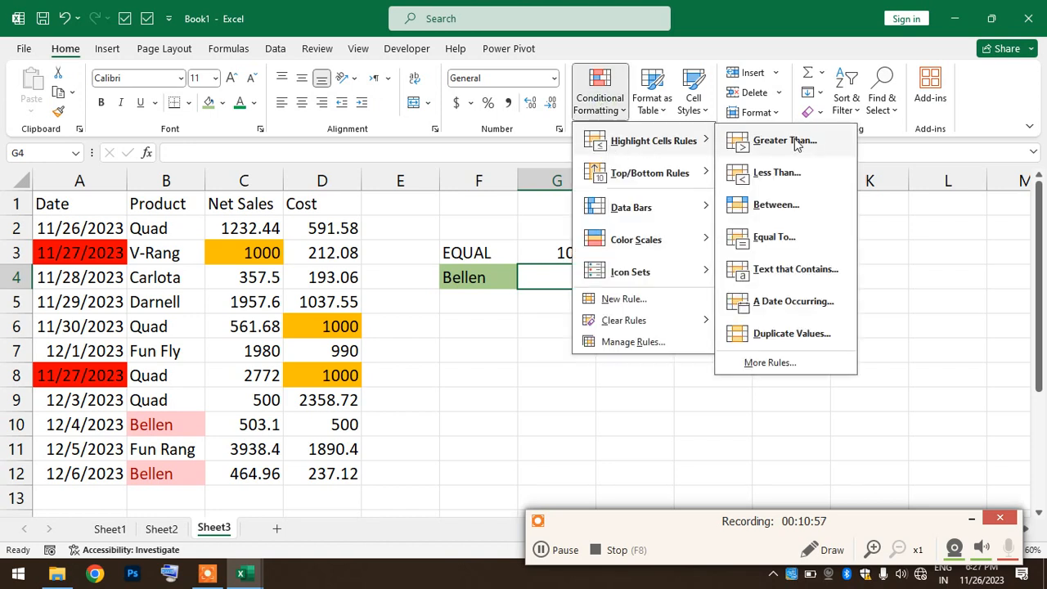
pyautogui.click(784, 336)
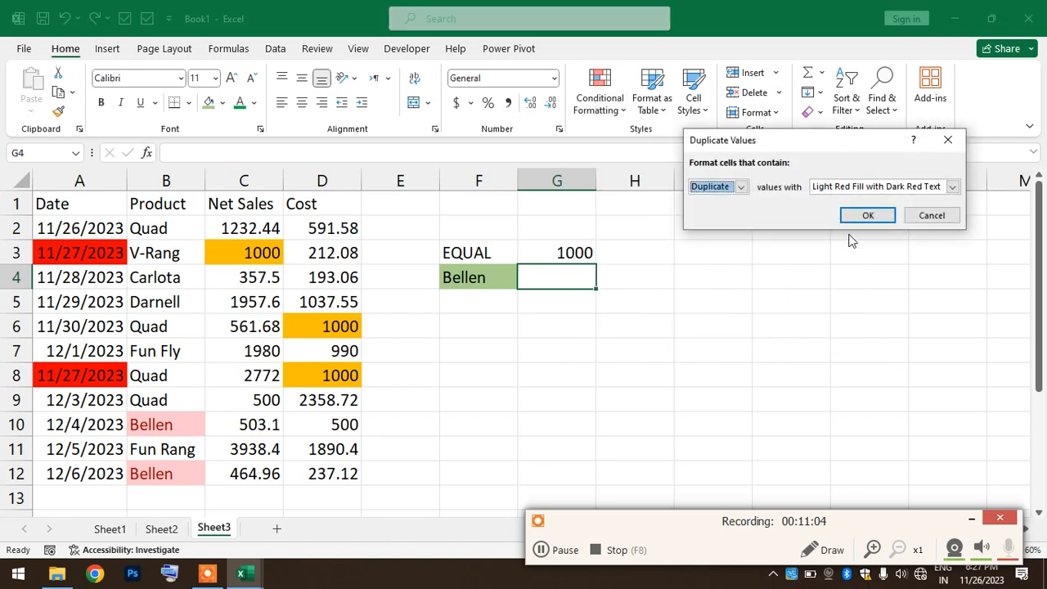
pyautogui.click(933, 216)
pyautogui.click(701, 375)
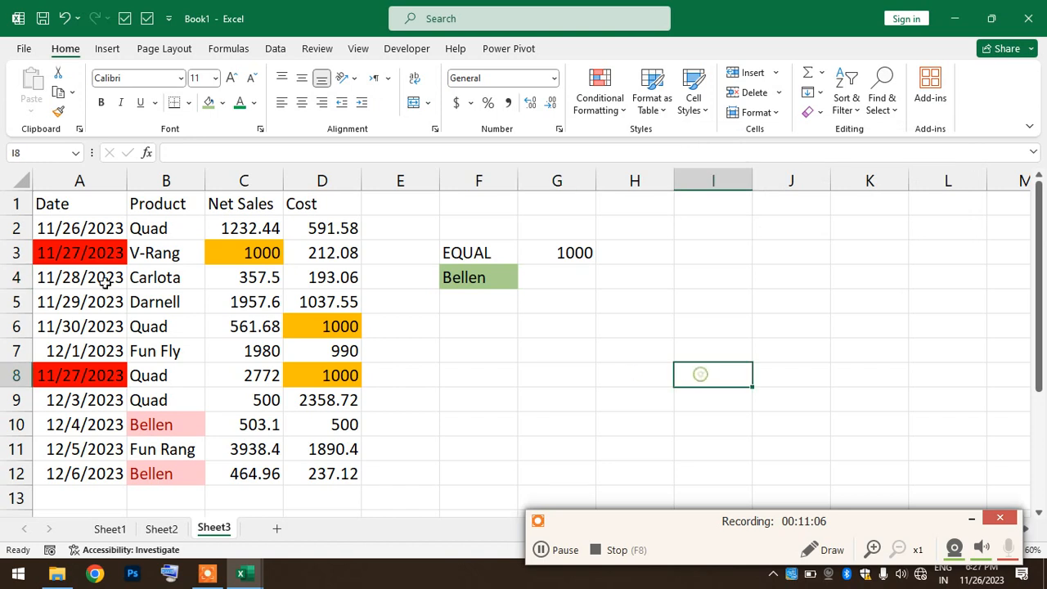
# - Start a Duplicate Values highlight rule for the whole data table A1:D12
pyautogui.moveTo(46, 204); pyautogui.dragTo(325, 476)
pyautogui.click(620, 117)
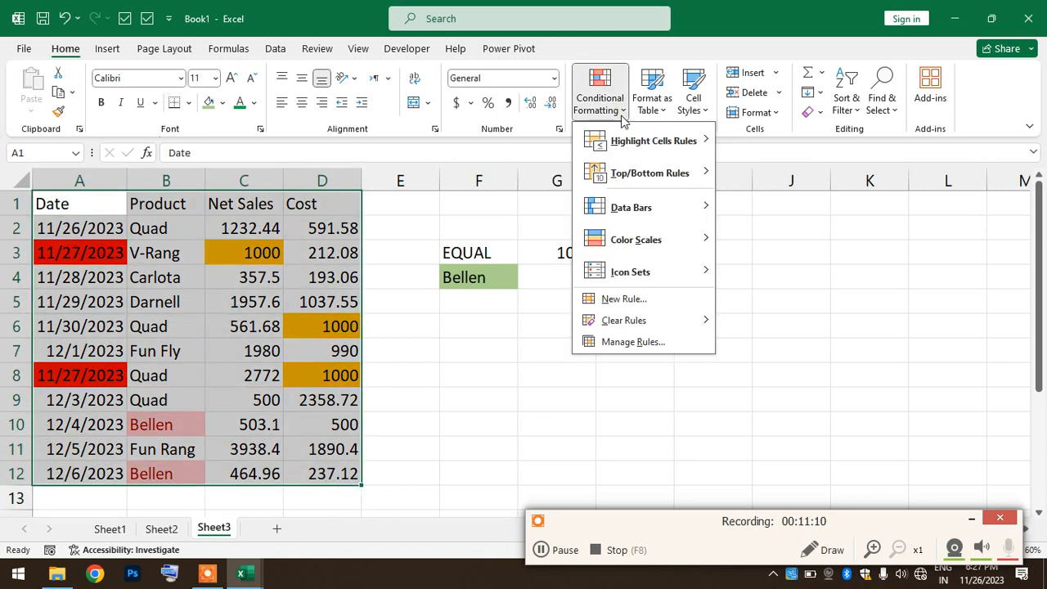
pyautogui.moveTo(605, 139)
pyautogui.click(786, 336)
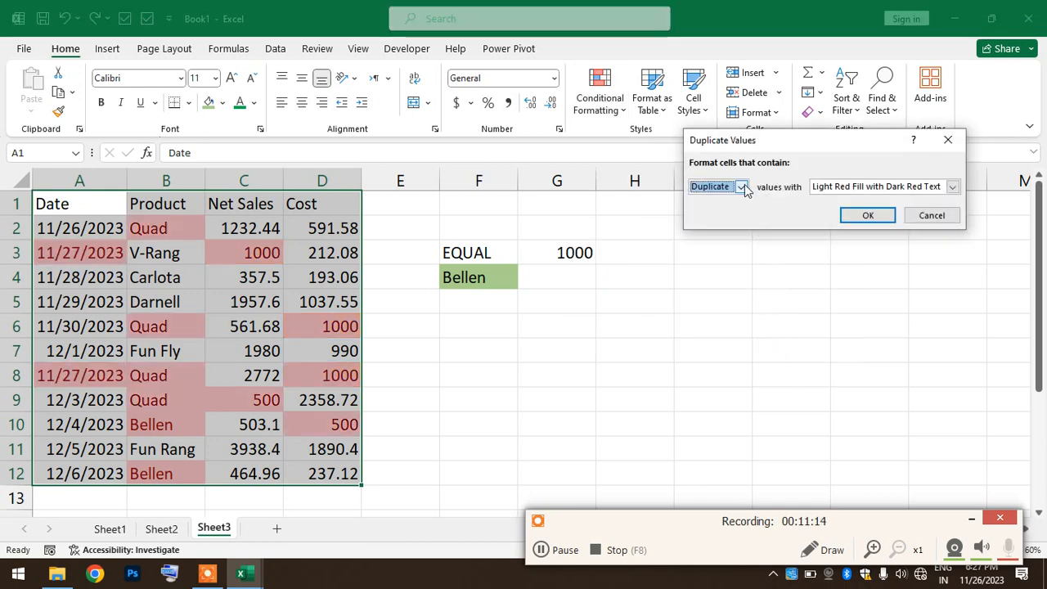
# - Give the Duplicate Values rule a custom format with a bright yellow fill and apply it
pyautogui.click(952, 186)
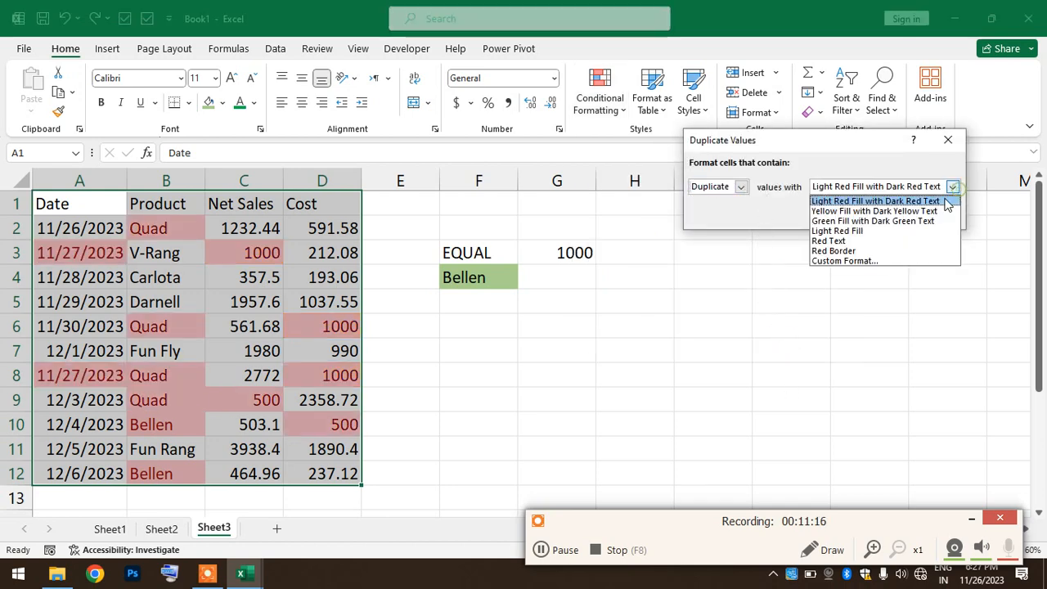
pyautogui.click(826, 260)
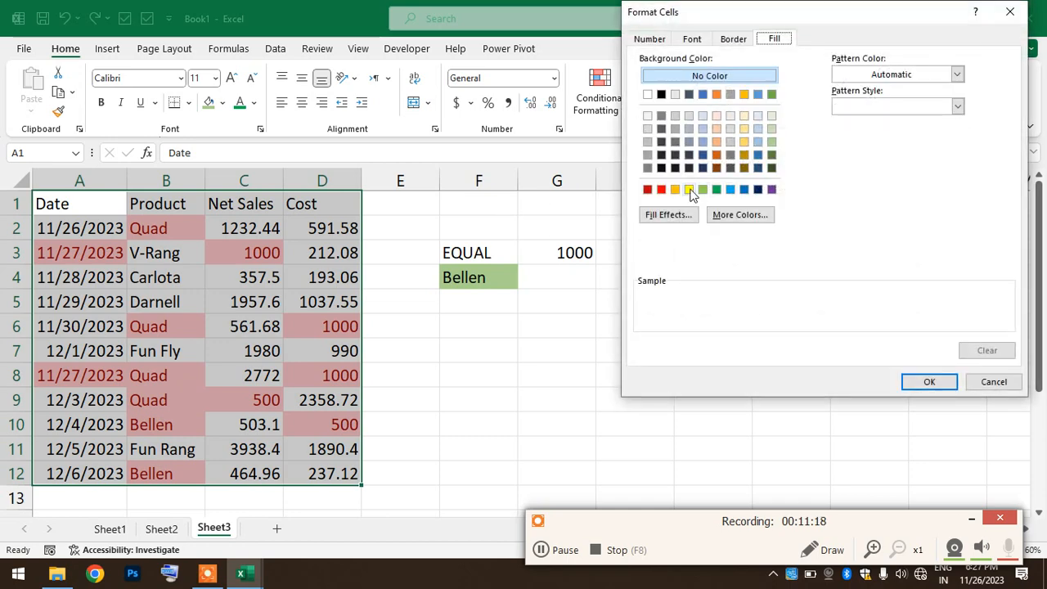
pyautogui.click(689, 189)
pyautogui.click(915, 384)
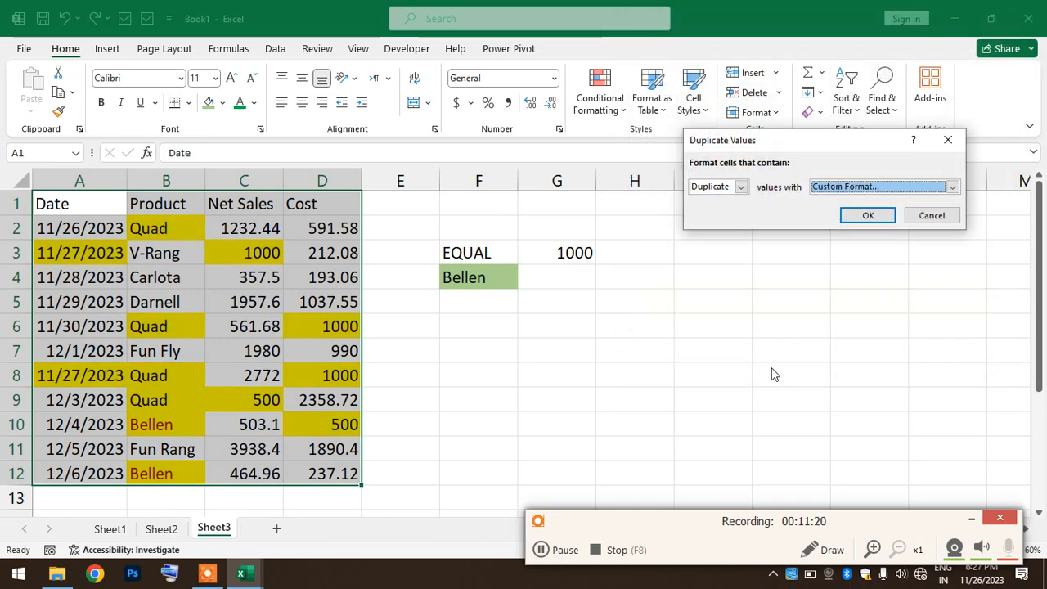
pyautogui.click(870, 217)
pyautogui.click(693, 395)
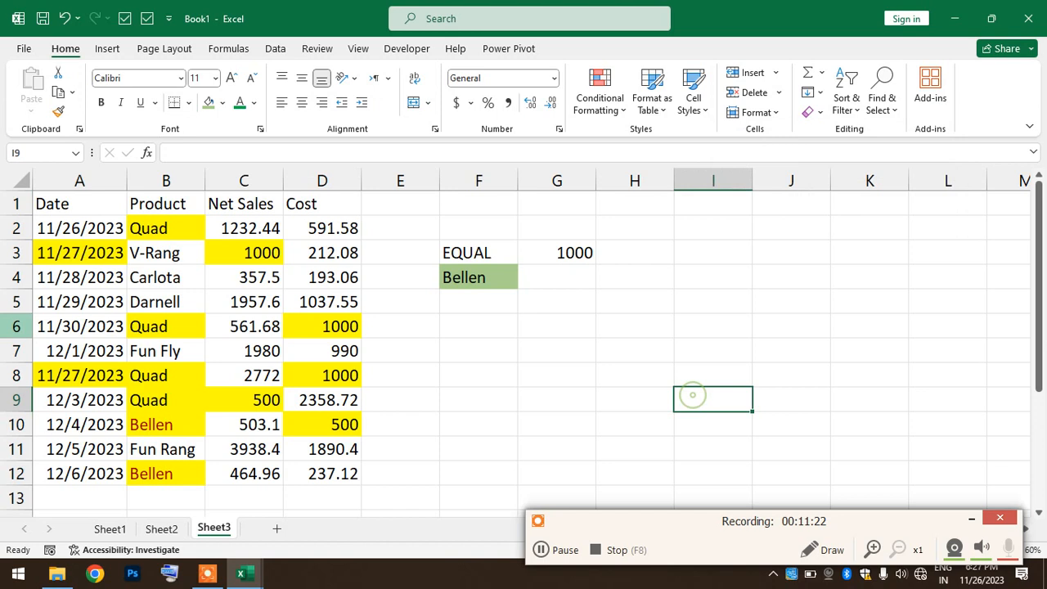
# - Examine the duplicate entries in the Date, Net Sales and Cost columns, including A3, A8, C3, C9, D8 and D6
pyautogui.click(67, 252)
pyautogui.click(61, 376)
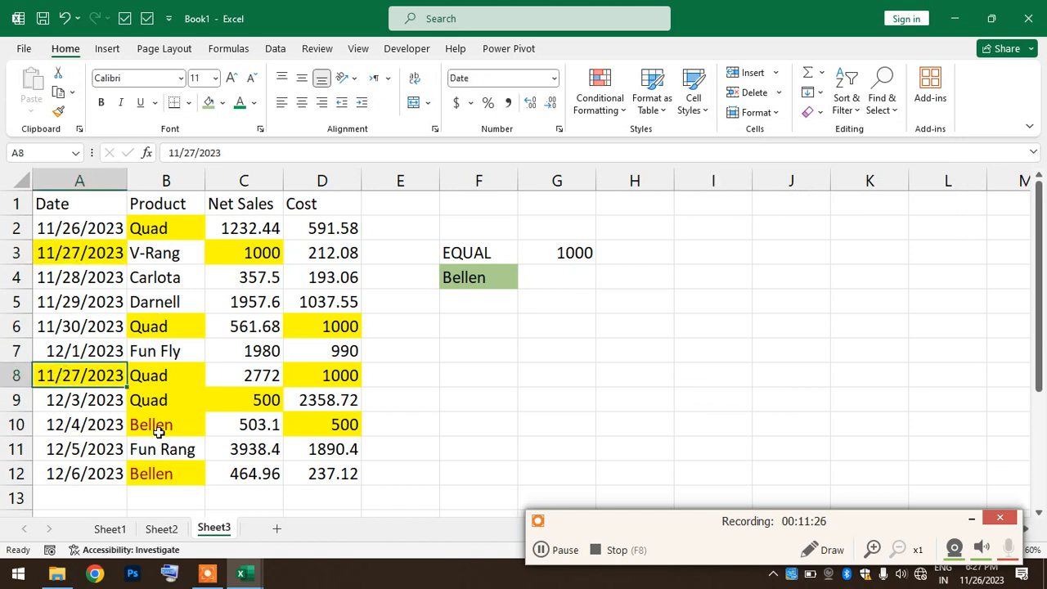
pyautogui.click(250, 253)
pyautogui.click(278, 401)
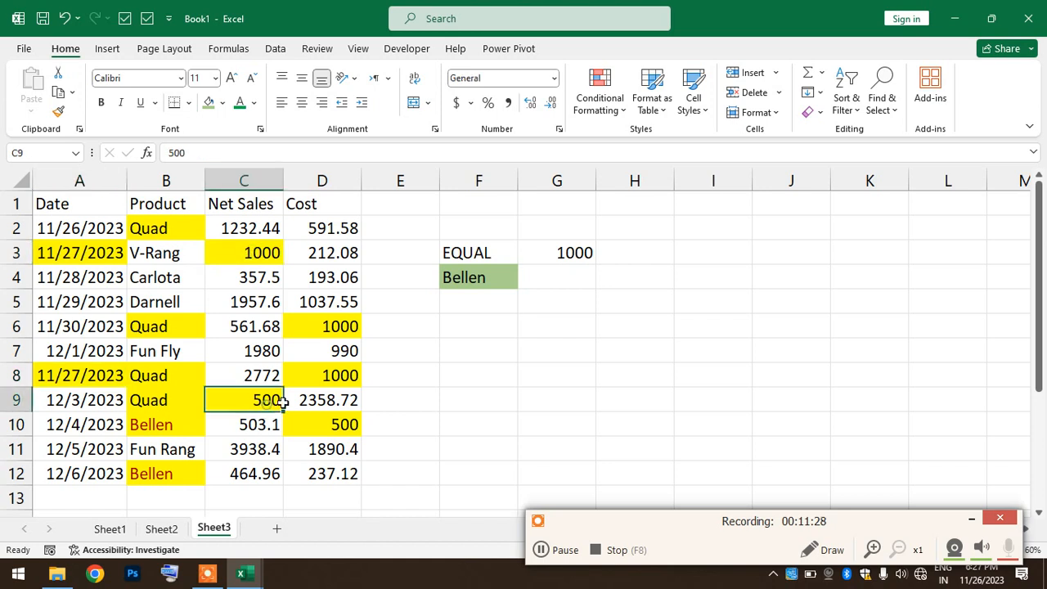
pyautogui.click(334, 372)
pyautogui.click(334, 321)
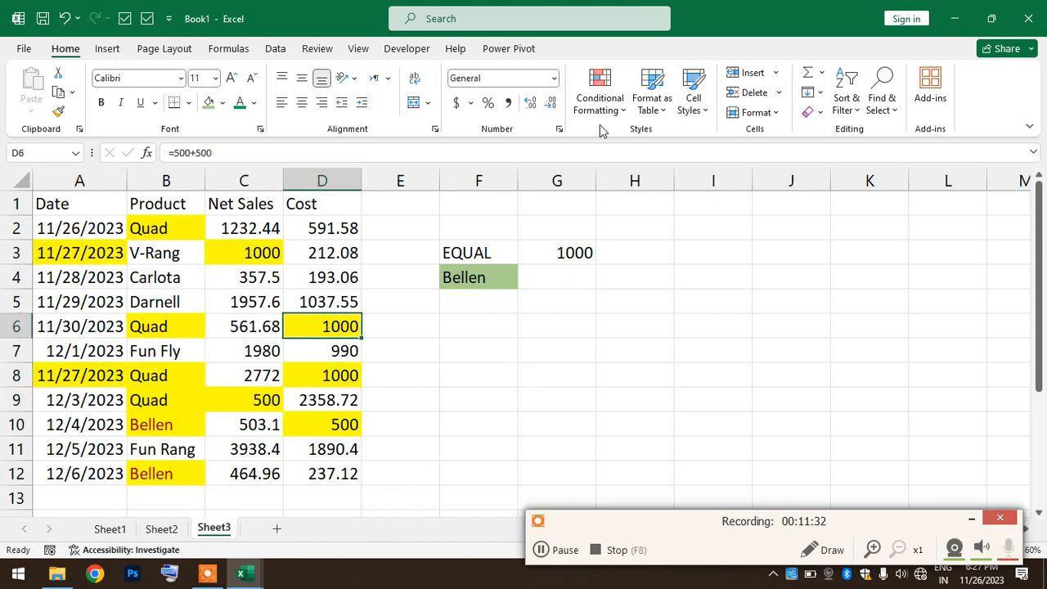
pyautogui.click(598, 94)
pyautogui.moveTo(616, 143)
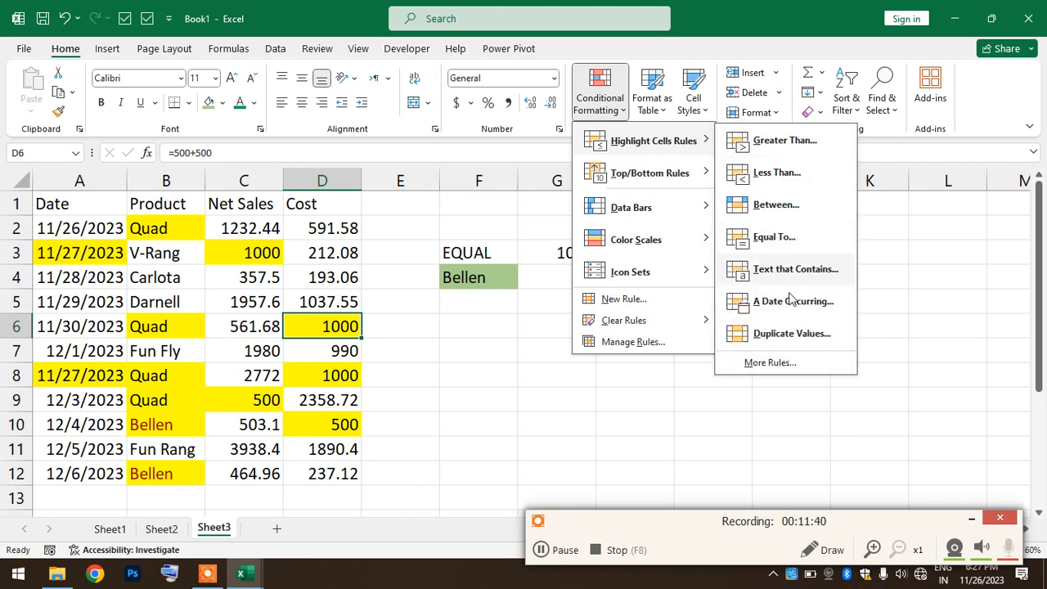
pyautogui.moveTo(619, 188)
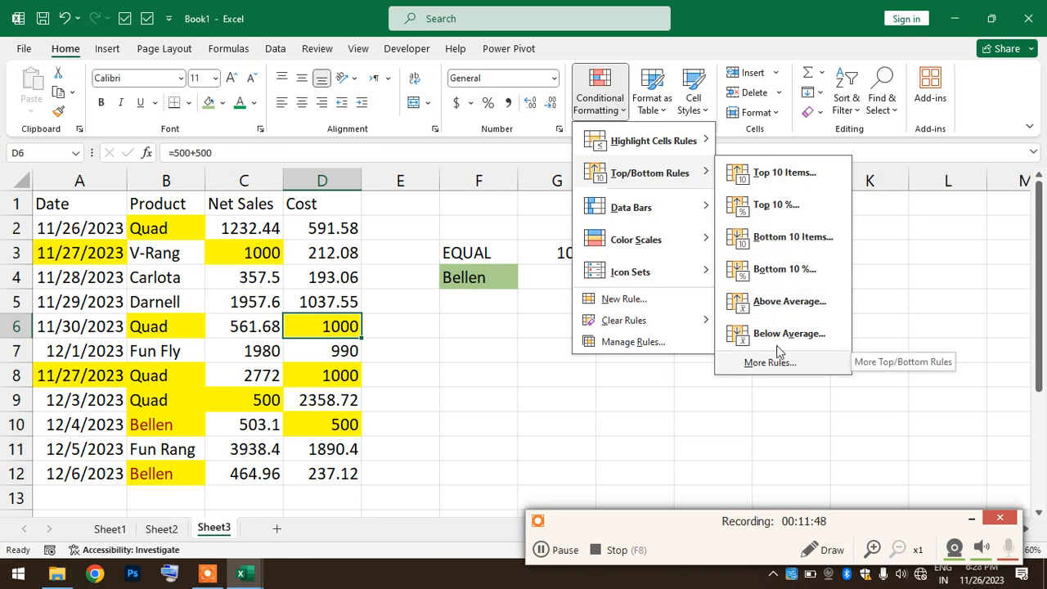
pyautogui.moveTo(644, 206)
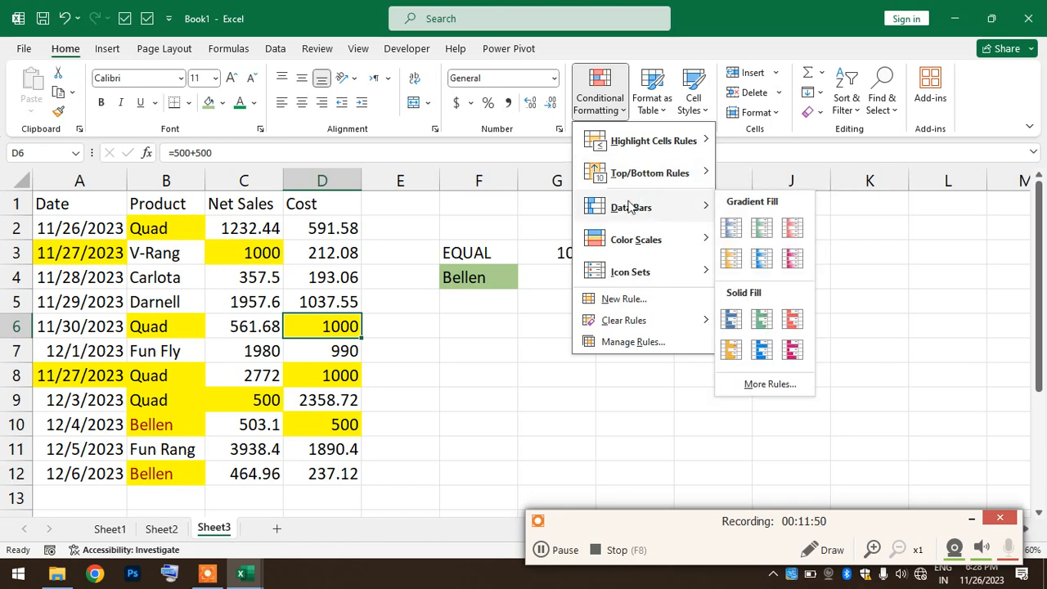
pyautogui.moveTo(638, 240)
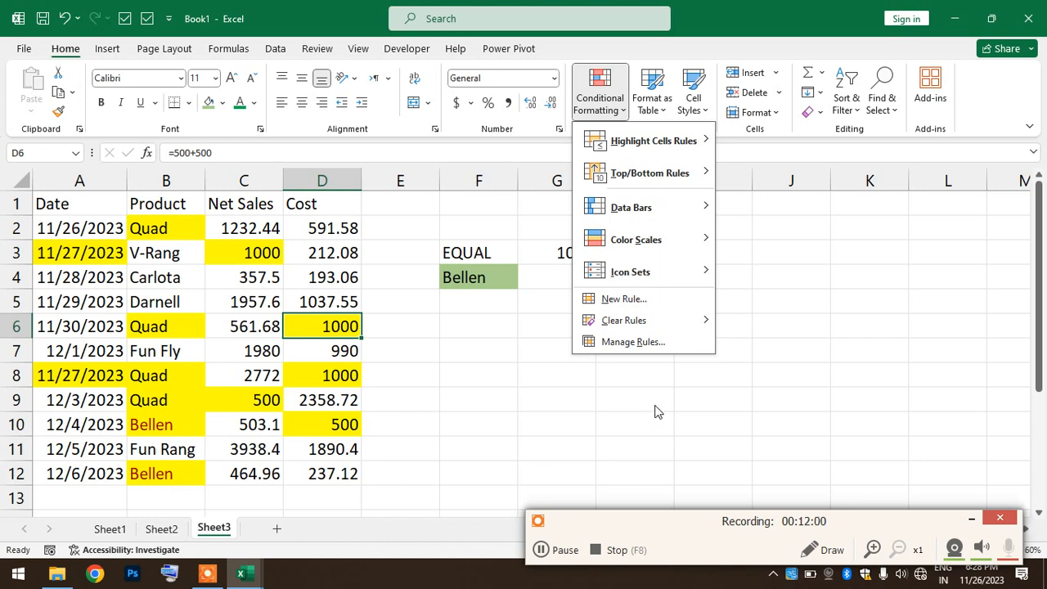
pyautogui.click(798, 246)
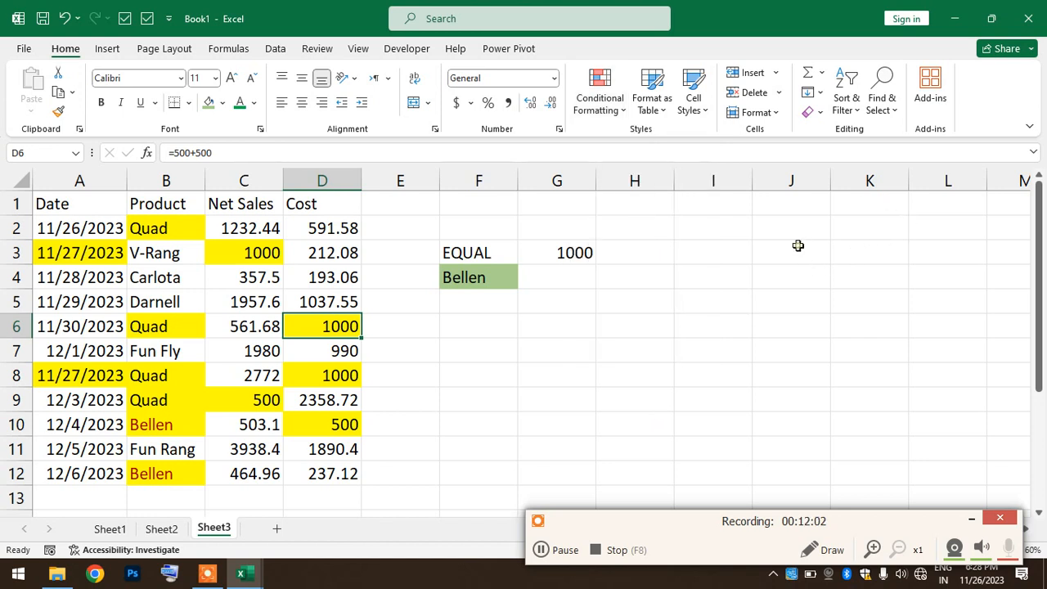